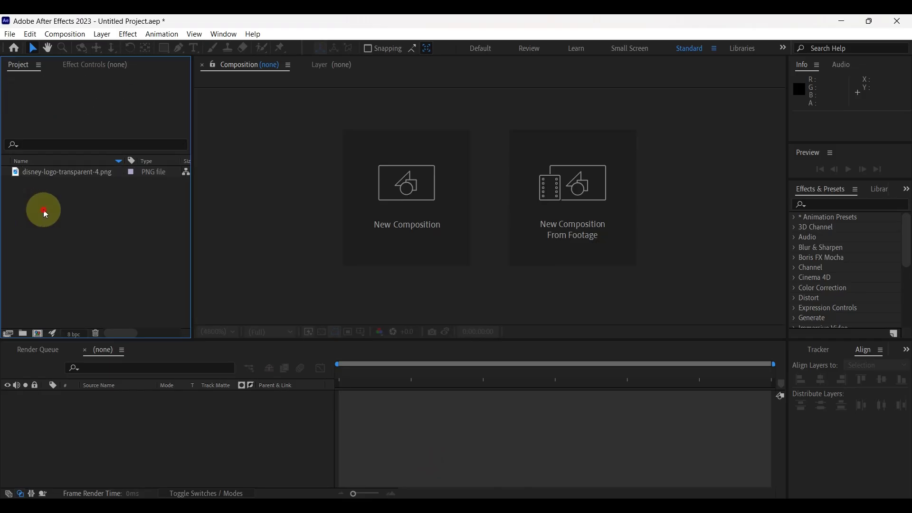
Step: Create a 1920×1080 composition named 'Logo Animation' lasting 0;00;10;00 with a black background
{"action": "left_click", "coordinate": [61, 173]}
{"action": "left_click_drag", "start_coordinate": [42, 173], "coordinate": [64, 211]}
{"action": "key", "text": "ctrl+n"}
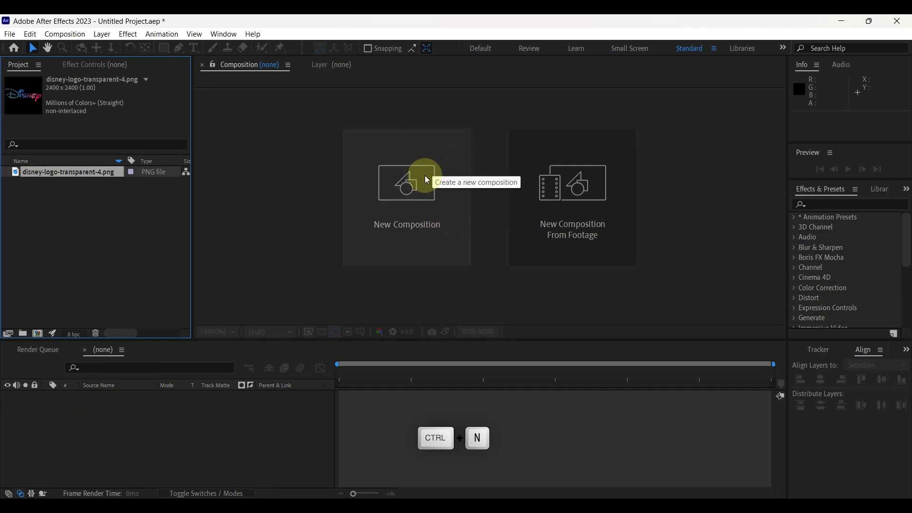
{"action": "left_click", "coordinate": [420, 180]}
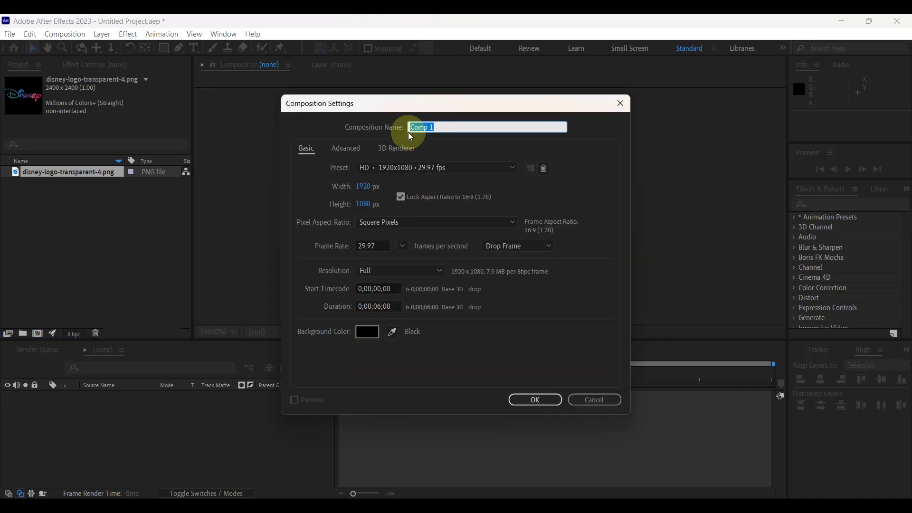
{"action": "type", "text": "Logo Animation"}
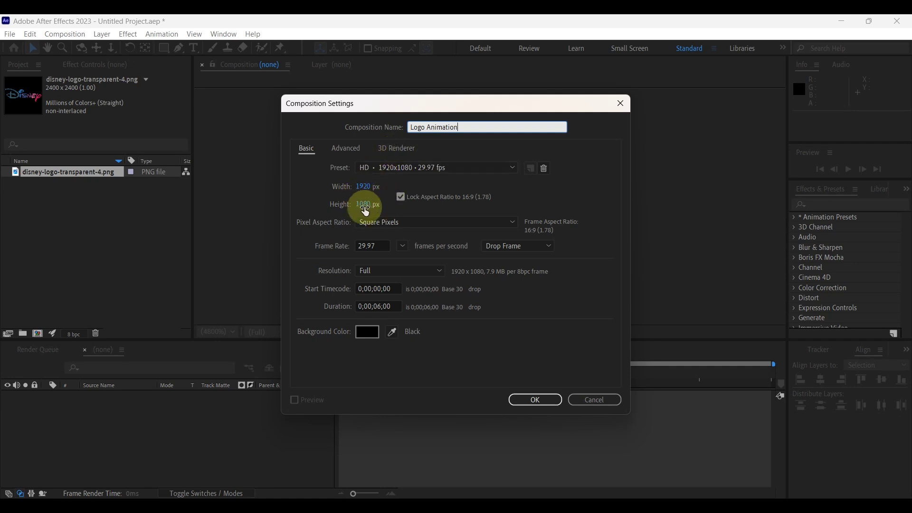
{"action": "left_click", "coordinate": [381, 308]}
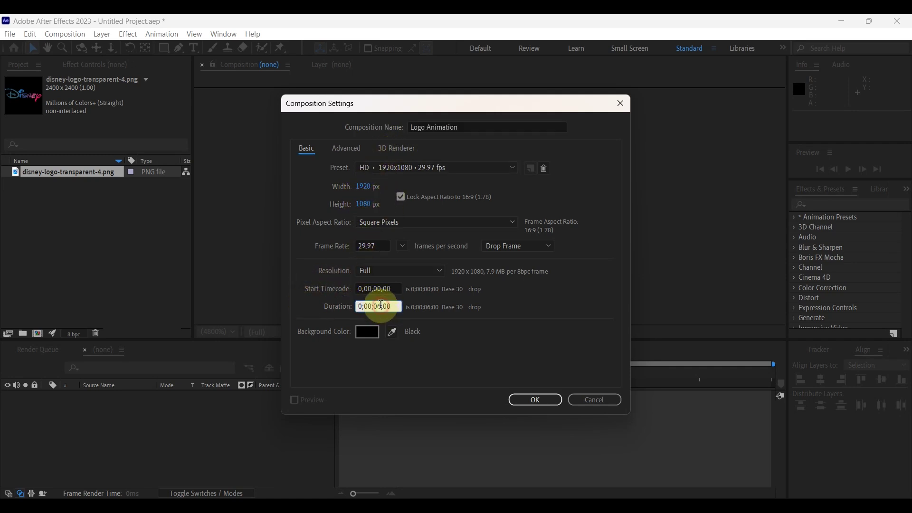
{"action": "key", "text": "BackSpace"}
{"action": "key", "text": "BackSpace"}
{"action": "type", "text": "10"}
{"action": "left_click", "coordinate": [525, 399]}
Step: Add the Disney logo PNG to the timeline and set its Scale to 25%
{"action": "left_click", "coordinate": [48, 182]}
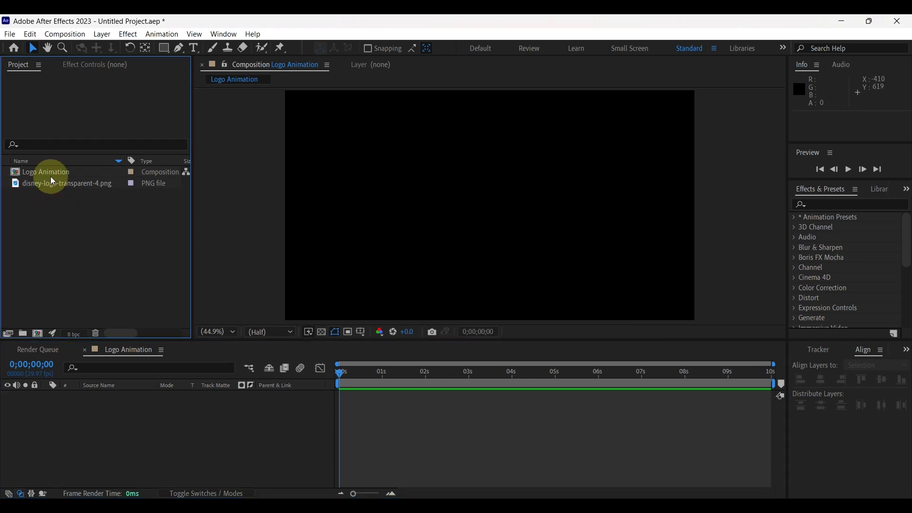
{"action": "left_click_drag", "start_coordinate": [107, 366], "coordinate": [109, 395]}
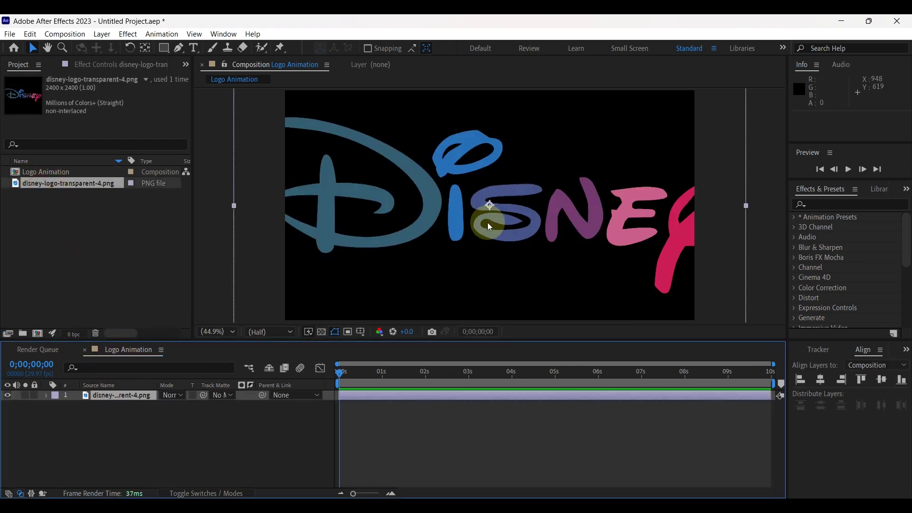
{"action": "key", "text": "s"}
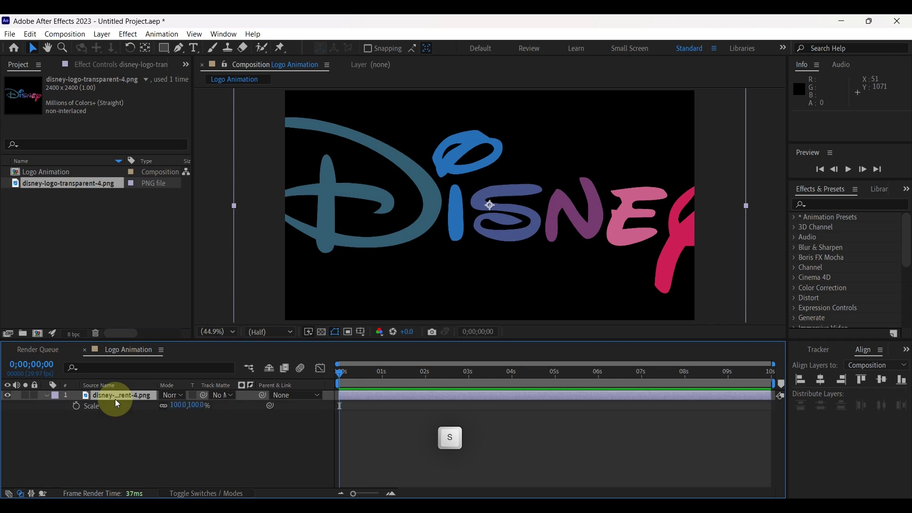
{"action": "left_click_drag", "start_coordinate": [173, 407], "coordinate": [133, 407]}
{"action": "left_click", "coordinate": [176, 405]}
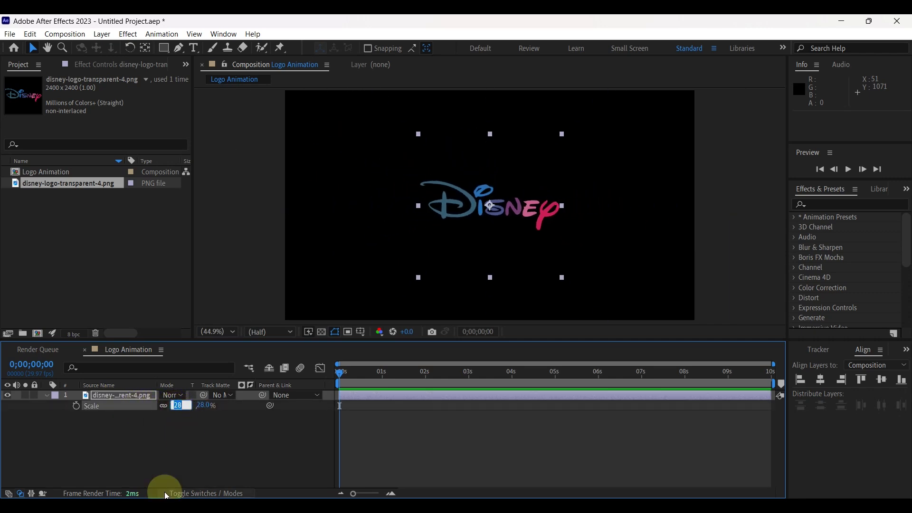
{"action": "type", "text": "25"}
{"action": "key", "text": "Return"}
{"action": "left_click", "coordinate": [118, 485]}
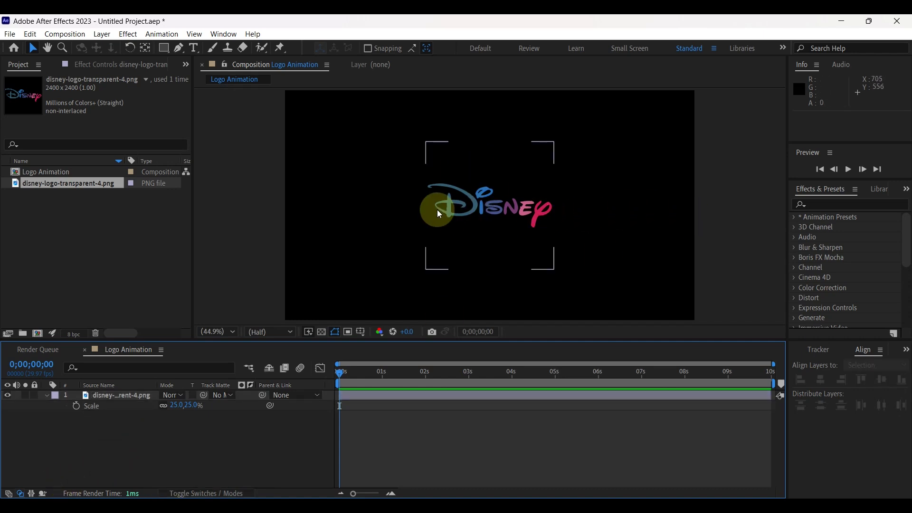
Step: Pre-compose the logo layer into a composition named 'Logo', moving all attributes
{"action": "left_click", "coordinate": [118, 396]}
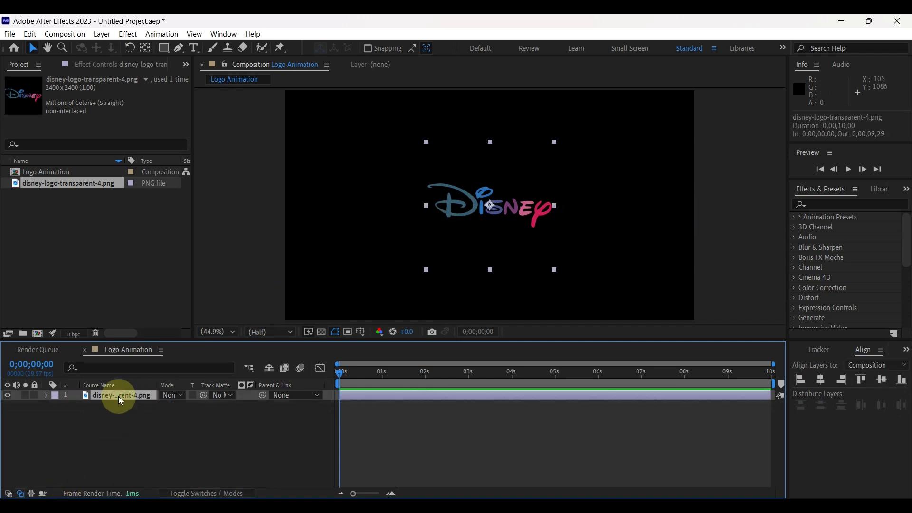
{"action": "right_click", "coordinate": [118, 396]}
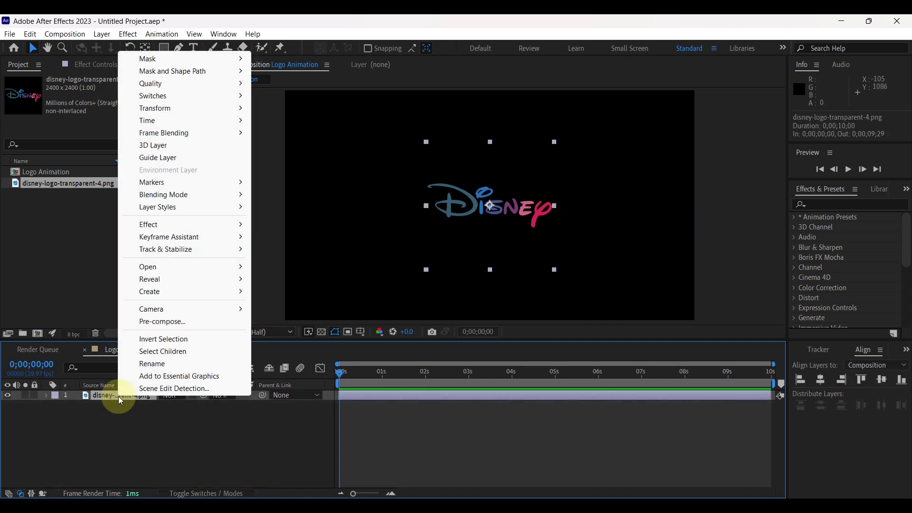
{"action": "left_click", "coordinate": [152, 323]}
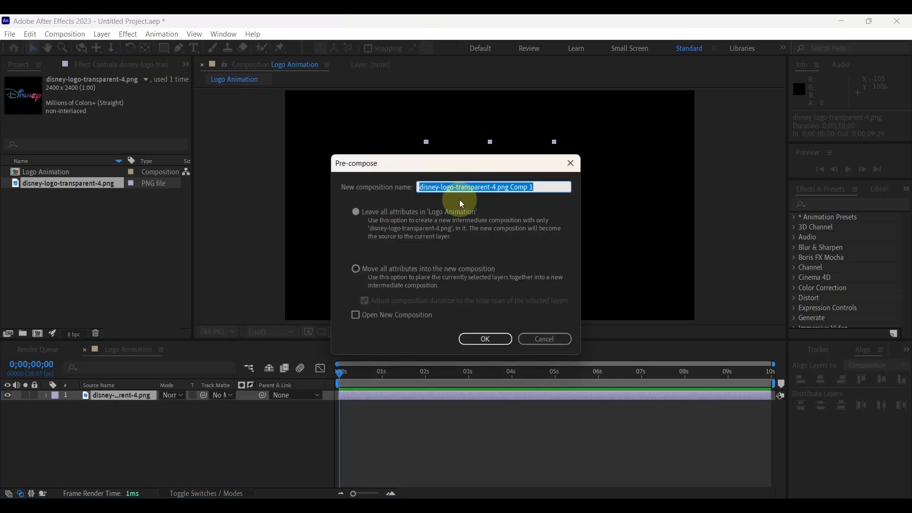
{"action": "type", "text": "Logo"}
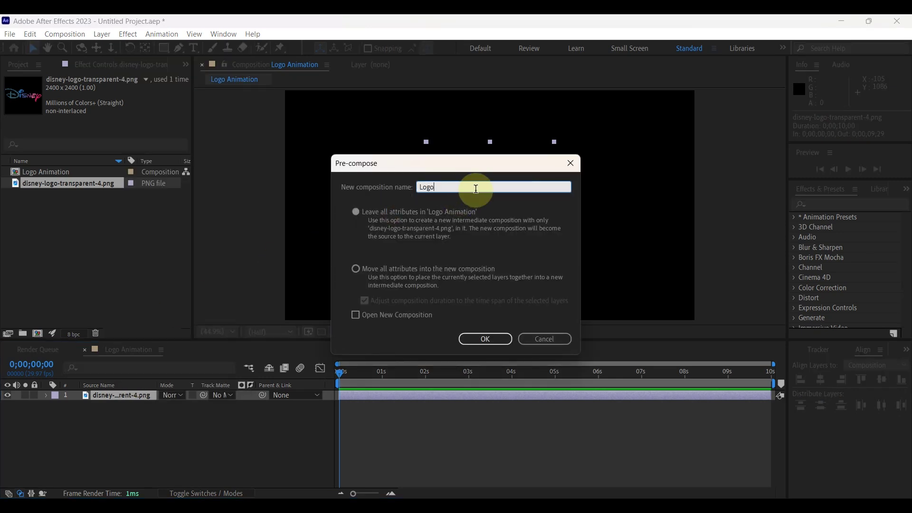
{"action": "left_click", "coordinate": [355, 269]}
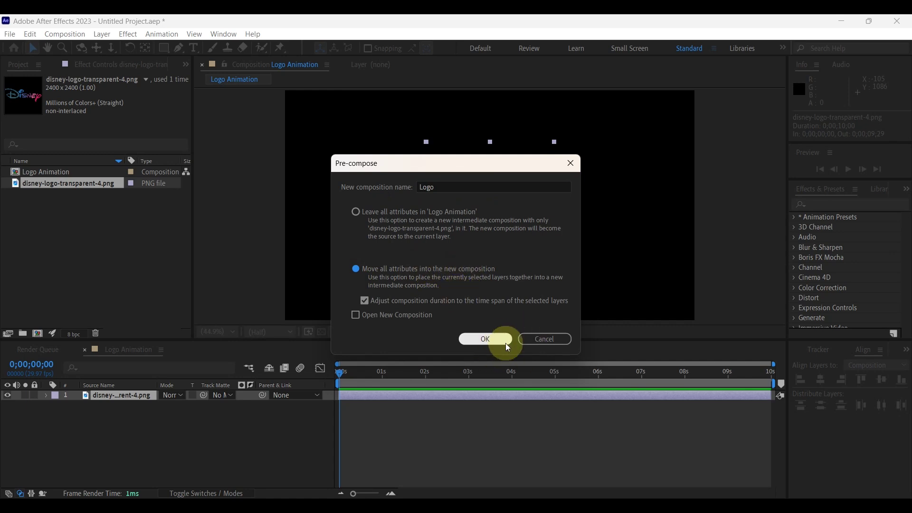
{"action": "left_click", "coordinate": [486, 339]}
{"action": "left_click", "coordinate": [137, 427]}
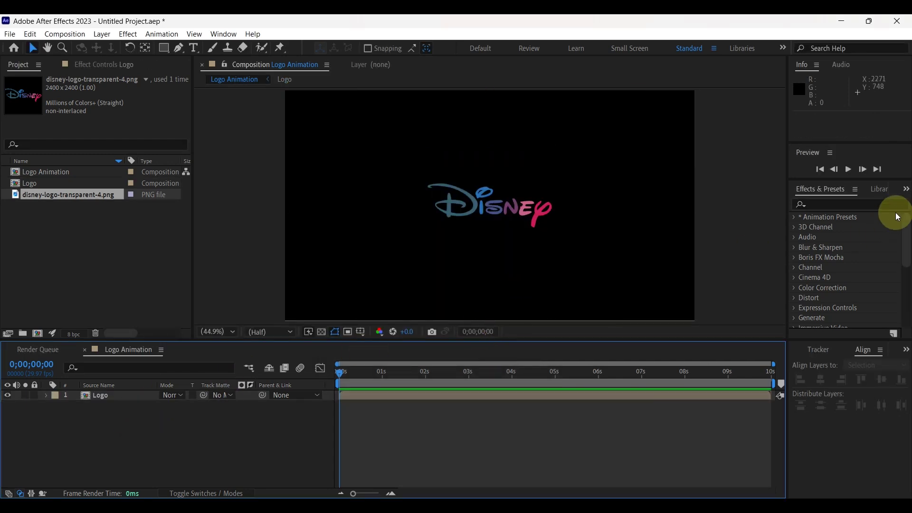
Step: Apply a Fill effect to the Logo layer with its colour set to white FFFFFF
{"action": "left_click", "coordinate": [845, 203]}
{"action": "type", "text": "fill"}
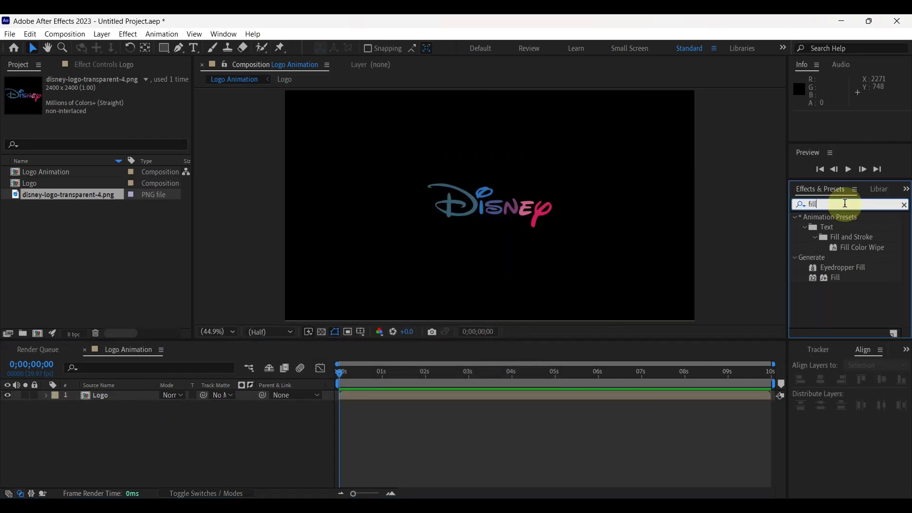
{"action": "left_click", "coordinate": [830, 278]}
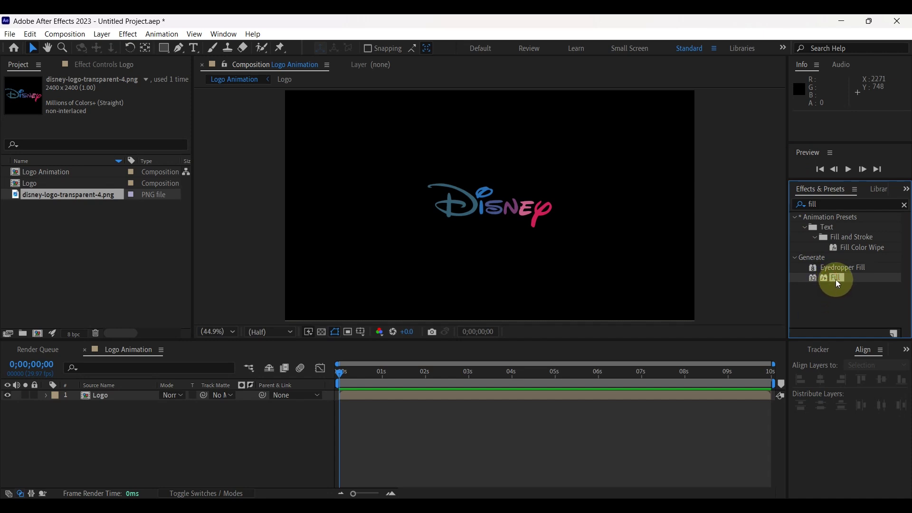
{"action": "left_click_drag", "start_coordinate": [836, 280], "coordinate": [518, 208]}
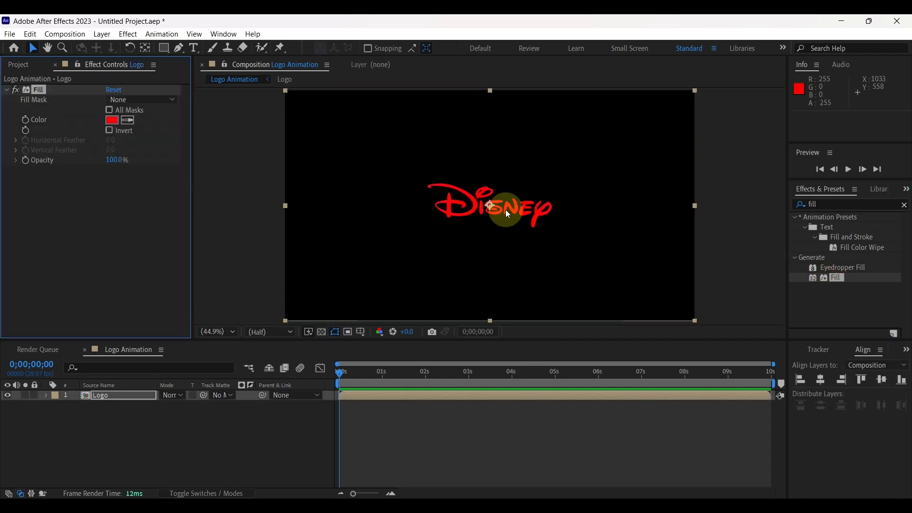
{"action": "left_click", "coordinate": [112, 120]}
{"action": "left_click", "coordinate": [363, 400]}
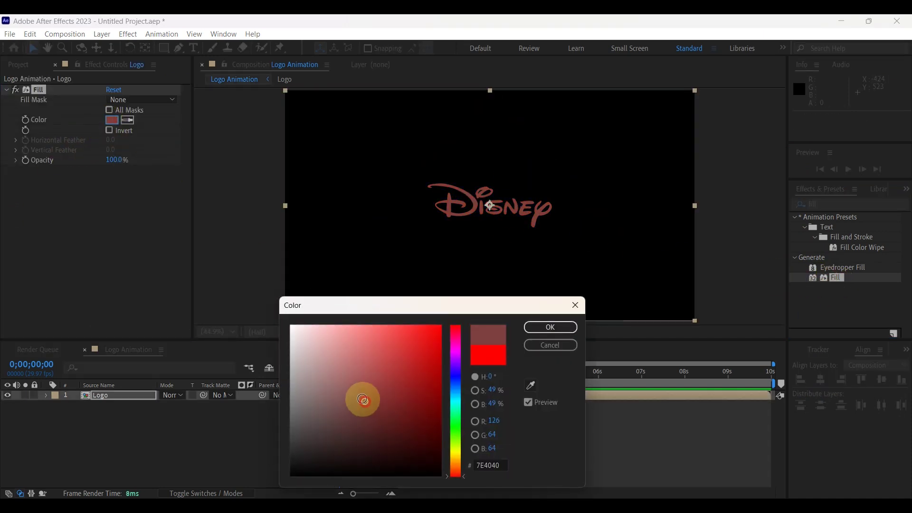
{"action": "left_click_drag", "start_coordinate": [362, 400], "coordinate": [279, 301]}
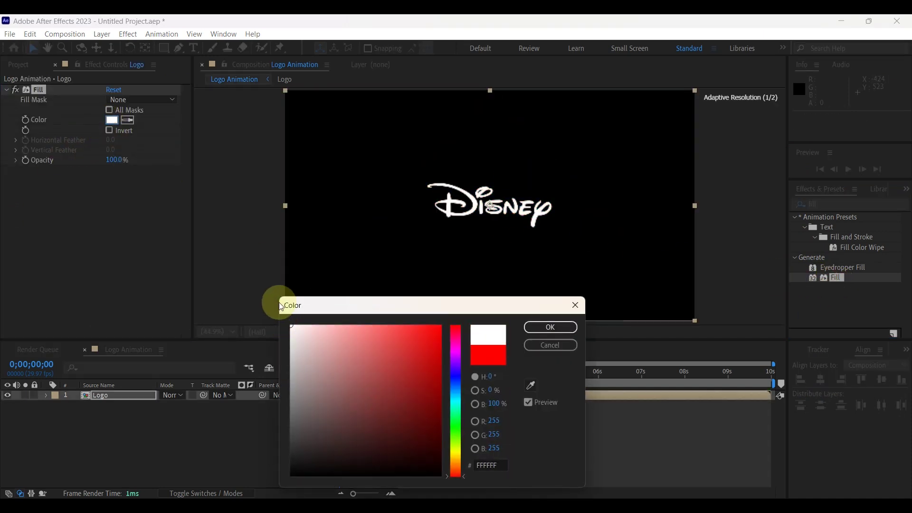
{"action": "left_click", "coordinate": [550, 328]}
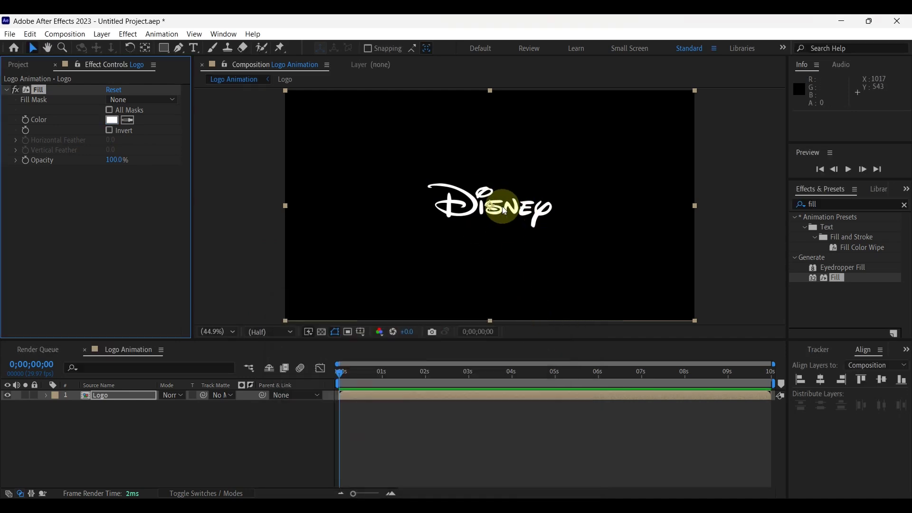
{"action": "right_click", "coordinate": [125, 397]}
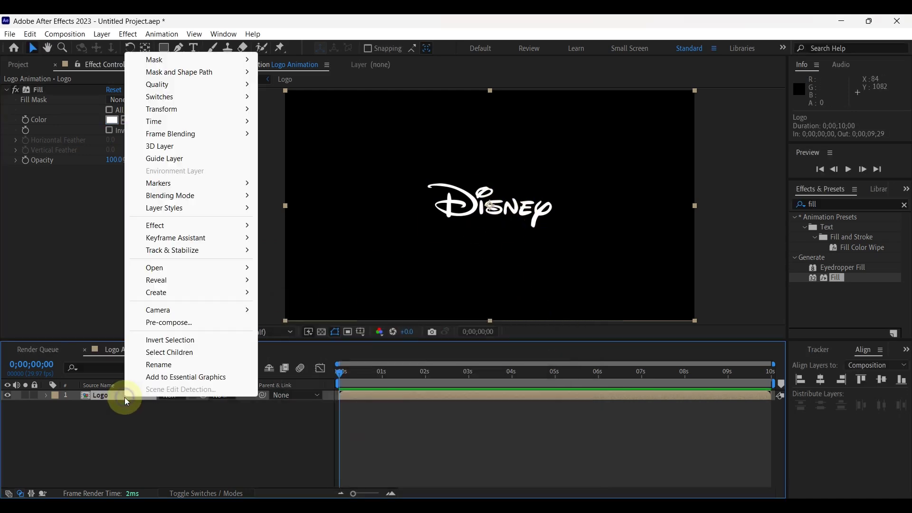
Step: Pre-compose the white Logo layer as 'White Logo'
{"action": "left_click", "coordinate": [169, 319]}
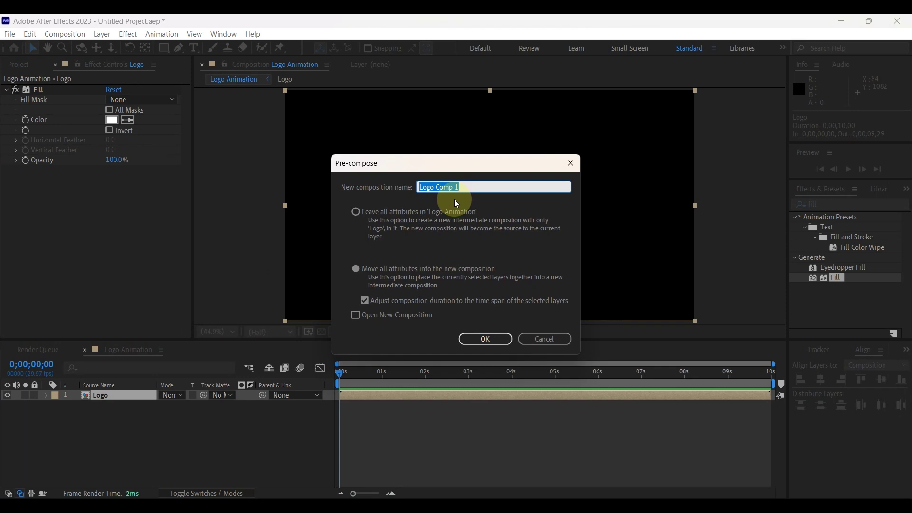
{"action": "type", "text": "White Logo"}
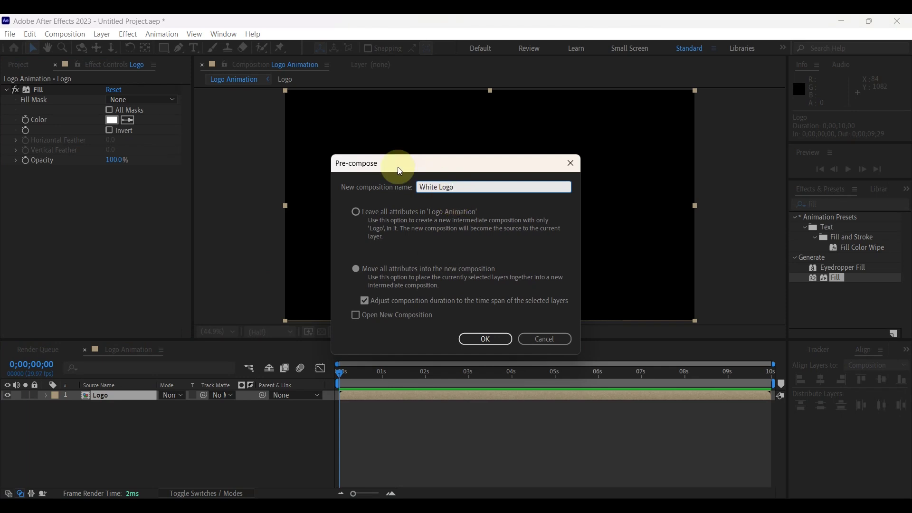
{"action": "left_click", "coordinate": [482, 338]}
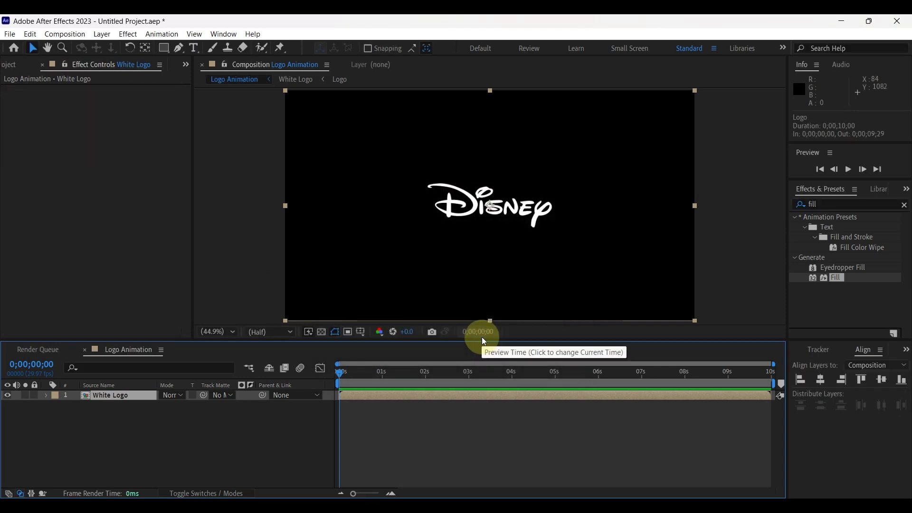
Step: Add a Fill effect to White Logo with dark grey colour 1F1F1F
{"action": "left_click_drag", "start_coordinate": [837, 275], "coordinate": [543, 204]}
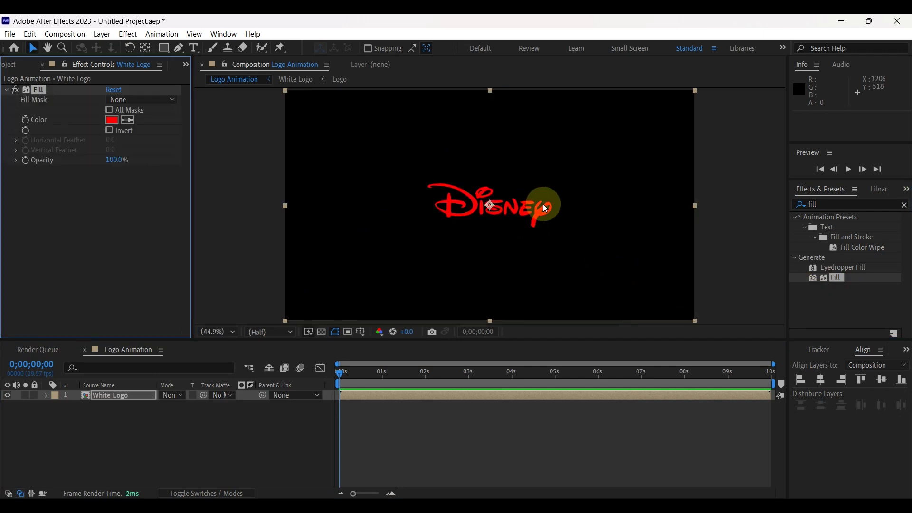
{"action": "left_click", "coordinate": [111, 119]}
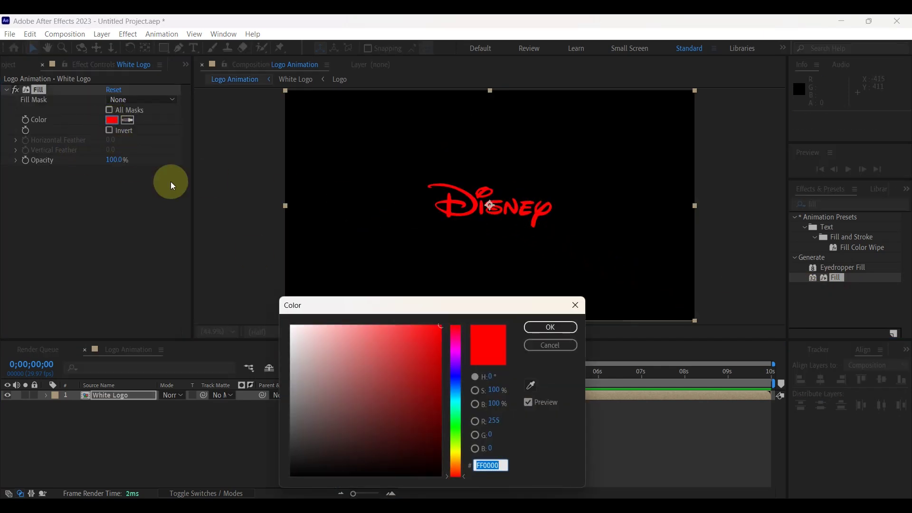
{"action": "left_click_drag", "start_coordinate": [334, 426], "coordinate": [312, 447]}
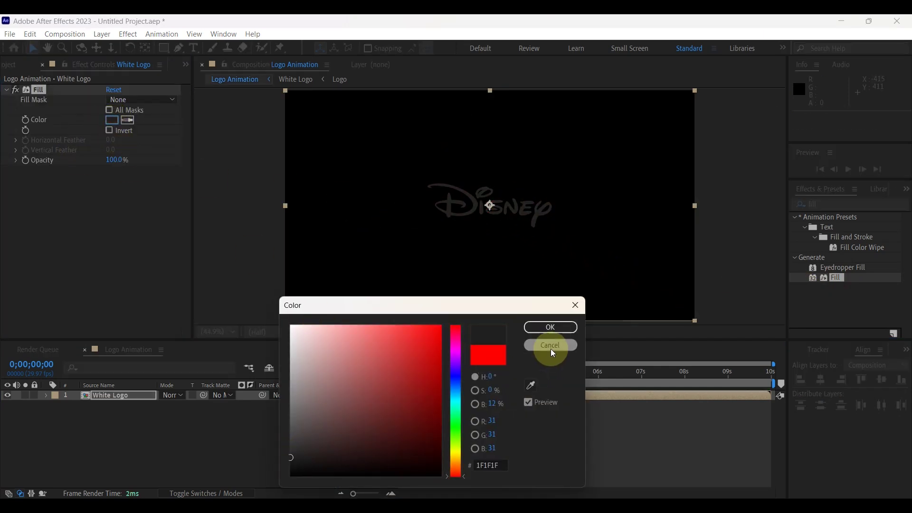
{"action": "left_click", "coordinate": [550, 327]}
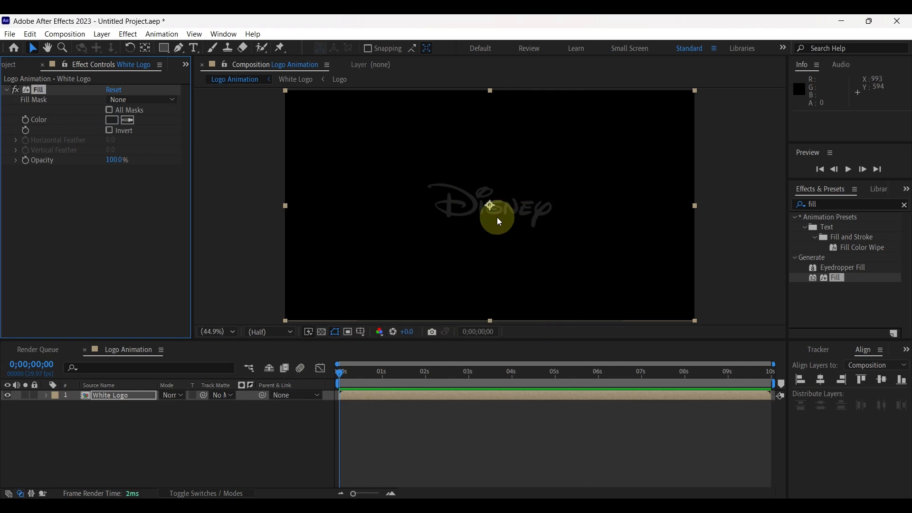
{"action": "left_click", "coordinate": [807, 204]}
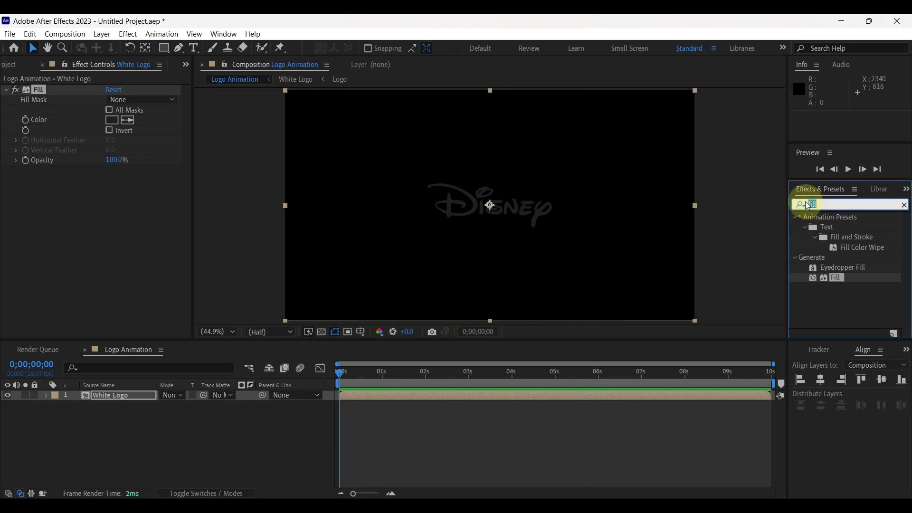
Step: Apply CC Light Sweep to White Logo with Shape set to Smooth
{"action": "type", "text": "Light sw"}
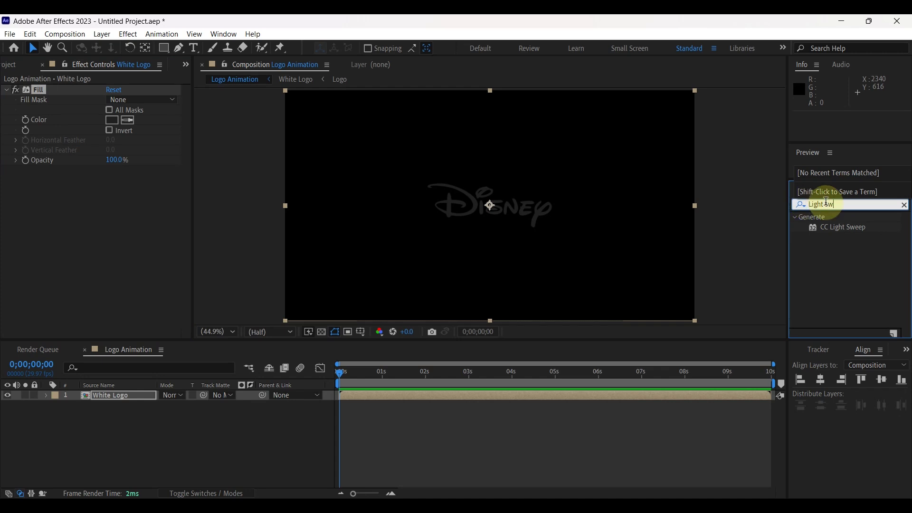
{"action": "left_click_drag", "start_coordinate": [839, 227], "coordinate": [506, 212]}
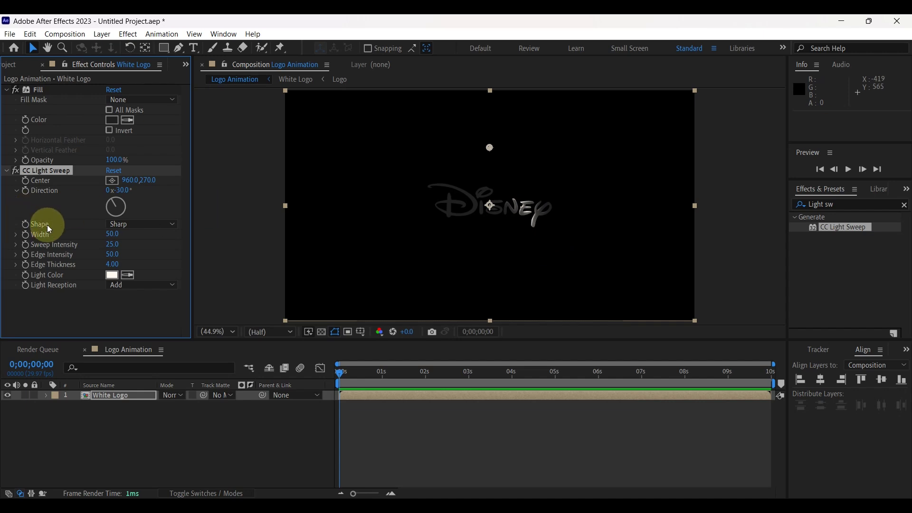
{"action": "left_click", "coordinate": [125, 224]}
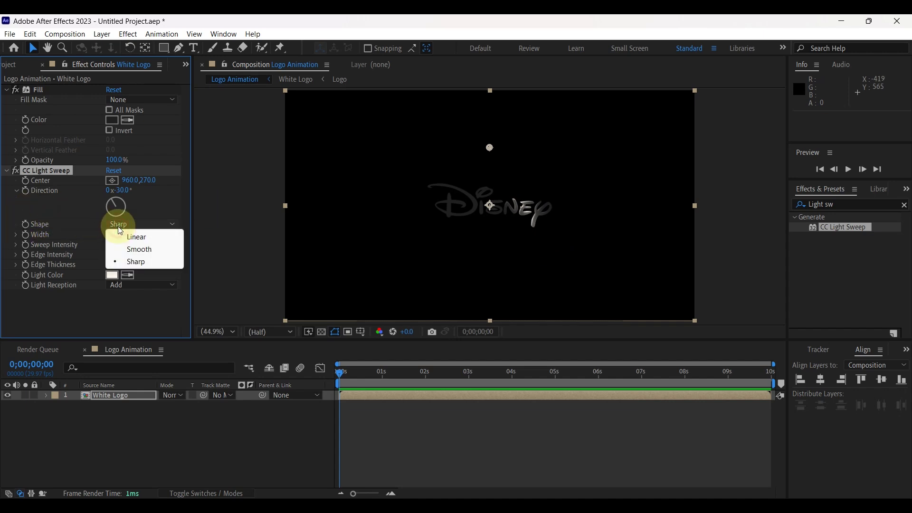
{"action": "left_click", "coordinate": [137, 250]}
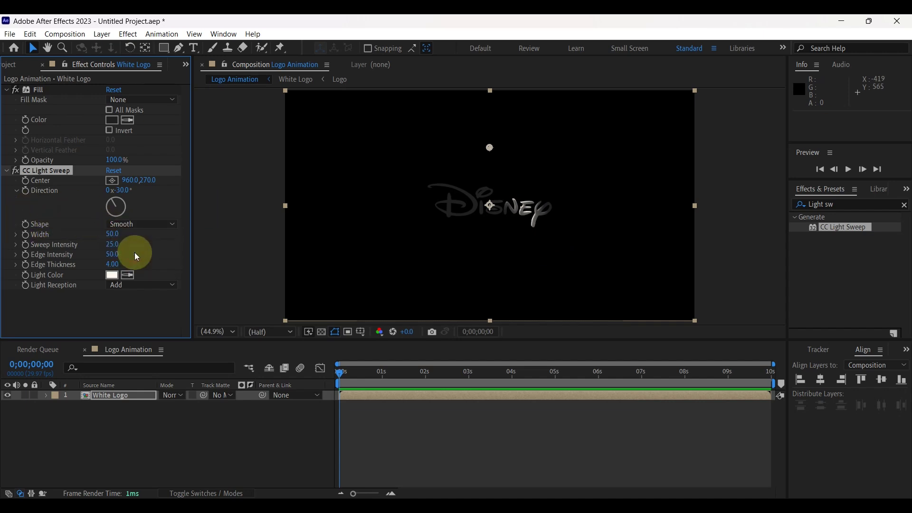
Step: Set sweep Width 100, Sweep Intensity 70, Edge Intensity 0, and move Center onto the logo
{"action": "left_click", "coordinate": [112, 234]}
{"action": "type", "text": "100"}
{"action": "left_click", "coordinate": [130, 239]}
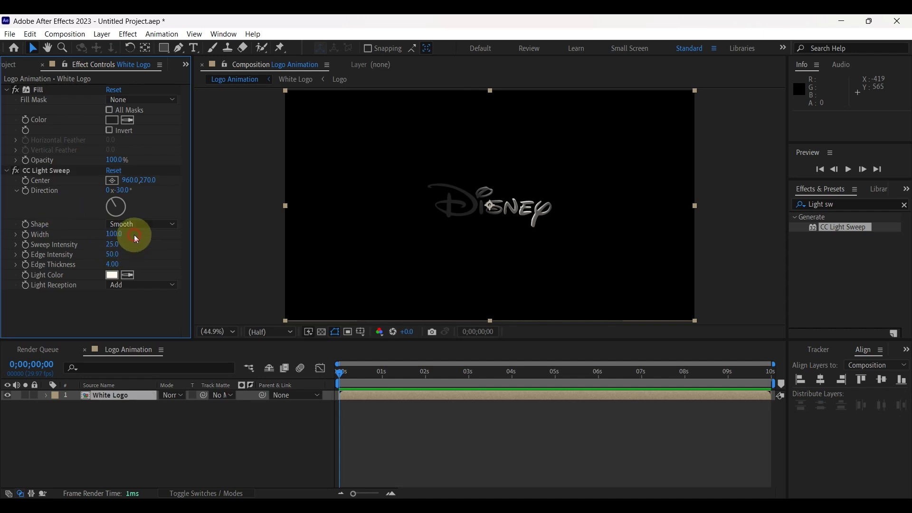
{"action": "left_click", "coordinate": [119, 242]}
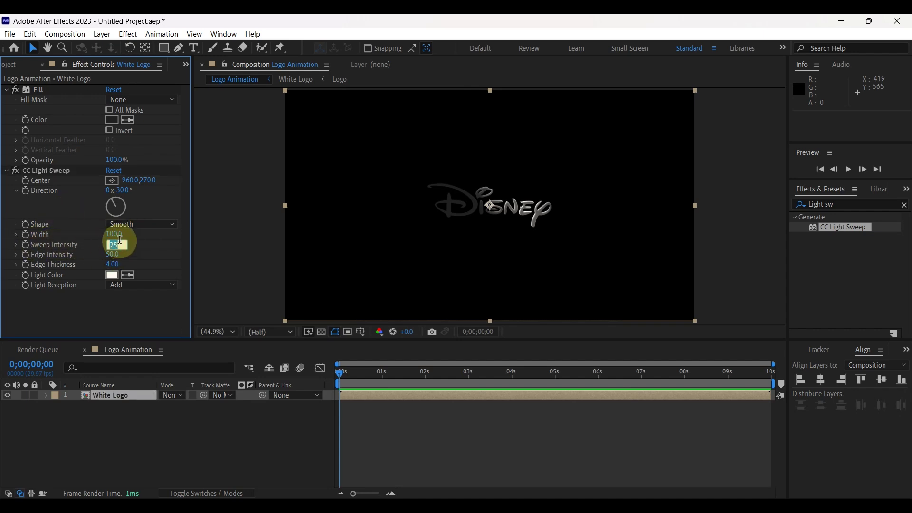
{"action": "type", "text": "70"}
{"action": "left_click", "coordinate": [486, 265]}
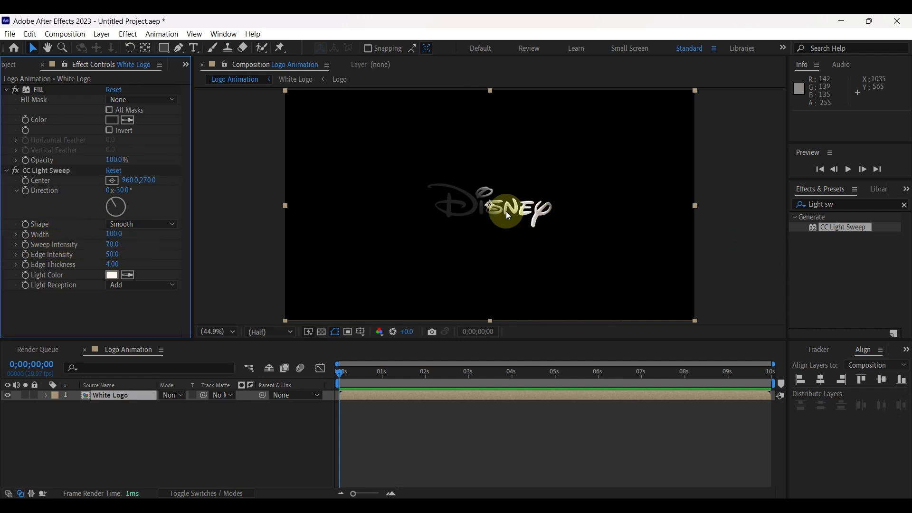
{"action": "left_click_drag", "start_coordinate": [109, 255], "coordinate": [61, 264]}
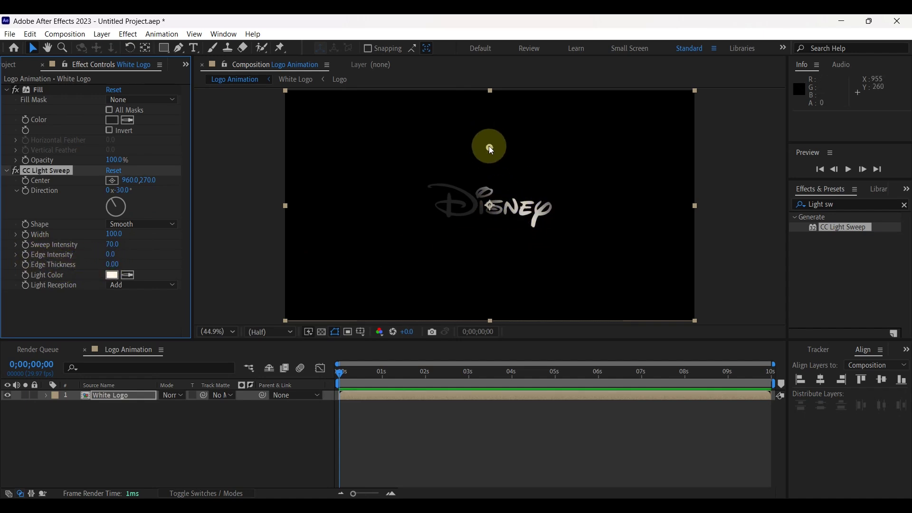
{"action": "left_click_drag", "start_coordinate": [489, 146], "coordinate": [488, 204]}
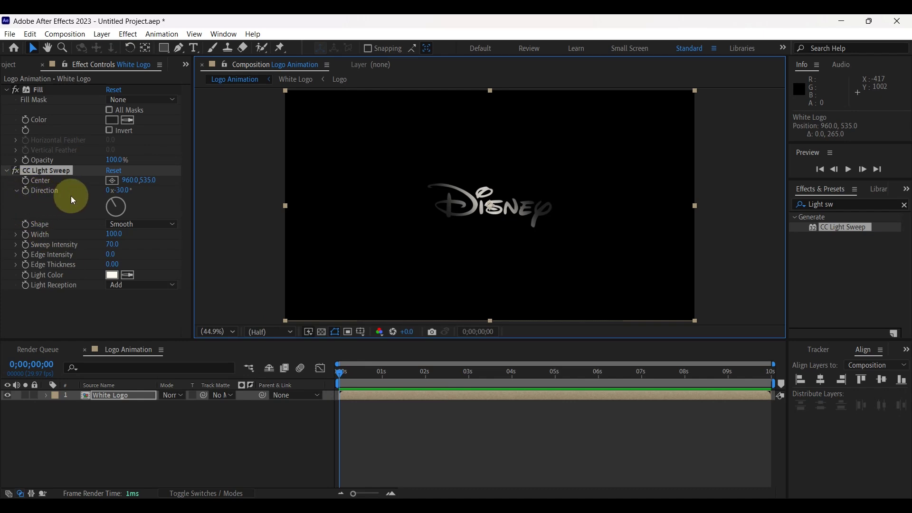
Step: Keyframe sweep Direction from -30° at 0s to 125° at 3s and ease both keyframes
{"action": "left_click", "coordinate": [27, 190]}
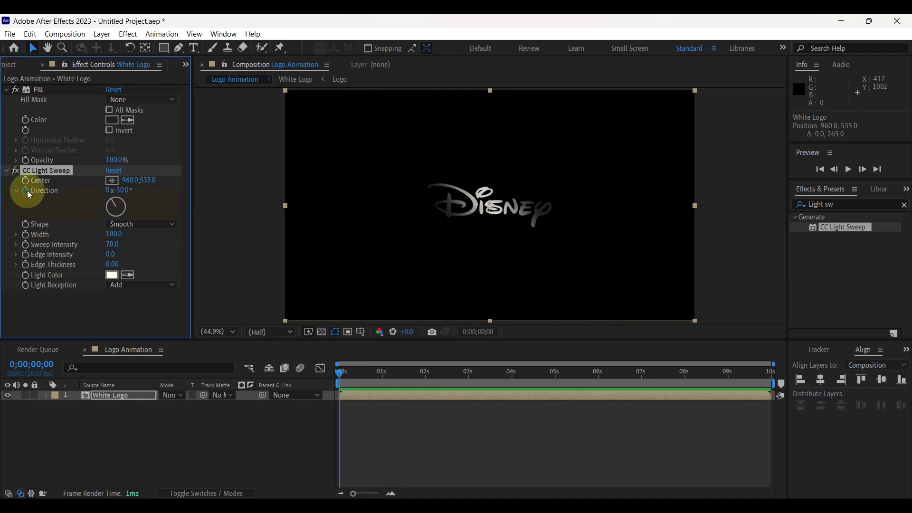
{"action": "left_click_drag", "start_coordinate": [338, 372], "coordinate": [466, 384]}
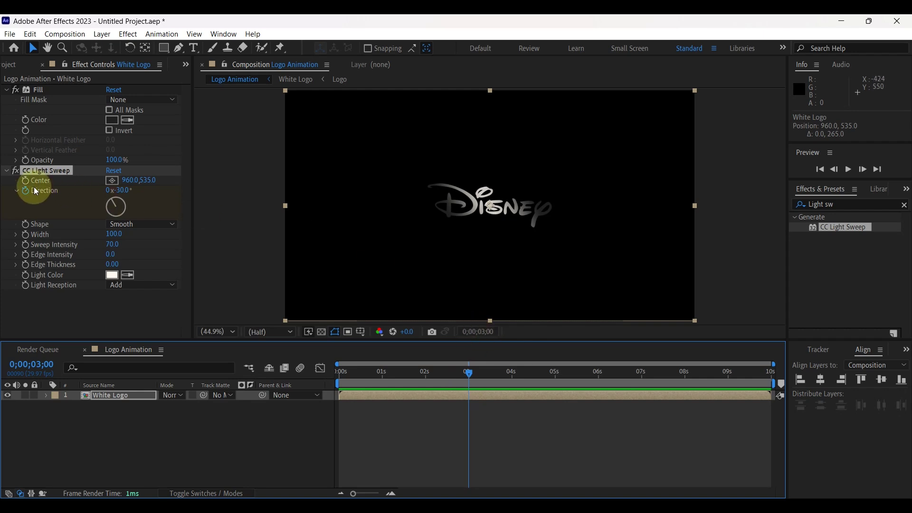
{"action": "mouse_move", "coordinate": [139, 210]}
{"action": "left_mouse_down"}
{"action": "mouse_move", "coordinate": [125, 209]}
{"action": "mouse_move", "coordinate": [124, 218]}
{"action": "mouse_move", "coordinate": [144, 219]}
{"action": "left_mouse_up"}
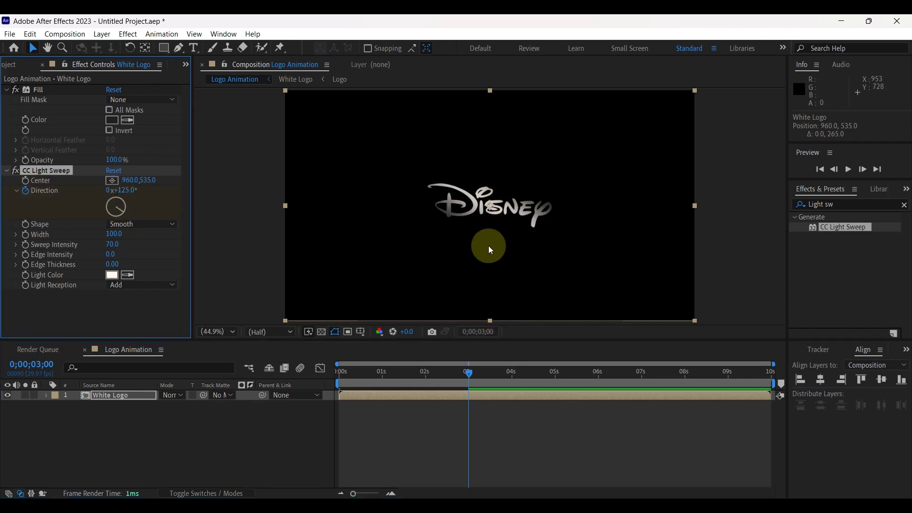
{"action": "left_click", "coordinate": [112, 394]}
{"action": "key", "text": "u"}
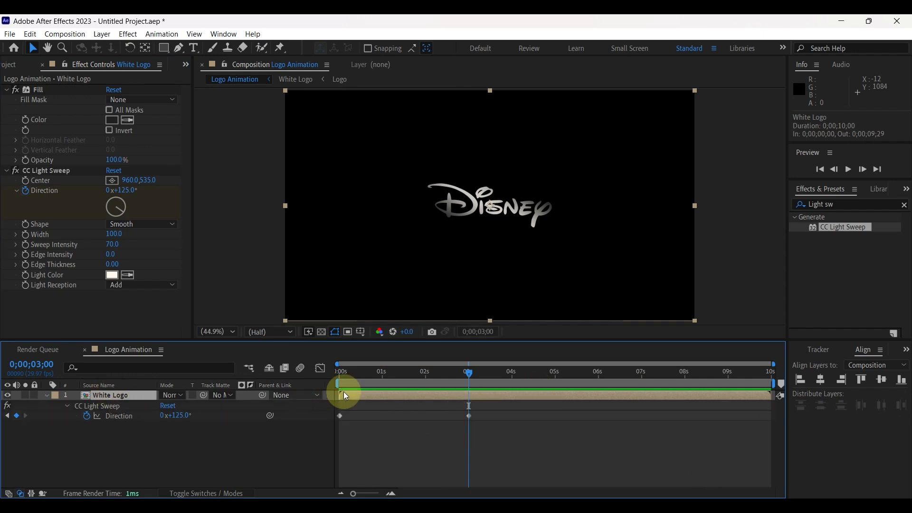
{"action": "left_click_drag", "start_coordinate": [475, 406], "coordinate": [339, 418]}
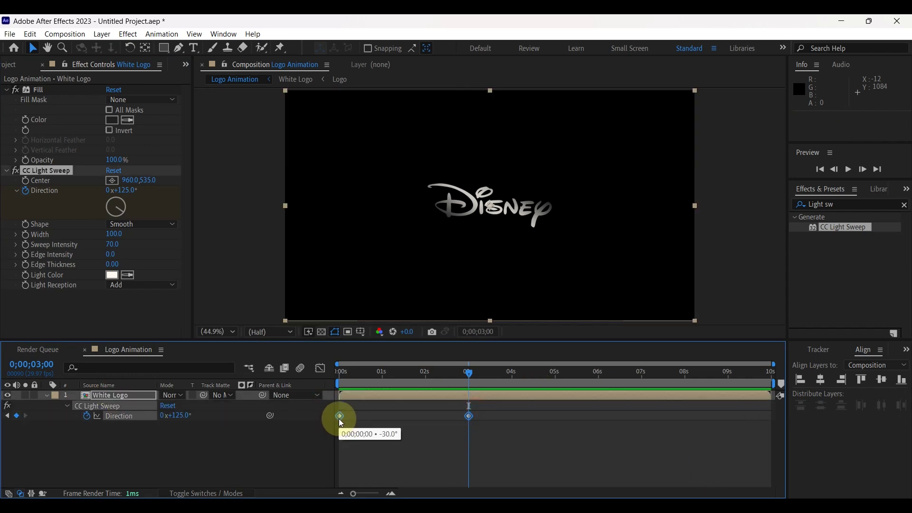
{"action": "key", "text": "F9"}
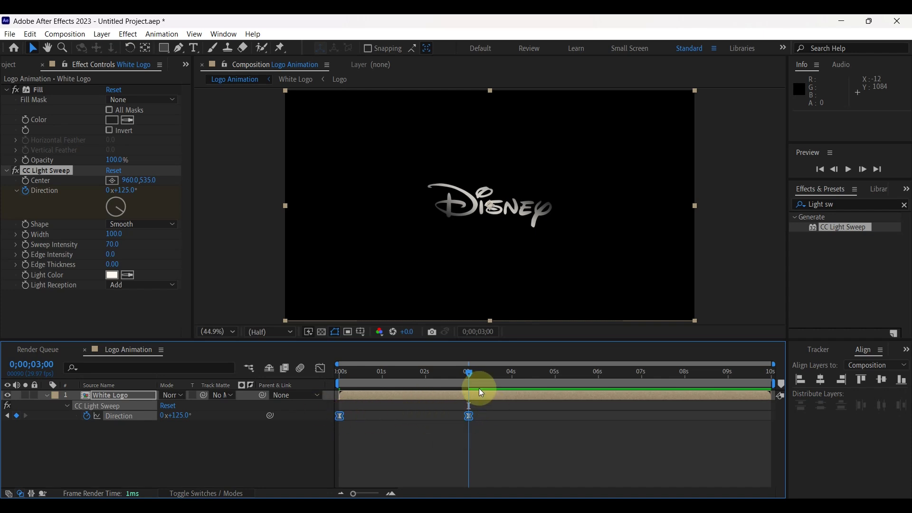
Step: Move the 125° Direction keyframe earlier to about 2;15 and preview the faster sweep
{"action": "left_click", "coordinate": [341, 372]}
{"action": "left_click", "coordinate": [848, 169]}
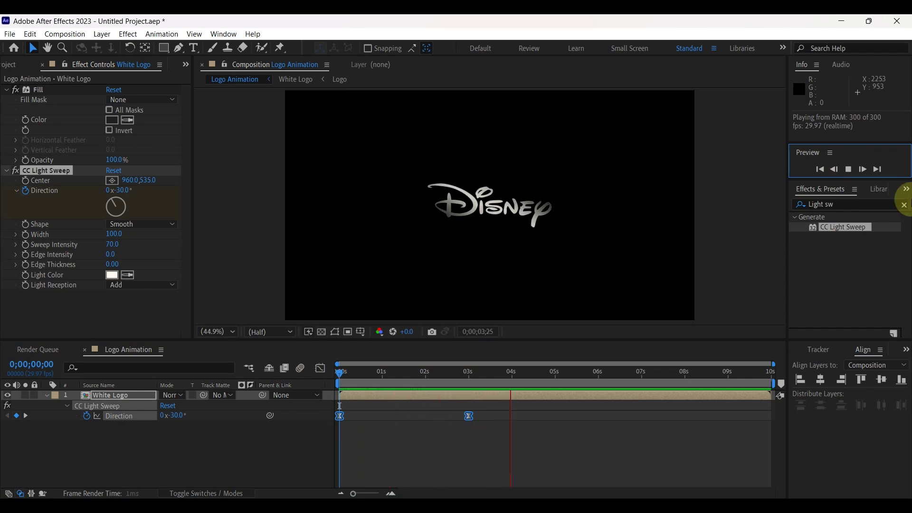
{"action": "left_click", "coordinate": [848, 170]}
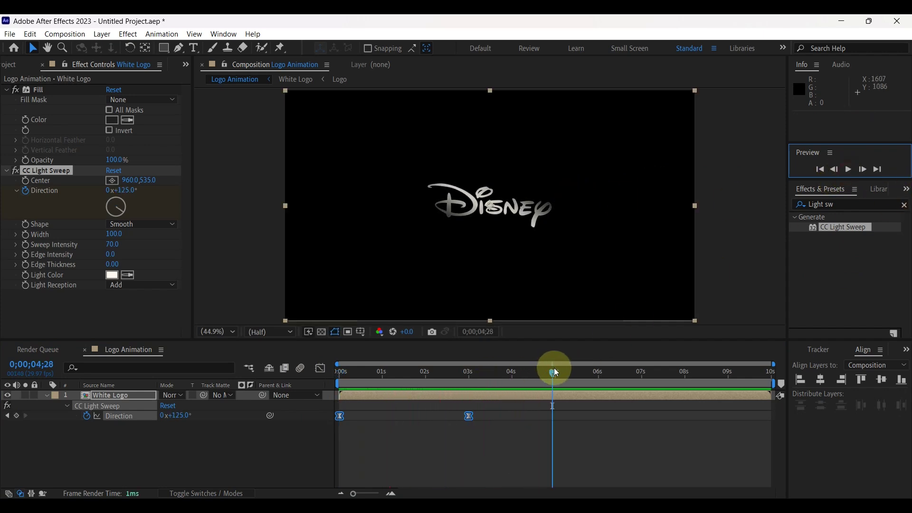
{"action": "left_click_drag", "start_coordinate": [556, 372], "coordinate": [449, 376]}
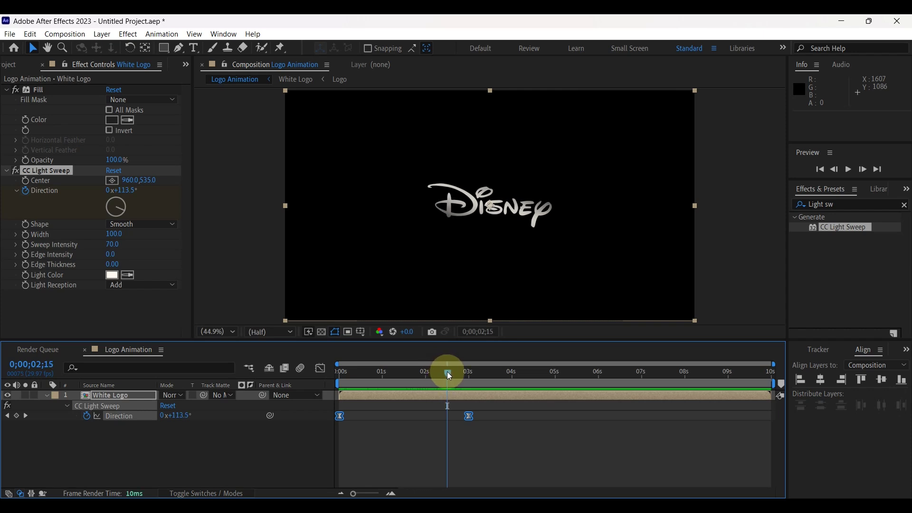
{"action": "left_click_drag", "start_coordinate": [468, 415], "coordinate": [449, 417]}
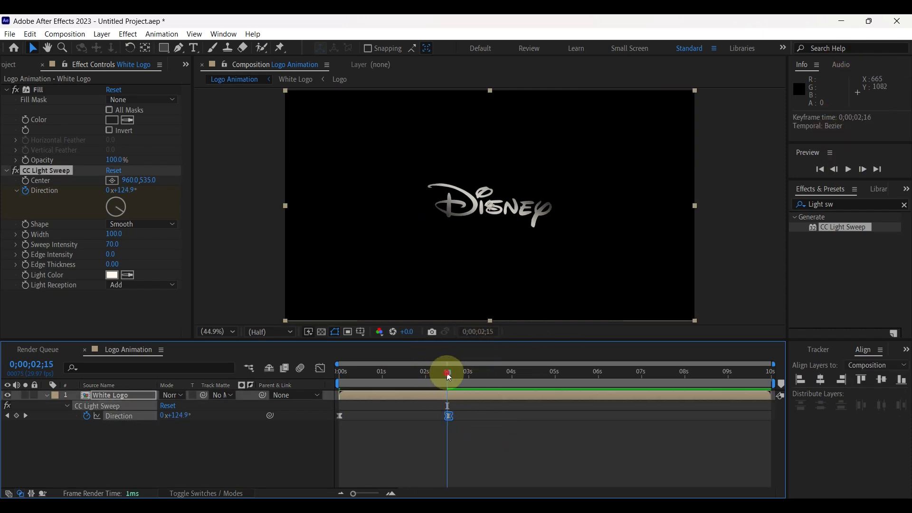
{"action": "left_click", "coordinate": [849, 171]}
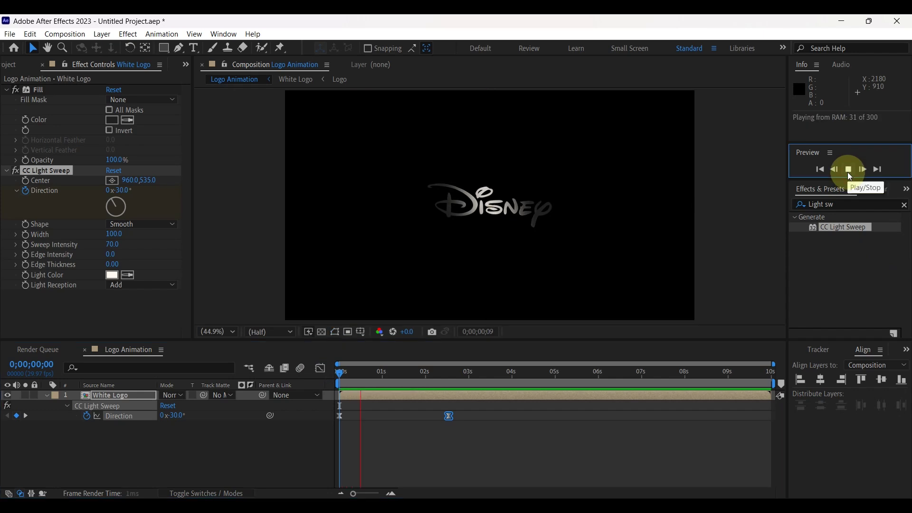
{"action": "left_click", "coordinate": [848, 171]}
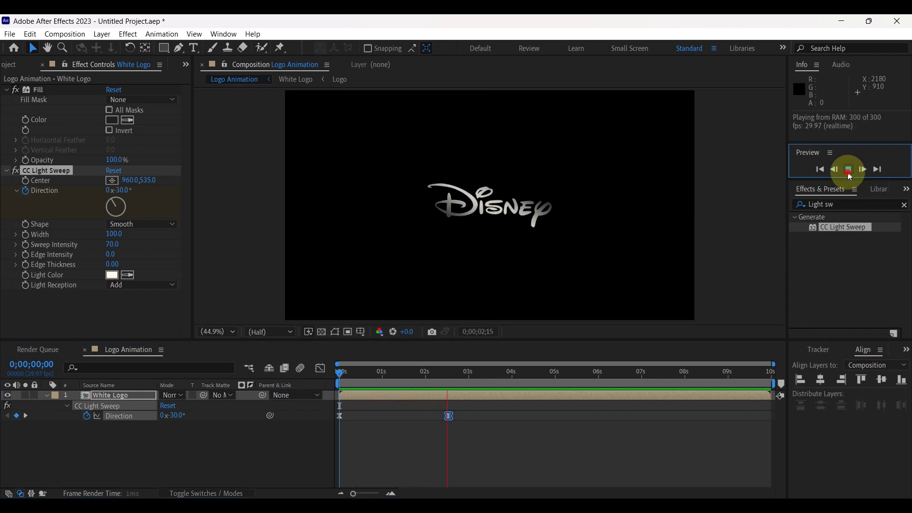
{"action": "key", "text": "u"}
{"action": "left_click", "coordinate": [113, 394]}
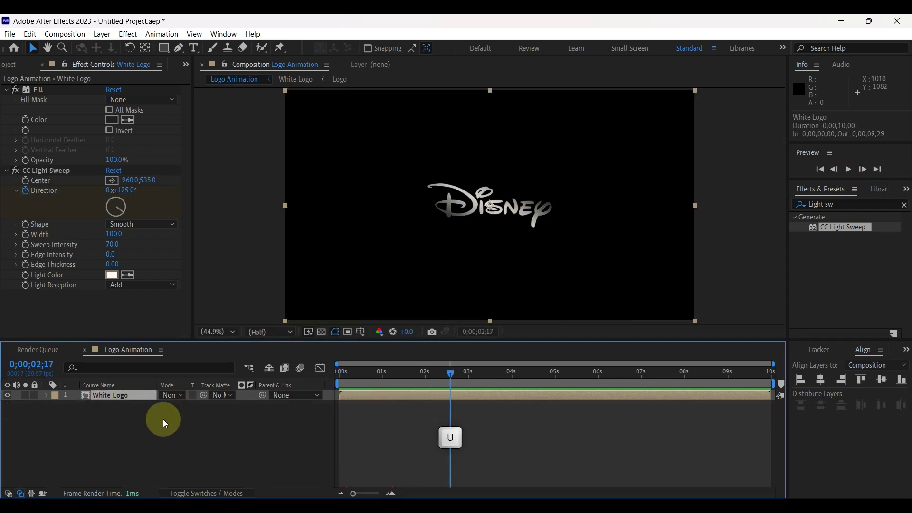
Step: Apply Vegas to the logo with 2 segments, random phase on, and Transparent blend mode
{"action": "left_click", "coordinate": [828, 204]}
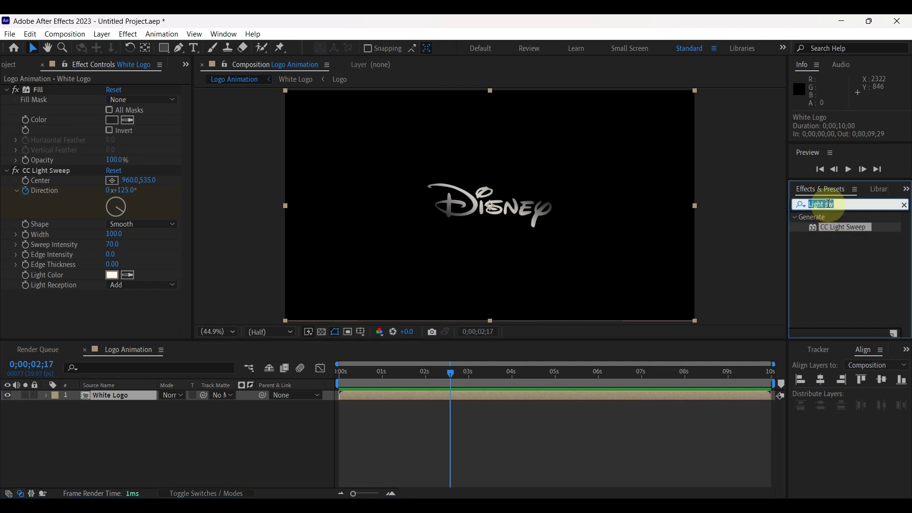
{"action": "type", "text": "VEga"}
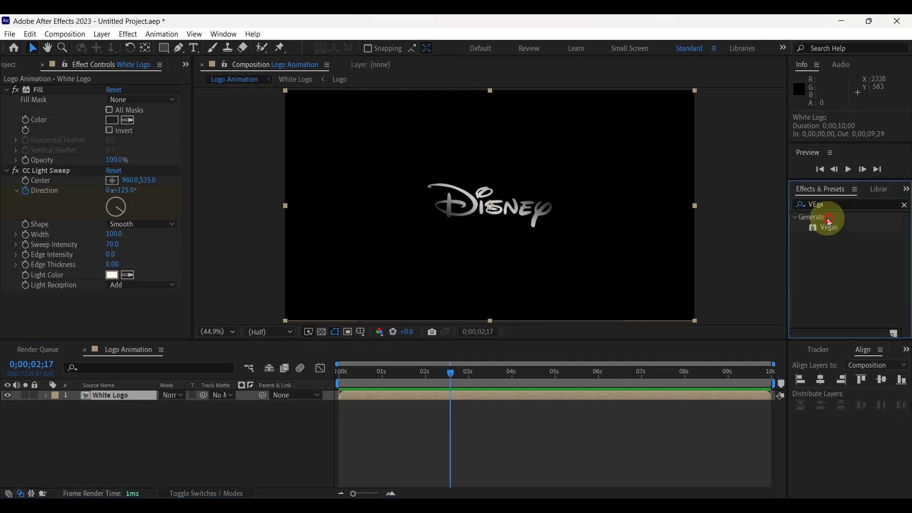
{"action": "left_click_drag", "start_coordinate": [819, 236], "coordinate": [36, 95]}
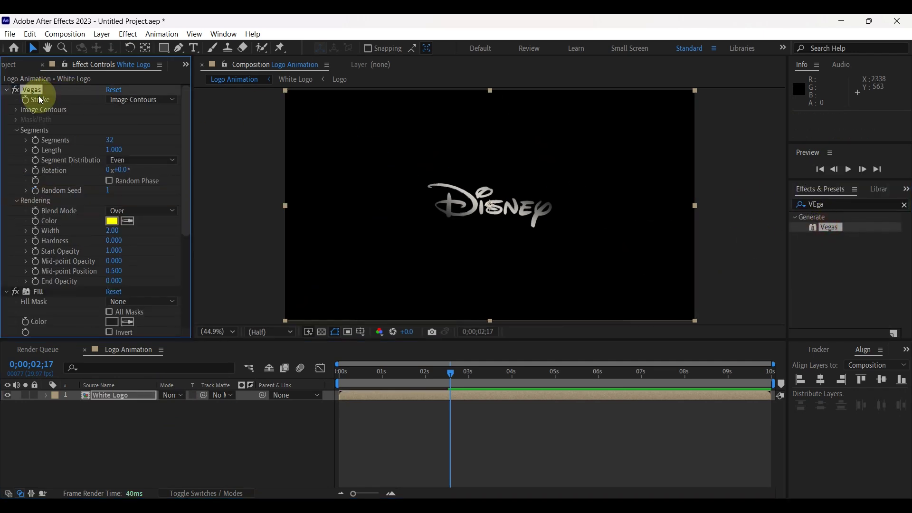
{"action": "left_click", "coordinate": [111, 141]}
{"action": "type", "text": "2"}
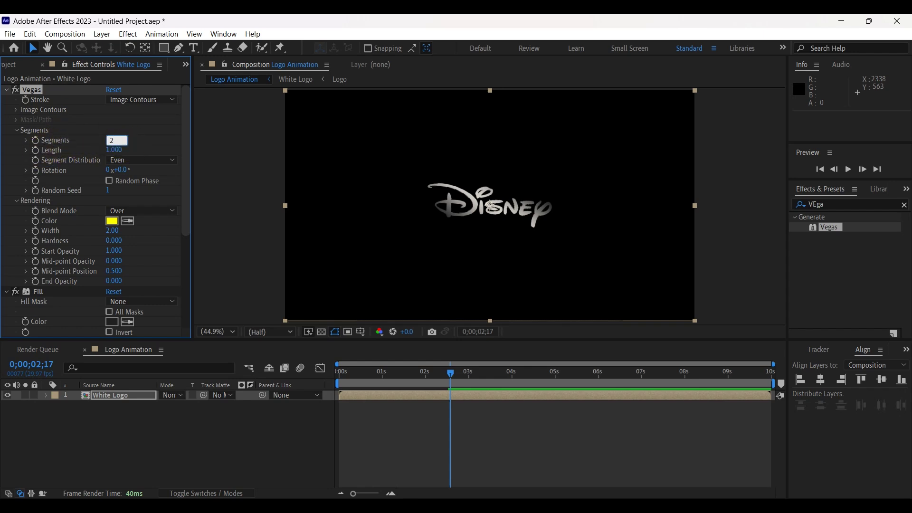
{"action": "left_click", "coordinate": [147, 137]}
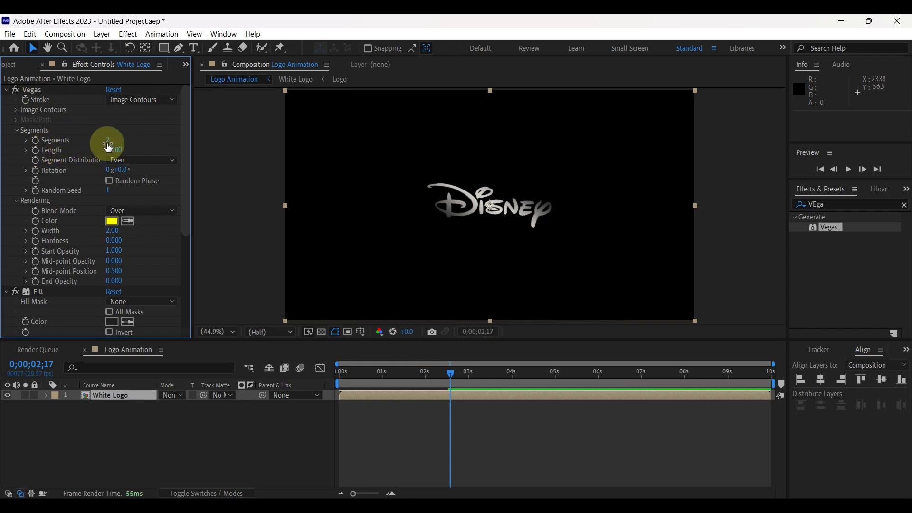
{"action": "left_click", "coordinate": [109, 181]}
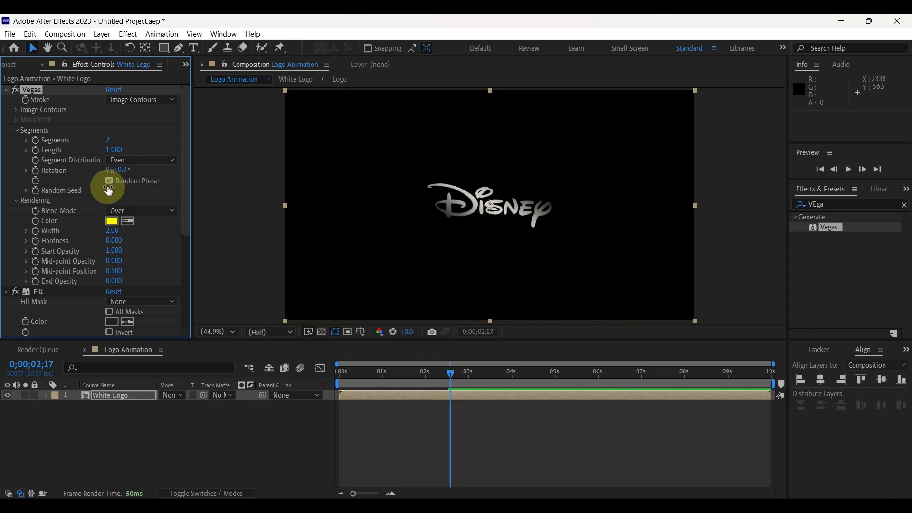
{"action": "left_click", "coordinate": [141, 211]}
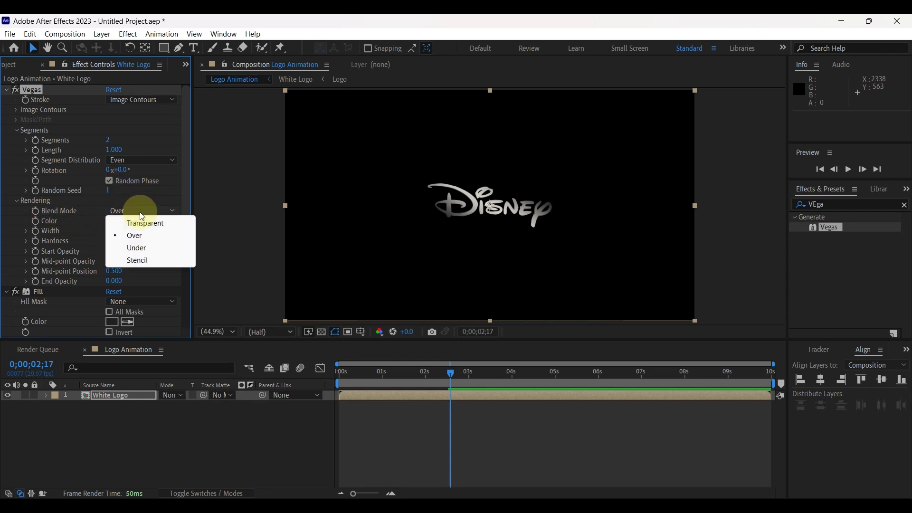
{"action": "left_click", "coordinate": [134, 224]}
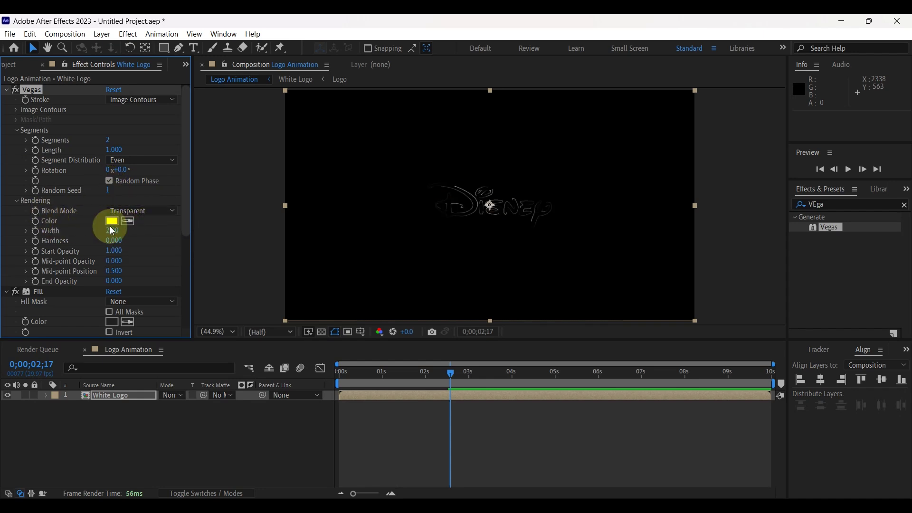
Step: Set Vegas strokes to white, width 1.30, Start Opacity 0 and Mid-point Opacity 1
{"action": "left_click", "coordinate": [111, 221]}
{"action": "left_click_drag", "start_coordinate": [373, 379], "coordinate": [275, 333]}
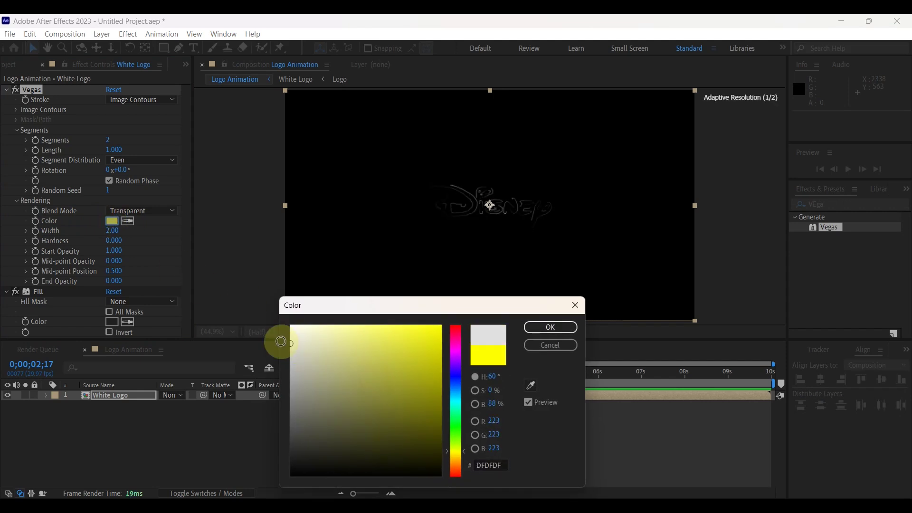
{"action": "left_click", "coordinate": [570, 328]}
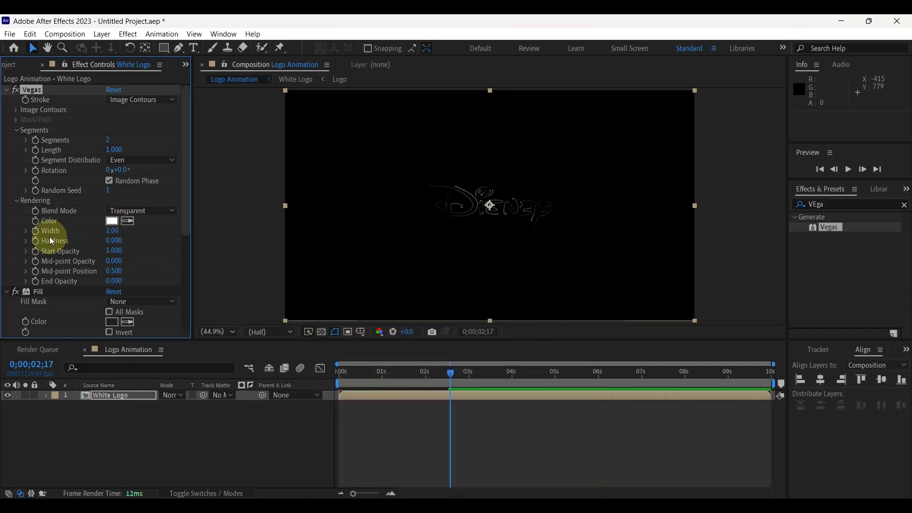
{"action": "left_click", "coordinate": [114, 231]}
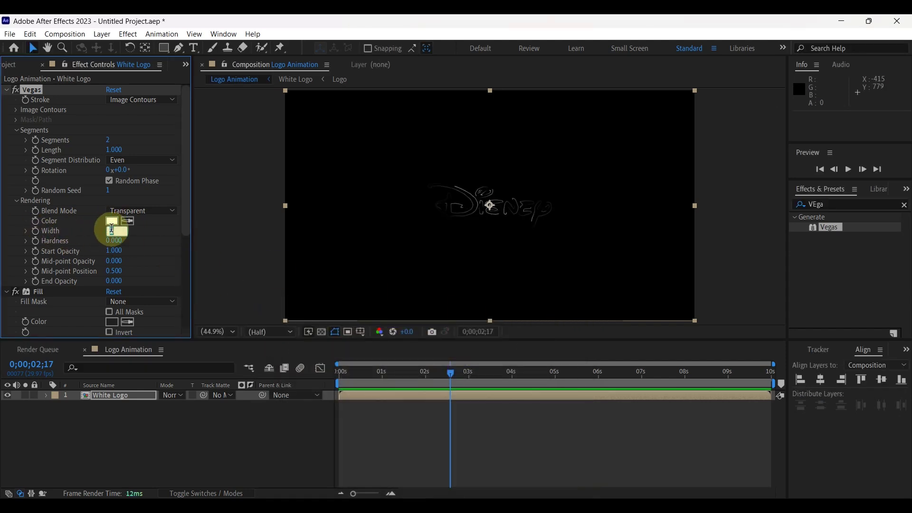
{"action": "left_click", "coordinate": [143, 225]}
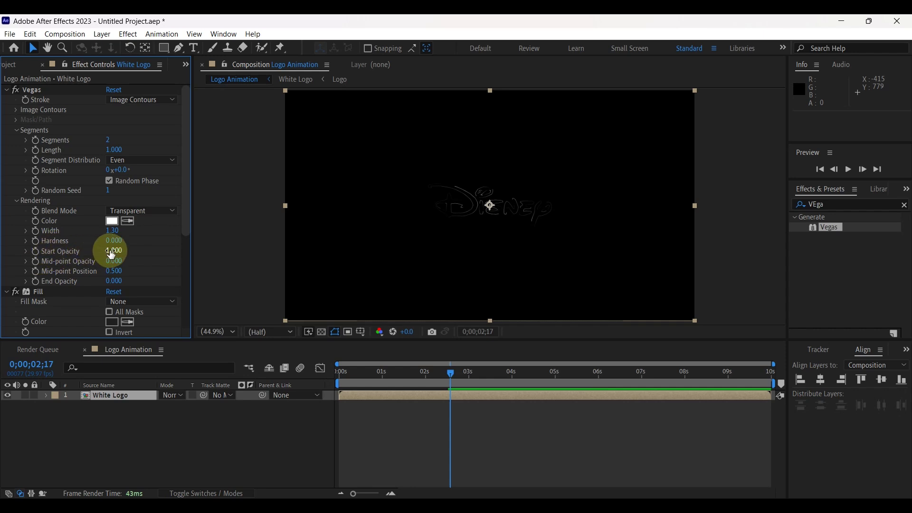
{"action": "left_click_drag", "start_coordinate": [113, 251], "coordinate": [19, 254]}
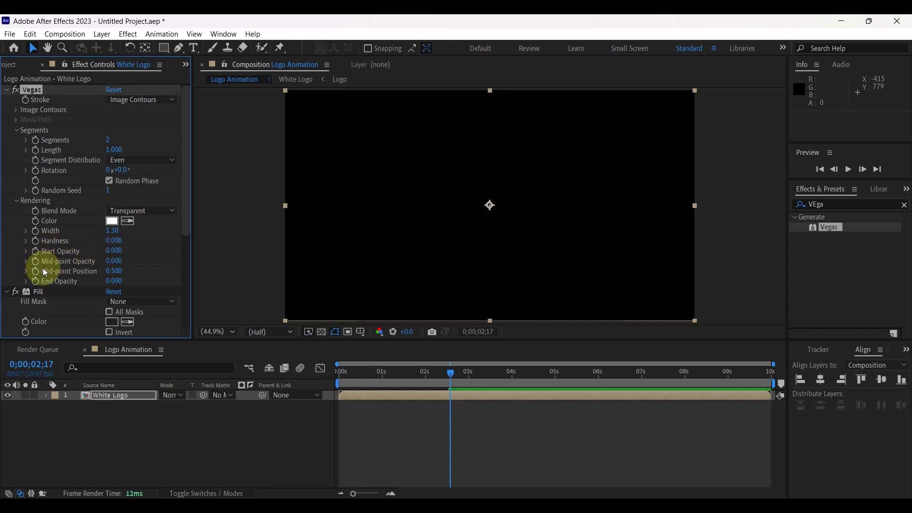
{"action": "left_click_drag", "start_coordinate": [114, 260], "coordinate": [267, 268]}
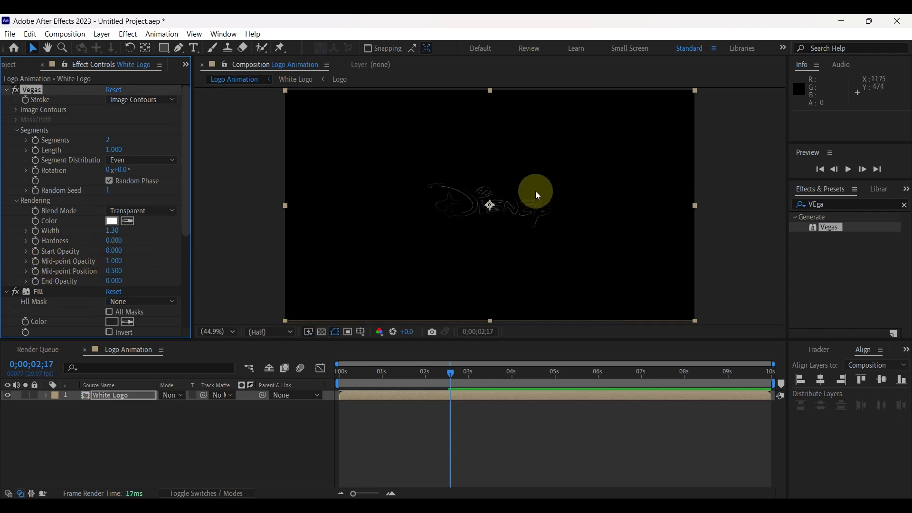
{"action": "key", "text": "Page_Up"}
{"action": "key", "text": "Page_Up"}
Step: Apply Simple Choker to White Logo with Choke Matte set to -2.70
{"action": "double_click", "coordinate": [816, 204]}
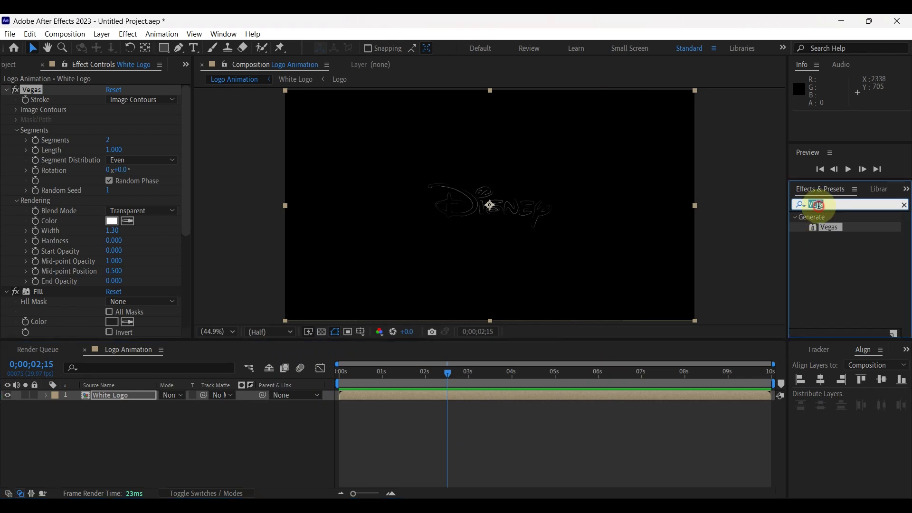
{"action": "type", "text": "simple"}
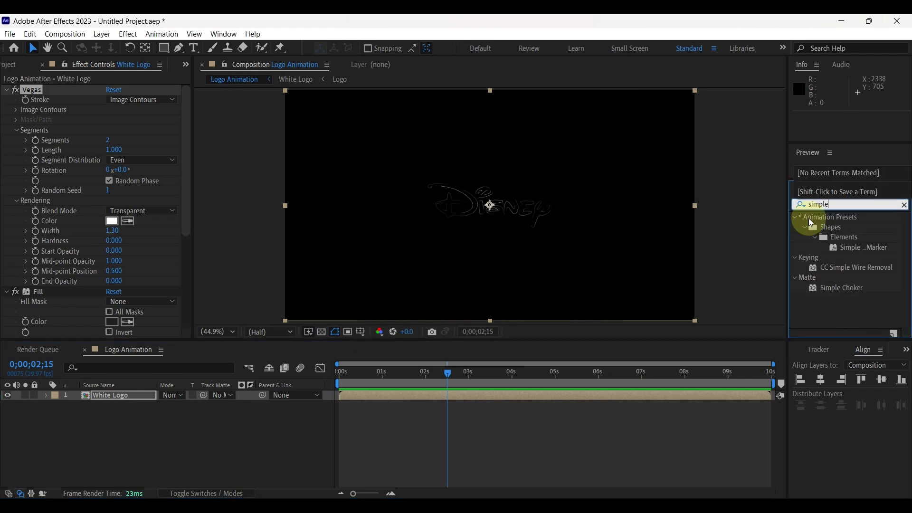
{"action": "left_click_drag", "start_coordinate": [831, 295], "coordinate": [64, 281]}
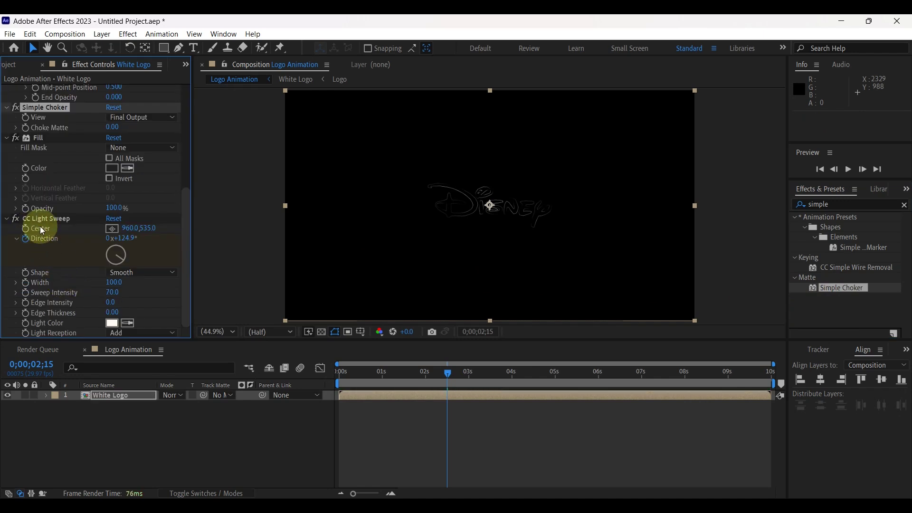
{"action": "scroll", "coordinate": [42, 218], "scroll_direction": "up", "scroll_amount": 3}
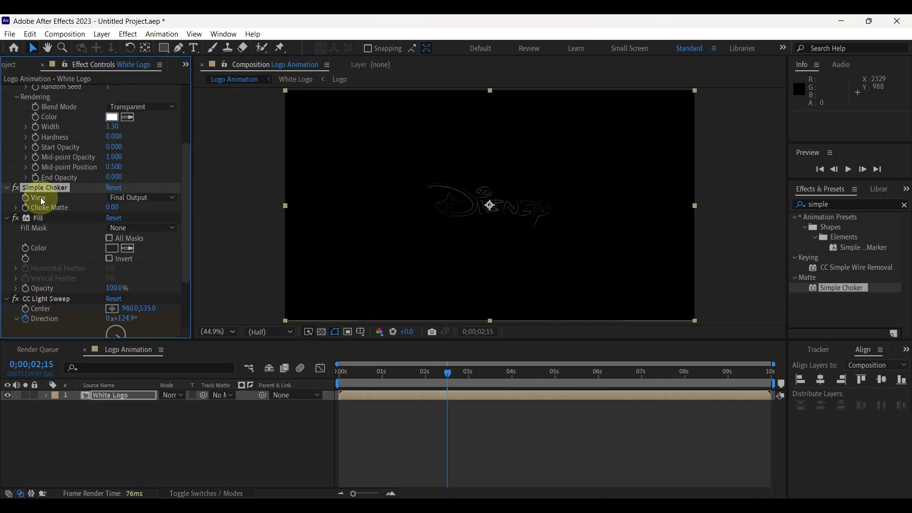
{"action": "left_click", "coordinate": [113, 208]}
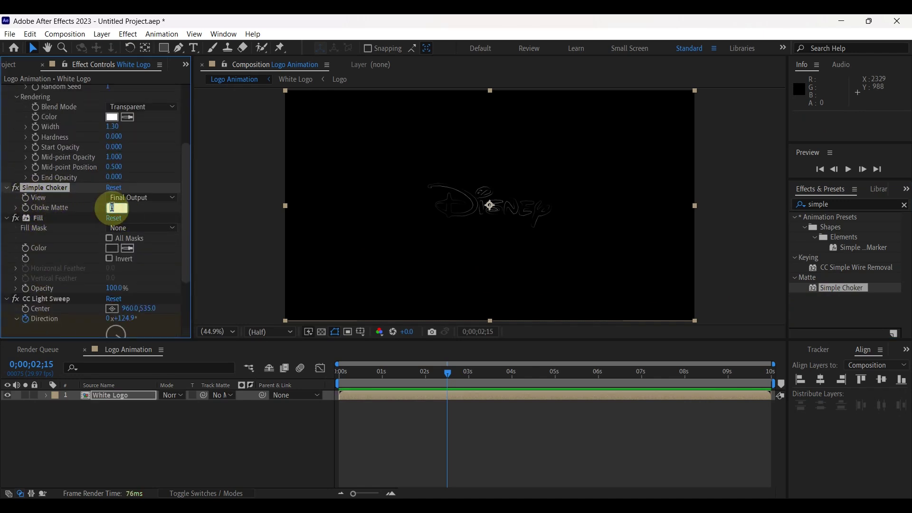
{"action": "type", "text": "-2.7"}
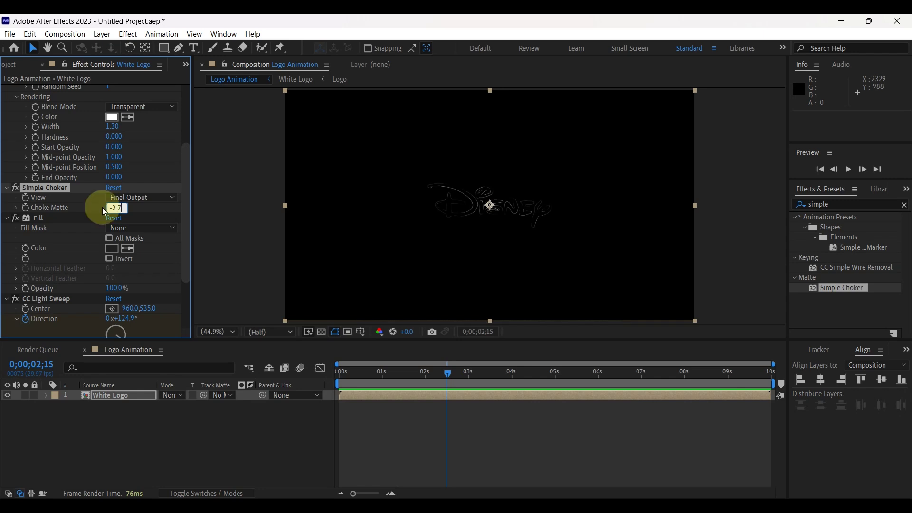
{"action": "key", "text": "Return"}
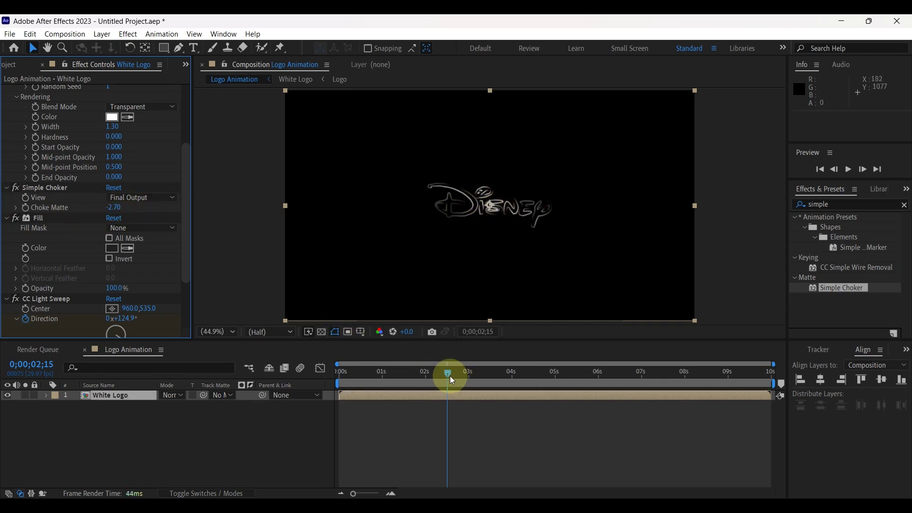
Step: Keyframe Vegas Length at 0 at the start, 0.410 at 1;10, and 0 at 3;15
{"action": "left_click_drag", "start_coordinate": [448, 373], "coordinate": [315, 373]}
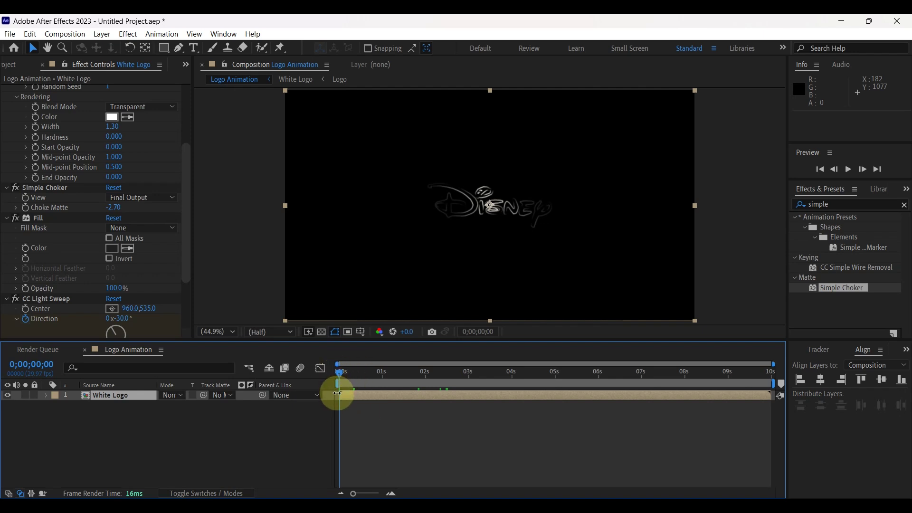
{"action": "scroll", "coordinate": [47, 147], "scroll_direction": "up", "scroll_amount": 5}
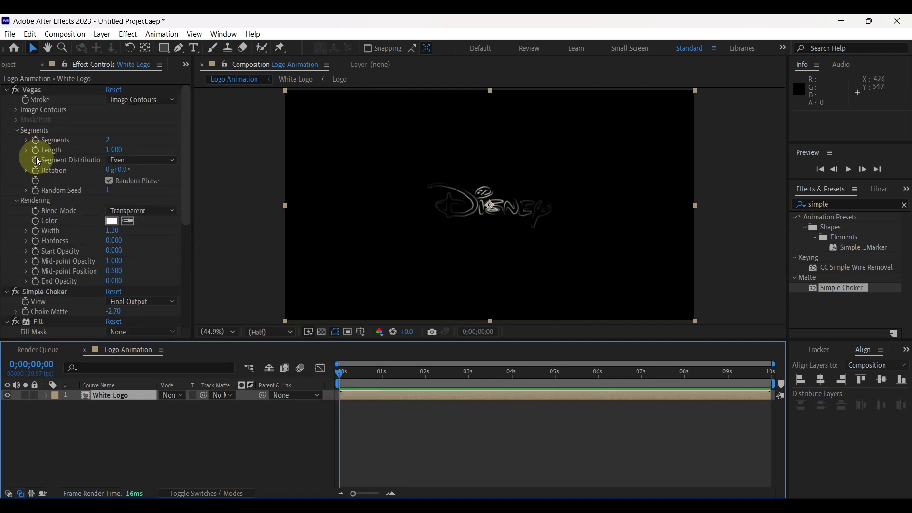
{"action": "left_click", "coordinate": [102, 184]}
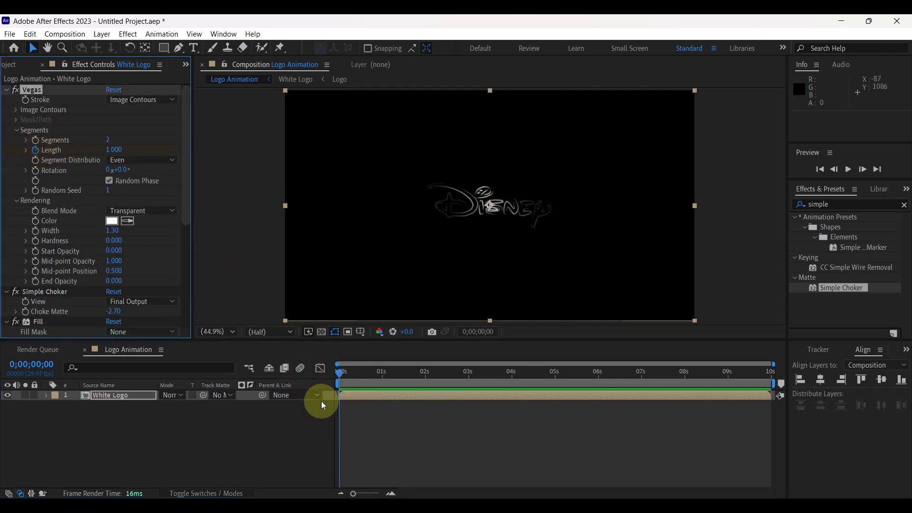
{"action": "left_click_drag", "start_coordinate": [114, 150], "coordinate": [18, 157]}
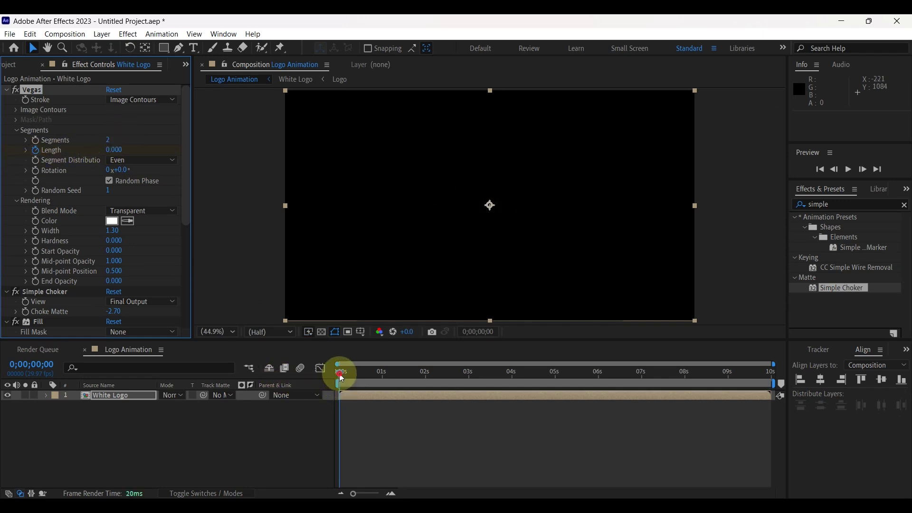
{"action": "left_click_drag", "start_coordinate": [339, 373], "coordinate": [398, 376]}
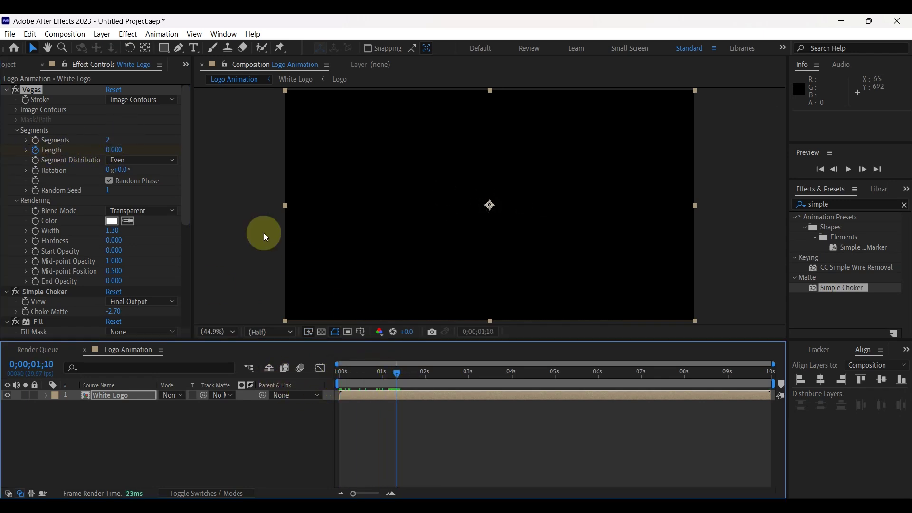
{"action": "mouse_move", "coordinate": [121, 151]}
{"action": "left_mouse_down"}
{"action": "mouse_move", "coordinate": [159, 151]}
{"action": "mouse_move", "coordinate": [144, 151]}
{"action": "left_mouse_up"}
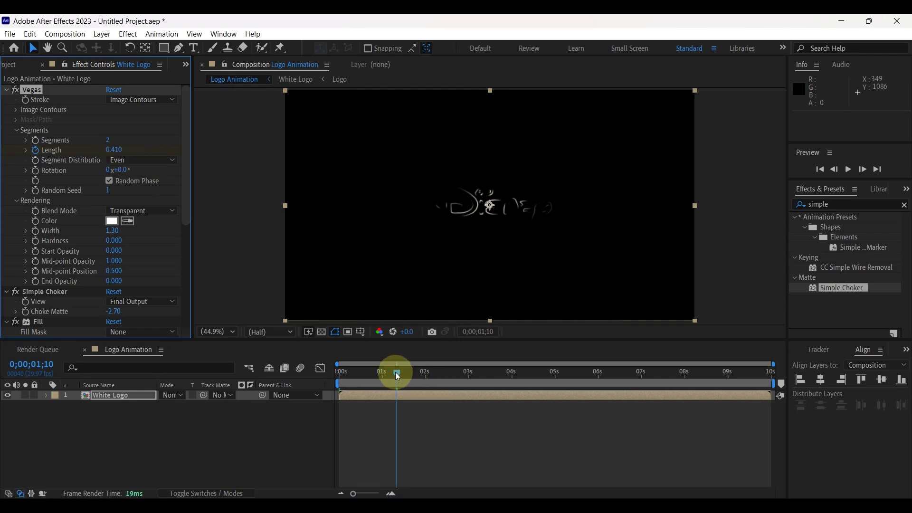
{"action": "left_click_drag", "start_coordinate": [396, 373], "coordinate": [489, 379]}
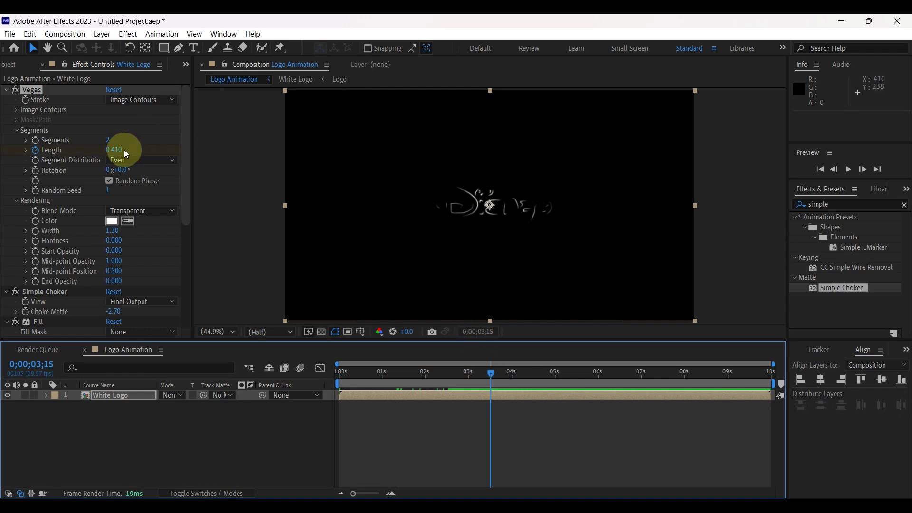
{"action": "left_click_drag", "start_coordinate": [124, 149], "coordinate": [55, 154]}
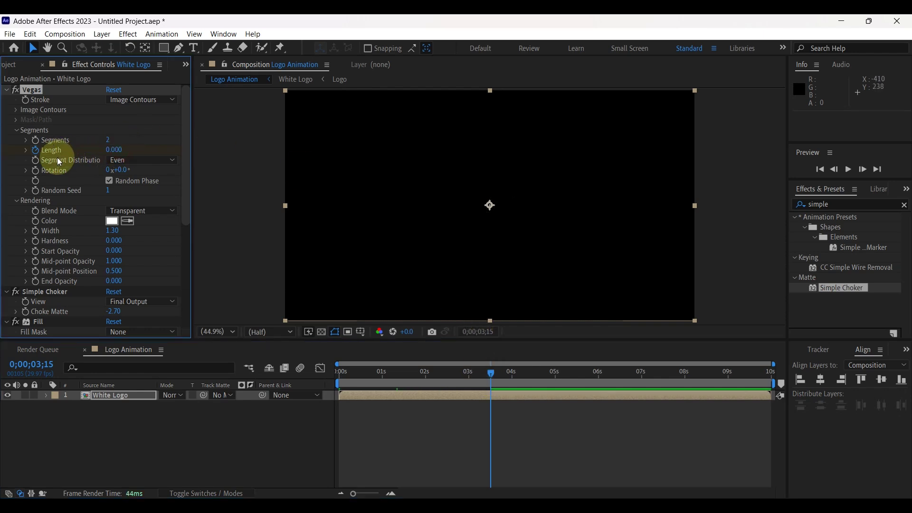
{"action": "mouse_move", "coordinate": [487, 378]}
{"action": "left_mouse_down"}
{"action": "mouse_move", "coordinate": [323, 377]}
{"action": "mouse_move", "coordinate": [495, 375]}
{"action": "mouse_move", "coordinate": [336, 382]}
{"action": "left_mouse_up"}
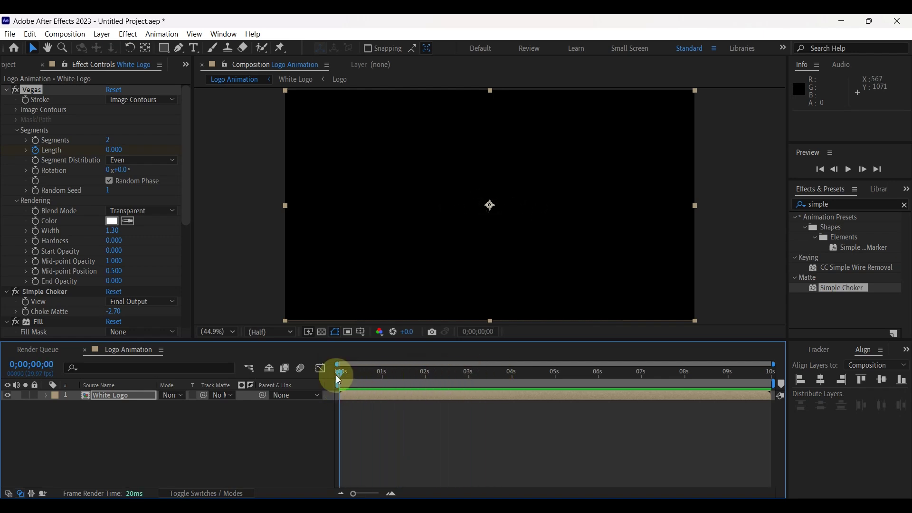
Step: Apply Easy Ease to all three Vegas Length keyframes
{"action": "left_click", "coordinate": [144, 394]}
{"action": "key", "text": "u"}
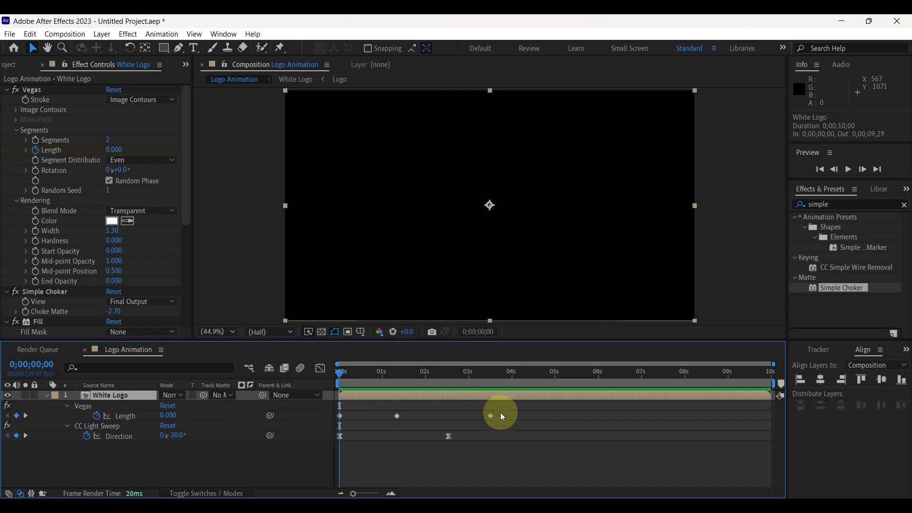
{"action": "left_click_drag", "start_coordinate": [502, 416], "coordinate": [343, 424]}
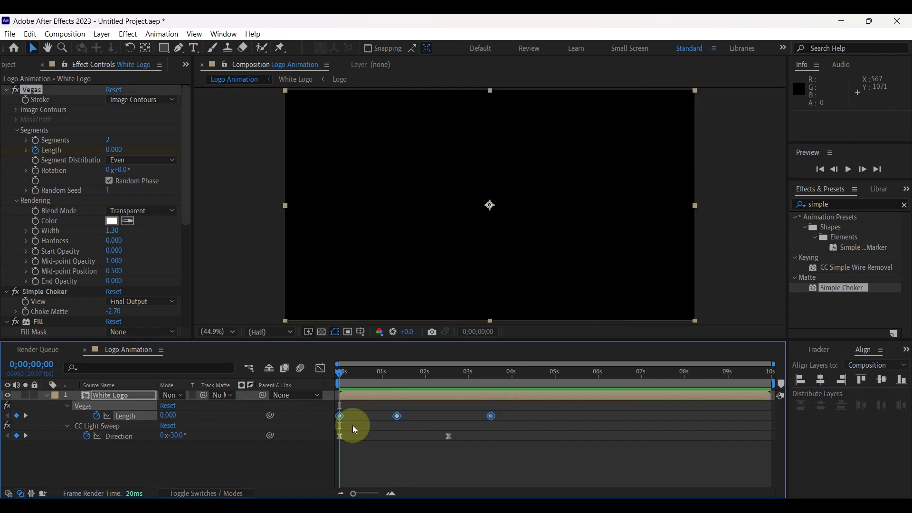
{"action": "key", "text": "F9"}
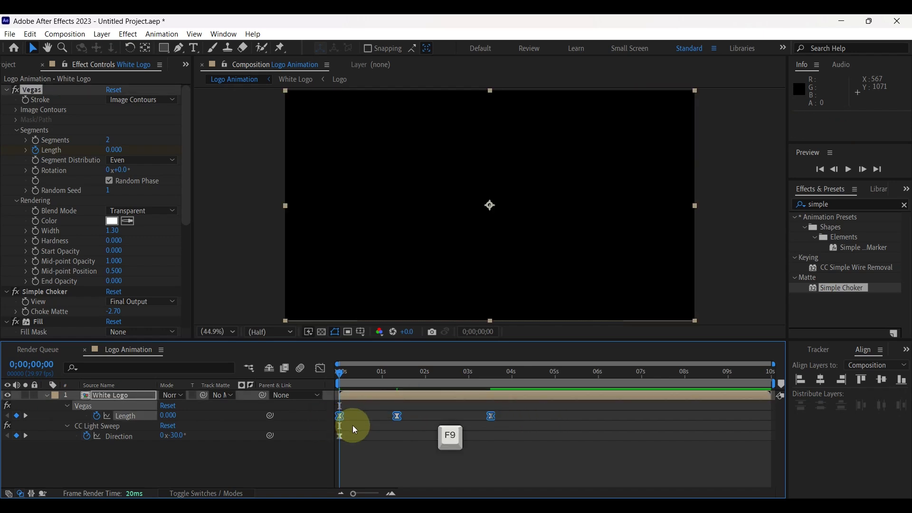
{"action": "key", "text": "u"}
{"action": "left_click", "coordinate": [151, 394]}
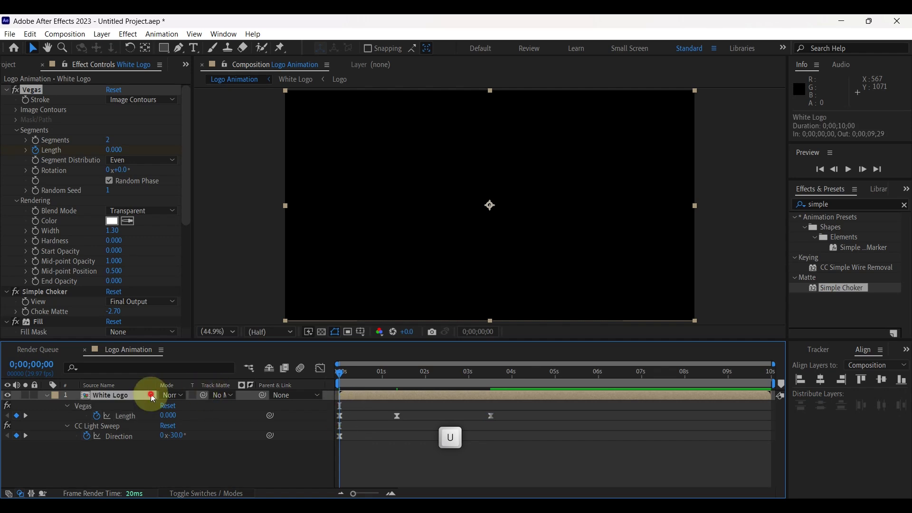
{"action": "key", "text": "u"}
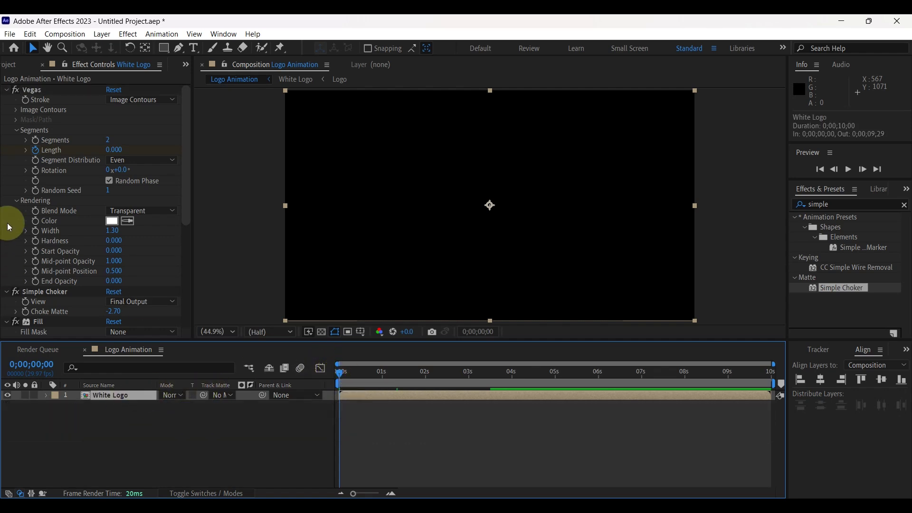
Step: Keyframe Vegas Rotation from 0° at the start to 271° at 3;15, eased
{"action": "left_click", "coordinate": [39, 169]}
{"action": "left_click", "coordinate": [360, 337]}
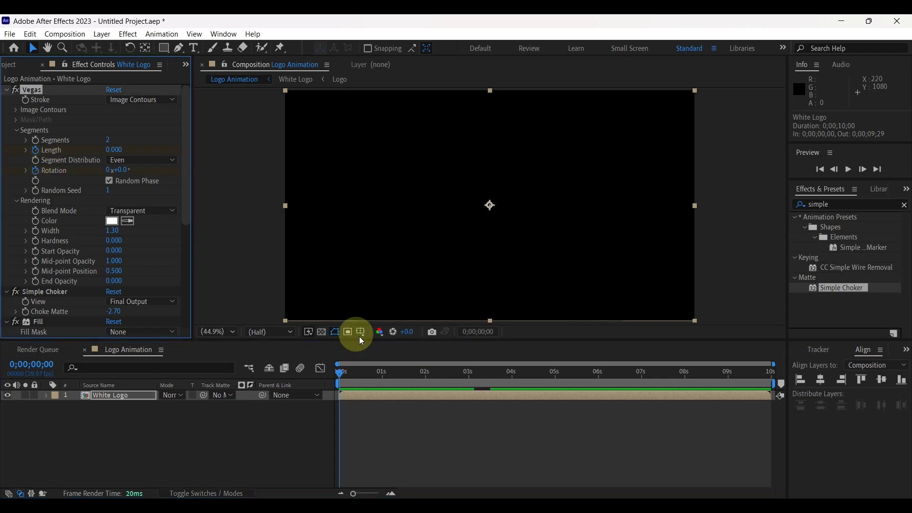
{"action": "left_click_drag", "start_coordinate": [338, 371], "coordinate": [490, 376]}
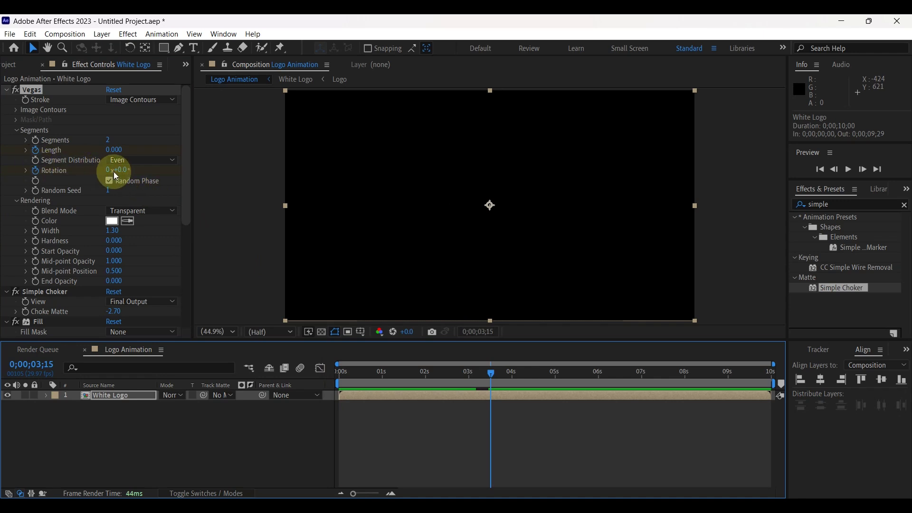
{"action": "left_click_drag", "start_coordinate": [128, 173], "coordinate": [298, 181]}
{"action": "left_click", "coordinate": [494, 372]}
{"action": "left_click_drag", "start_coordinate": [493, 372], "coordinate": [357, 371]}
{"action": "key", "text": "u"}
{"action": "left_click", "coordinate": [121, 395]}
{"action": "left_click", "coordinate": [340, 424]}
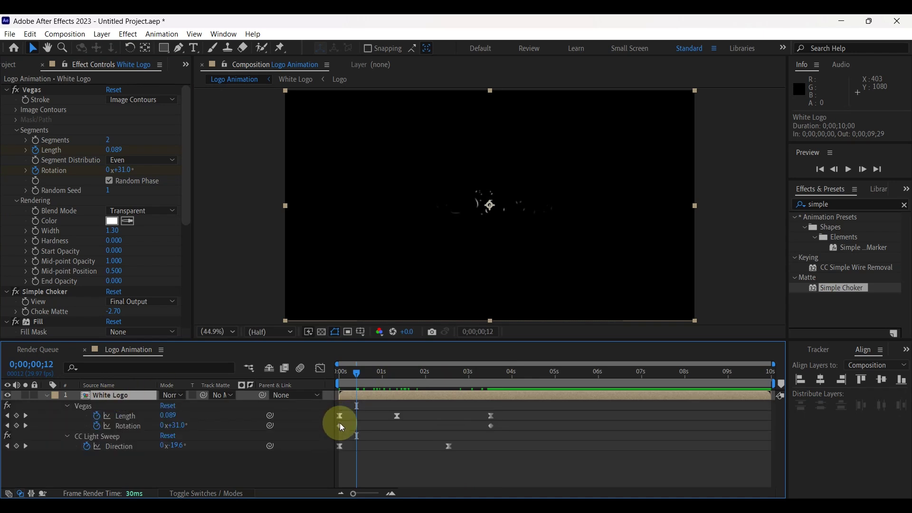
{"action": "left_click_drag", "start_coordinate": [512, 427], "coordinate": [336, 429]}
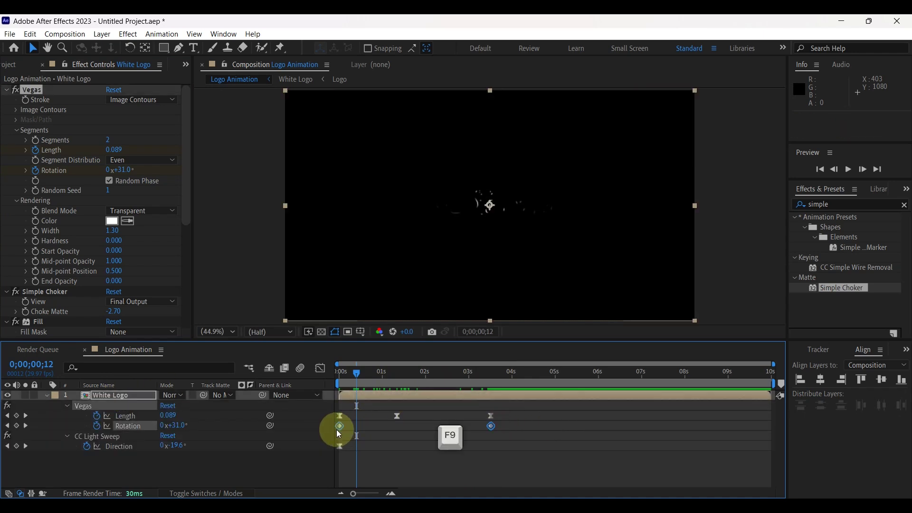
{"action": "key", "text": "F9"}
Step: Preview the animation from the start of the composition
{"action": "left_click_drag", "start_coordinate": [352, 371], "coordinate": [342, 380]}
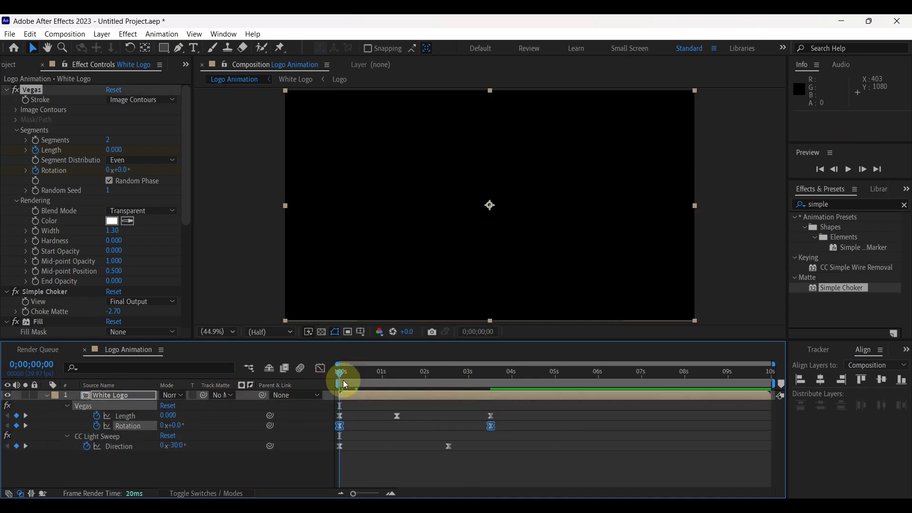
{"action": "left_click", "coordinate": [849, 170]}
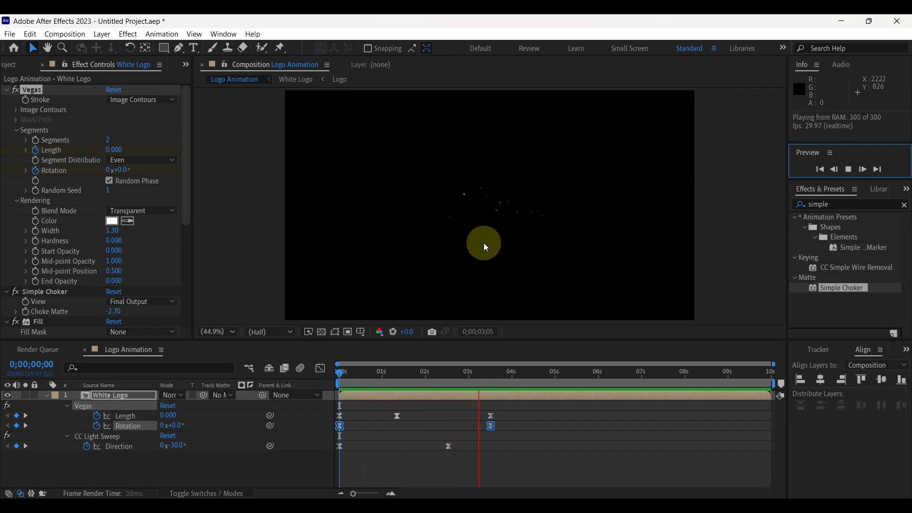
{"action": "left_click", "coordinate": [853, 175]}
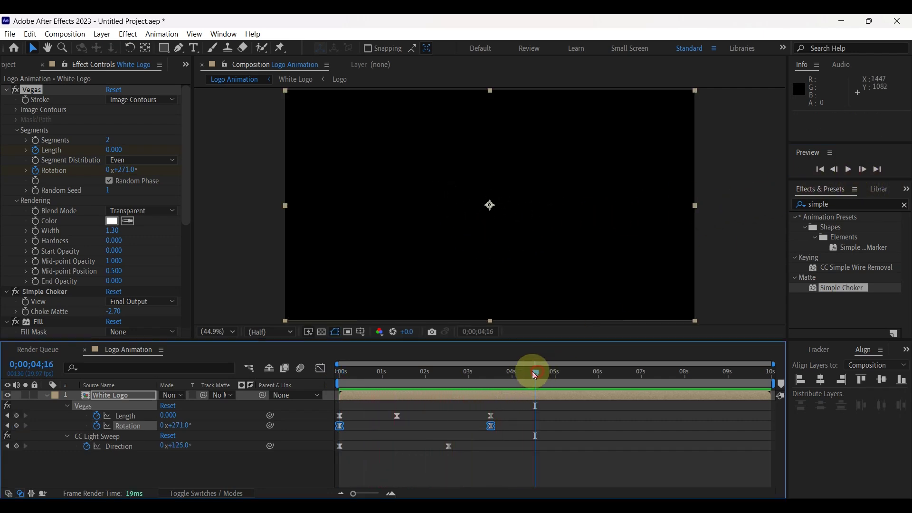
Step: Steepen the Rotation ease so the spin jumps early from 0° and glides slowly into 271°
{"action": "left_click_drag", "start_coordinate": [534, 372], "coordinate": [416, 372]}
{"action": "left_click", "coordinate": [319, 369]}
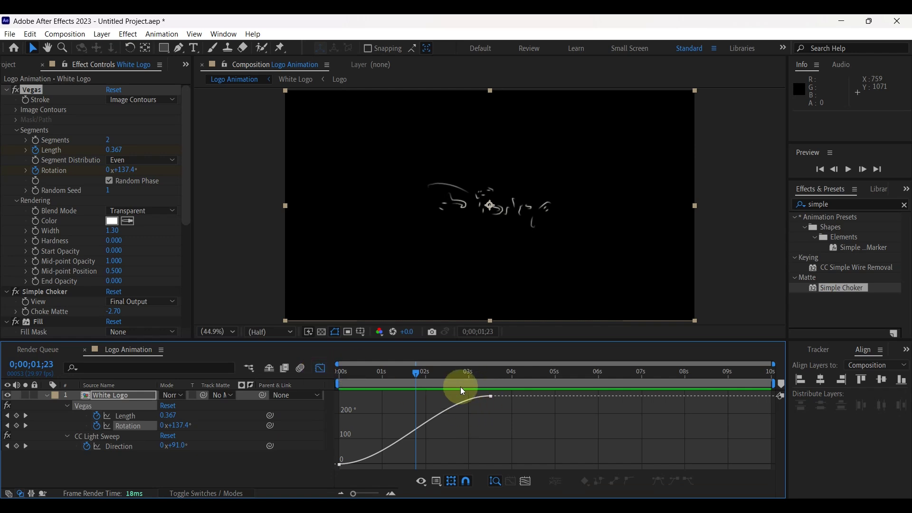
{"action": "left_click", "coordinate": [449, 399]}
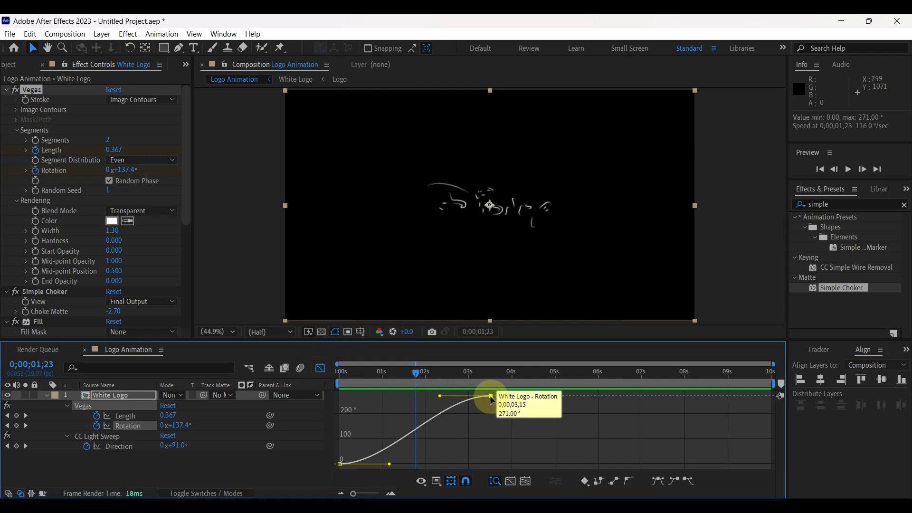
{"action": "left_click_drag", "start_coordinate": [448, 398], "coordinate": [350, 396]}
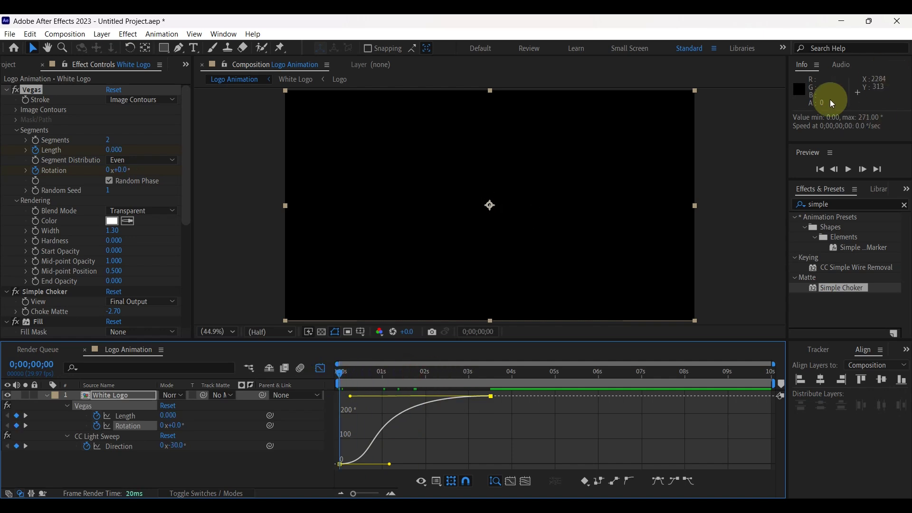
{"action": "left_click", "coordinate": [849, 169]}
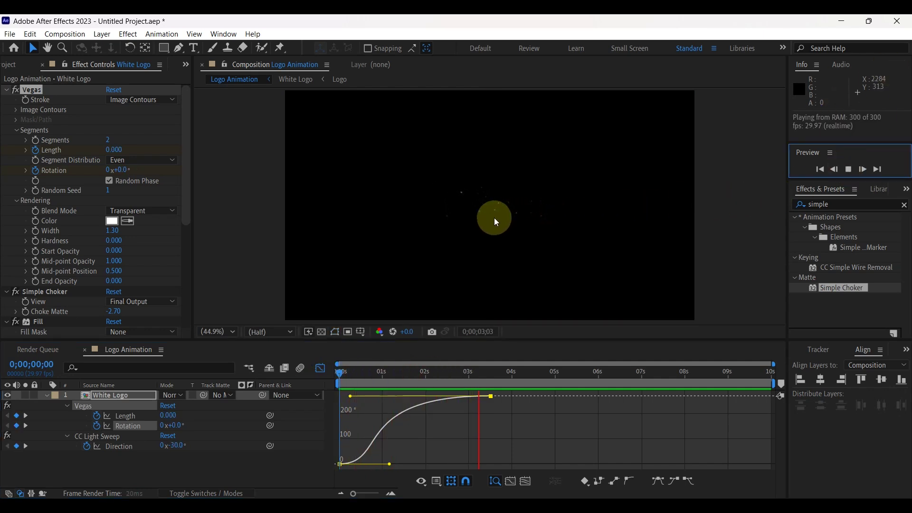
{"action": "left_click", "coordinate": [847, 169]}
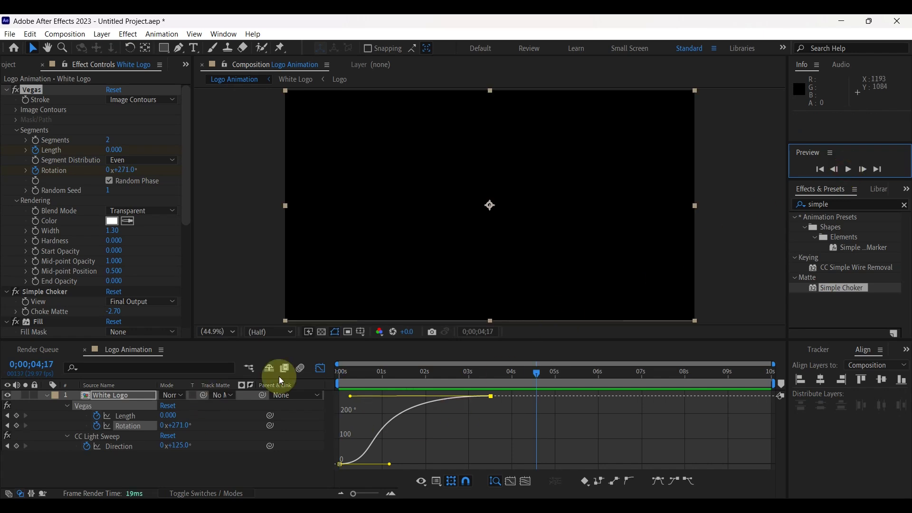
{"action": "key", "text": "u"}
{"action": "left_click", "coordinate": [134, 396]}
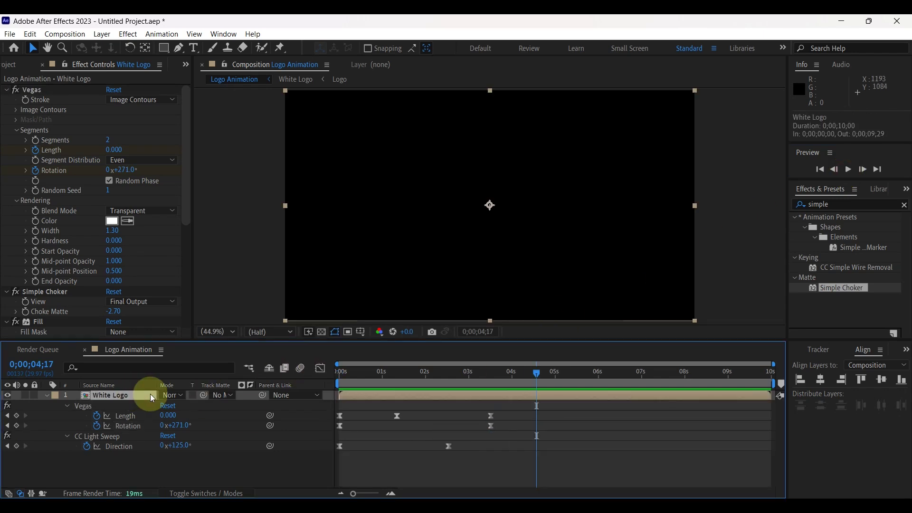
Step: At frame 0, duplicate White Logo and apply CC Radial Fast Blur (searched 'radial fas') to the copy
{"action": "key", "text": "u"}
{"action": "left_click_drag", "start_coordinate": [540, 376], "coordinate": [338, 373]}
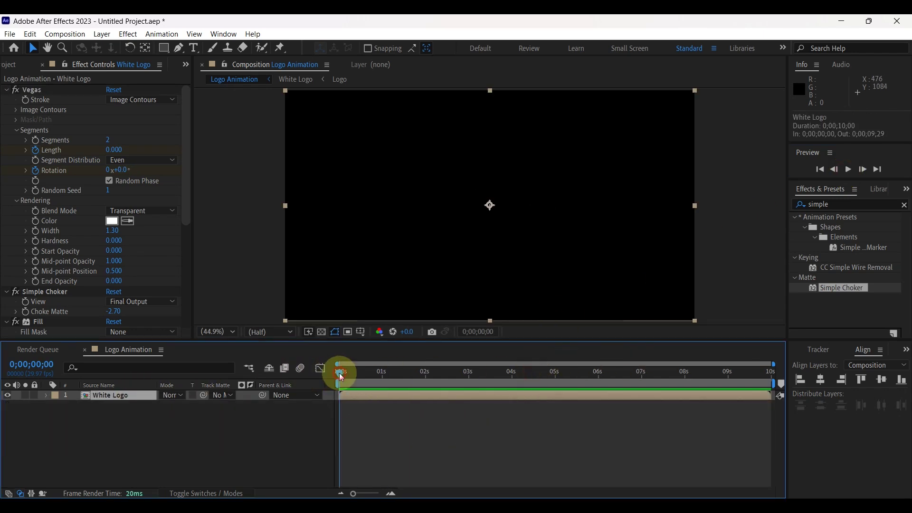
{"action": "key", "text": "ctrl+d"}
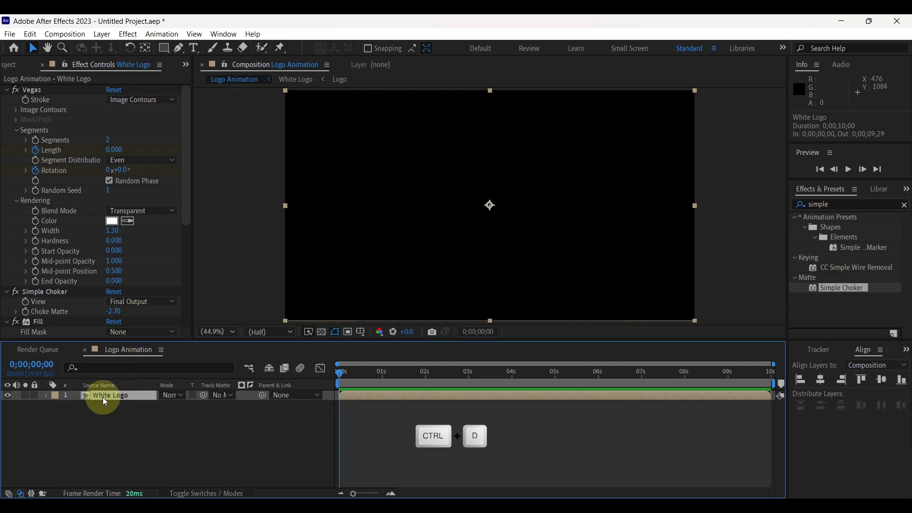
{"action": "left_click", "coordinate": [109, 406]}
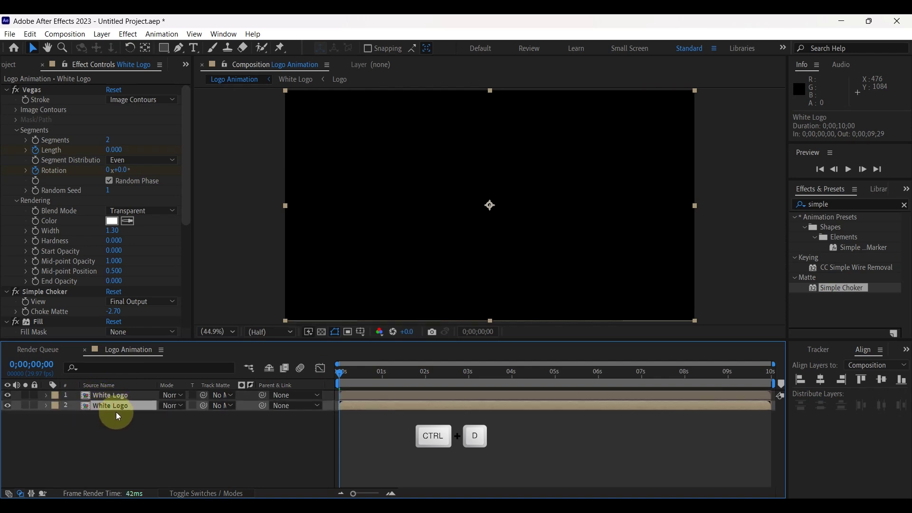
{"action": "left_click", "coordinate": [829, 205]}
{"action": "type", "text": "ra"}
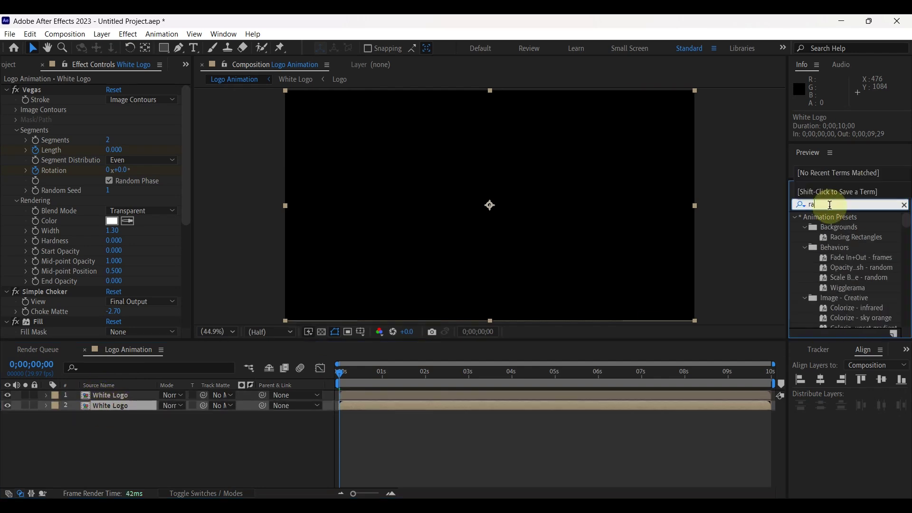
{"action": "type", "text": "dial fas"}
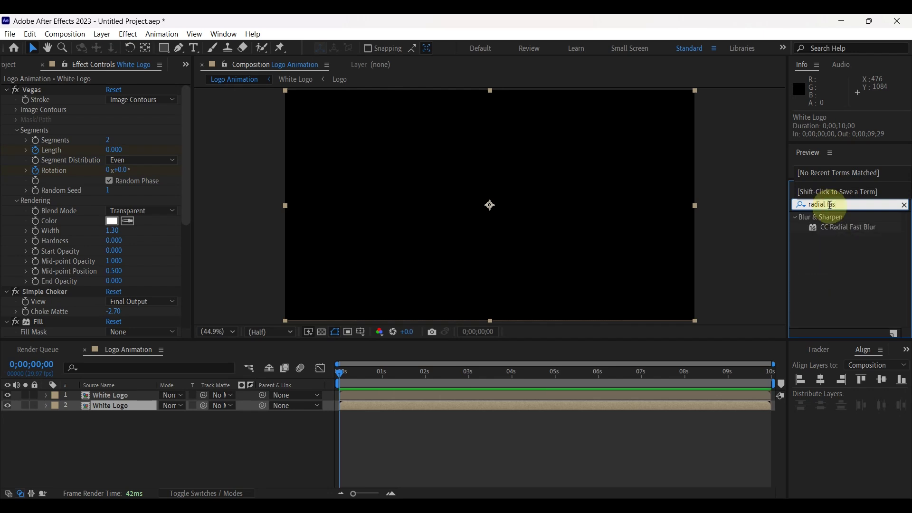
{"action": "left_click_drag", "start_coordinate": [858, 227], "coordinate": [125, 405]}
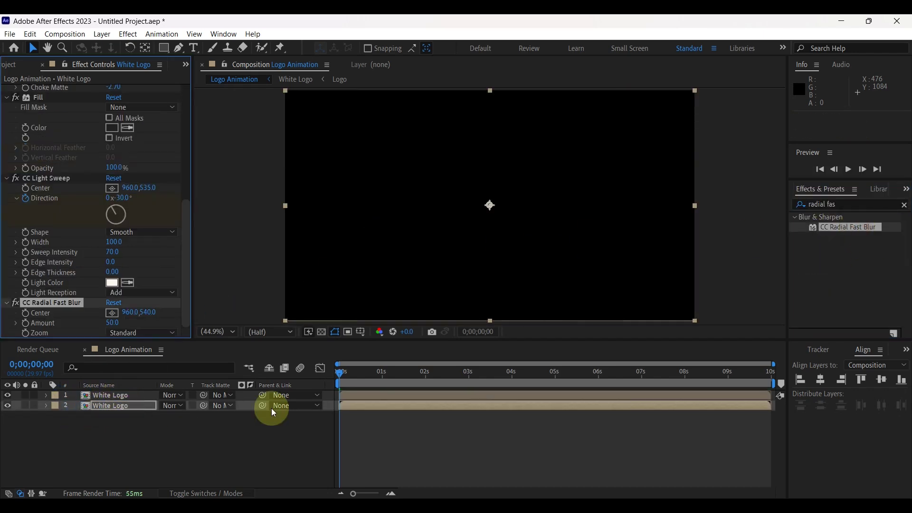
Step: Set the copy's CC Radial Fast Blur Amount to 97 and Zoom to Brightest
{"action": "left_click", "coordinate": [342, 374]}
{"action": "left_click_drag", "start_coordinate": [354, 376], "coordinate": [401, 379]}
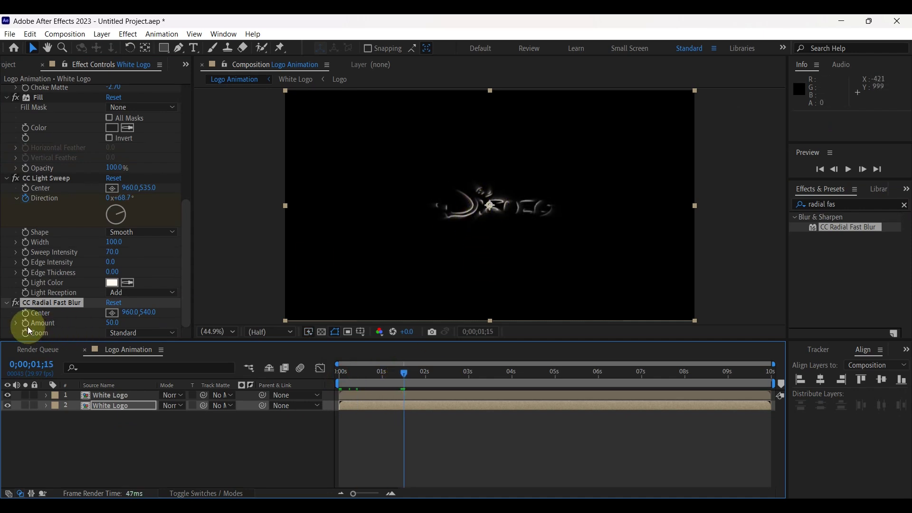
{"action": "left_click", "coordinate": [111, 323]}
{"action": "type", "text": "97"}
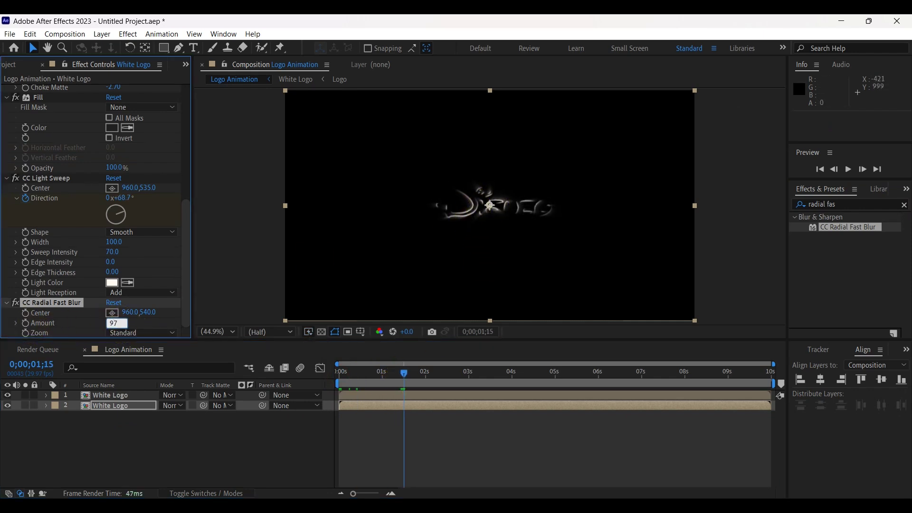
{"action": "key", "text": "Return"}
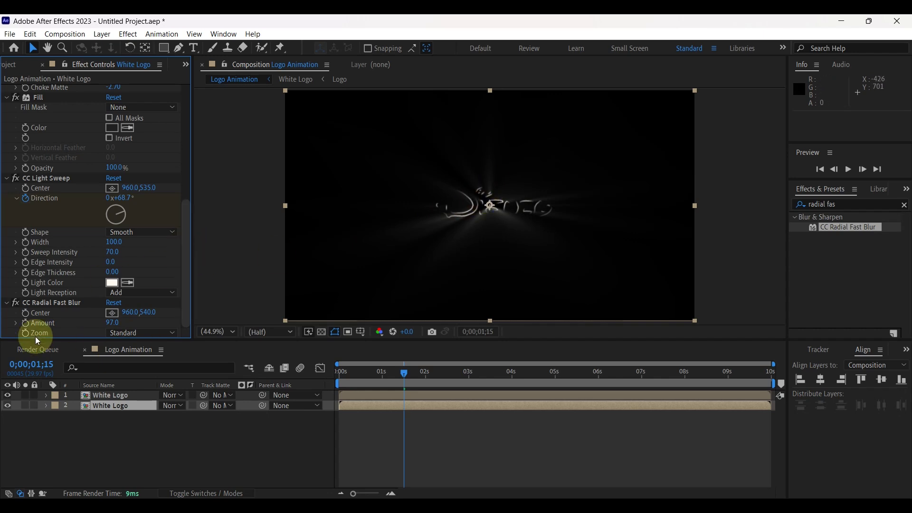
{"action": "left_click", "coordinate": [119, 335]}
{"action": "left_click", "coordinate": [134, 358]}
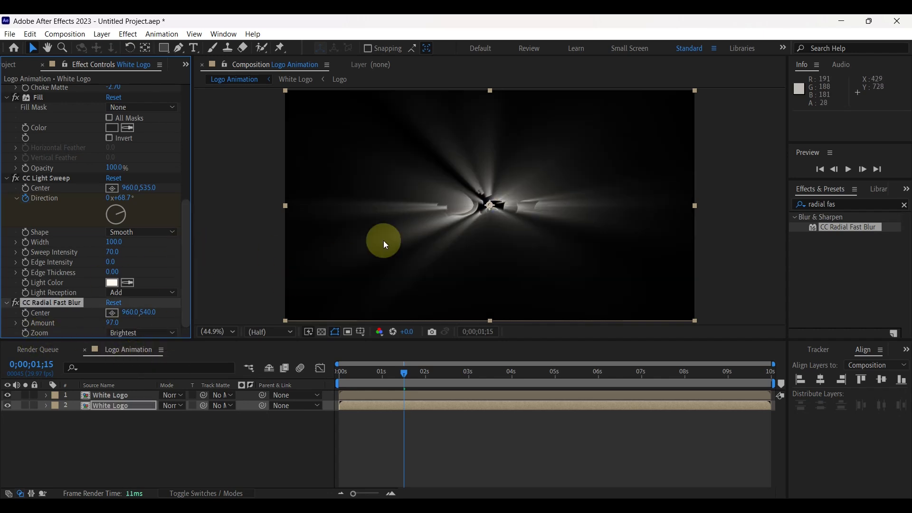
Step: Lower the blurred White Logo copy's Opacity to 50%
{"action": "left_click", "coordinate": [109, 407]}
{"action": "key", "text": "t"}
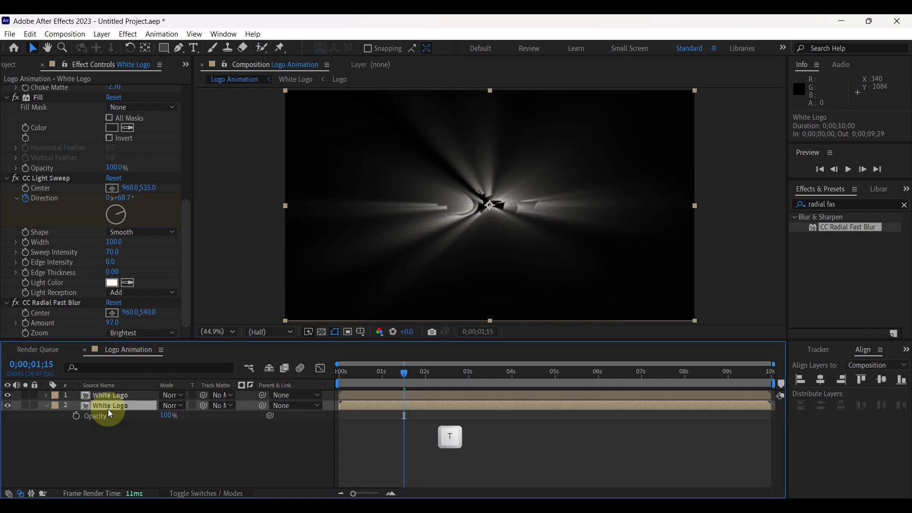
{"action": "left_click", "coordinate": [167, 416]}
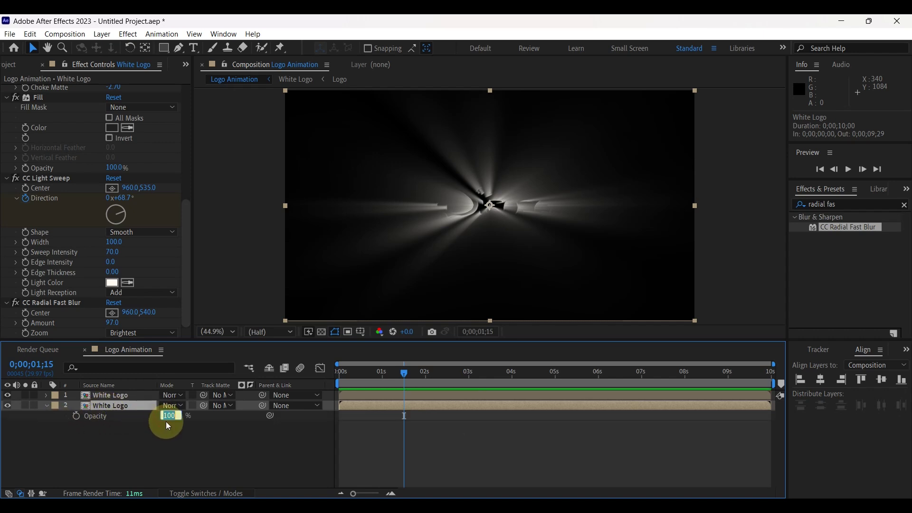
{"action": "type", "text": "50"}
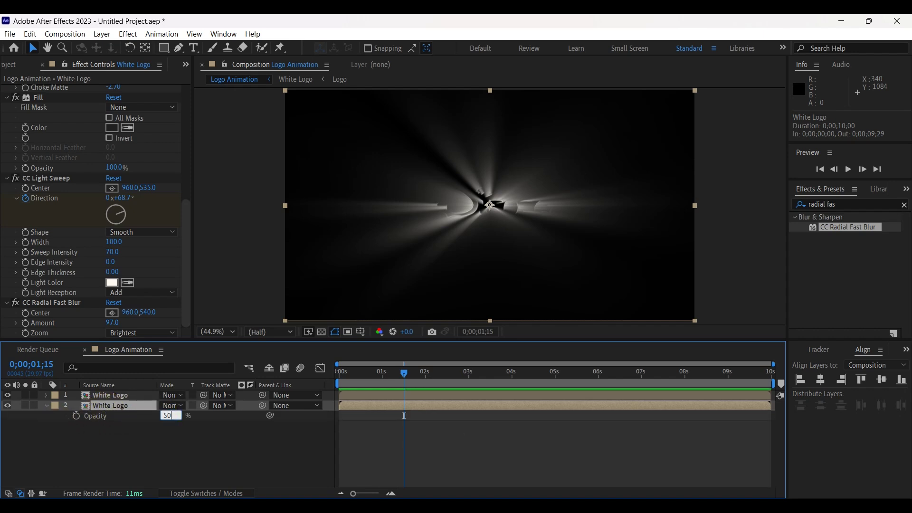
{"action": "left_click", "coordinate": [176, 437]}
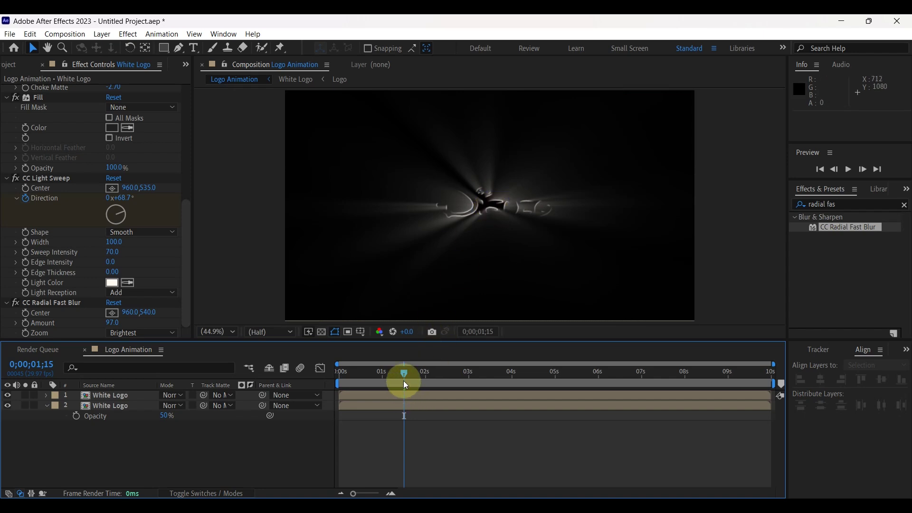
{"action": "left_click_drag", "start_coordinate": [406, 376], "coordinate": [344, 387]}
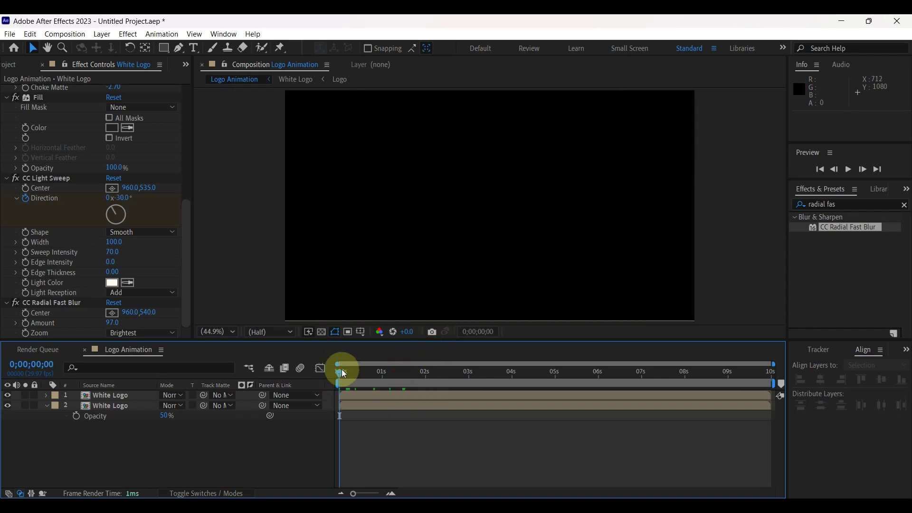
Step: Keyframe the blur Center left of the logo at frame 0 and right of it (about 1481.7,534.4) at 3;15
{"action": "left_click", "coordinate": [26, 318]}
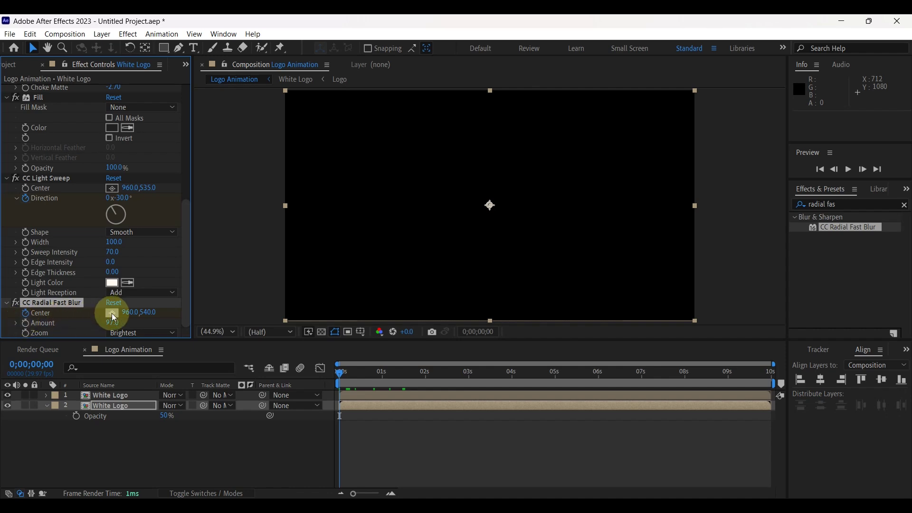
{"action": "left_click_drag", "start_coordinate": [112, 313], "coordinate": [375, 204]}
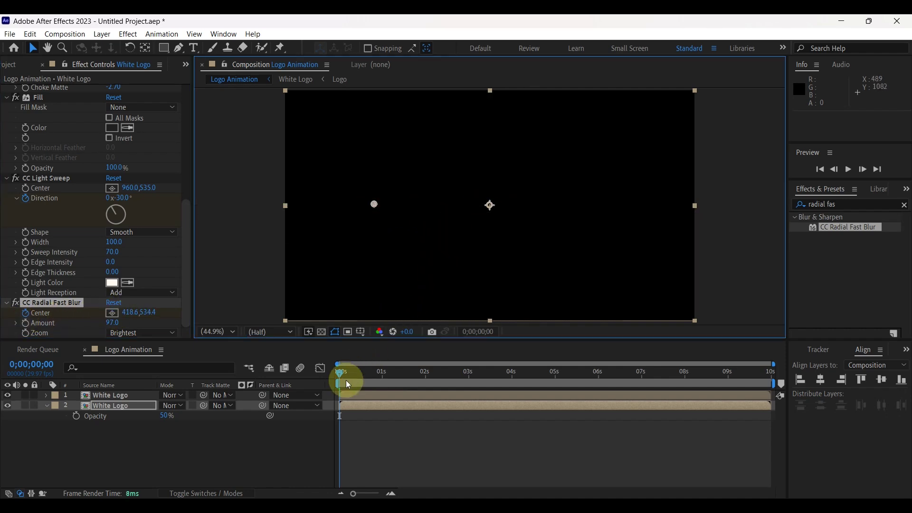
{"action": "left_click_drag", "start_coordinate": [343, 372], "coordinate": [490, 373]}
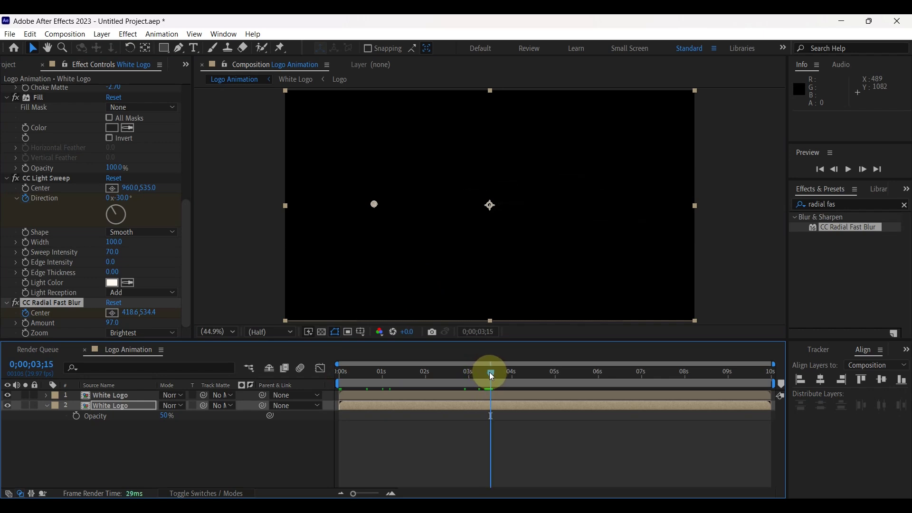
{"action": "left_click", "coordinate": [113, 313]}
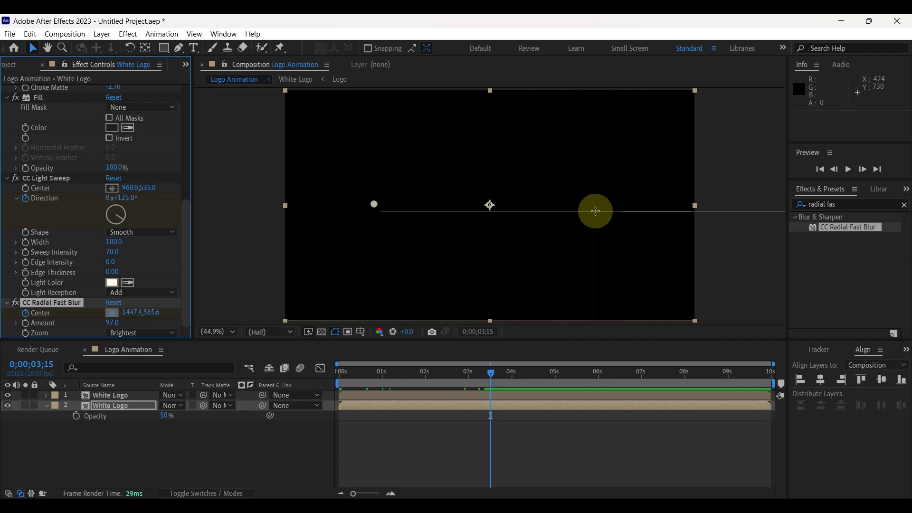
{"action": "left_click", "coordinate": [603, 205]}
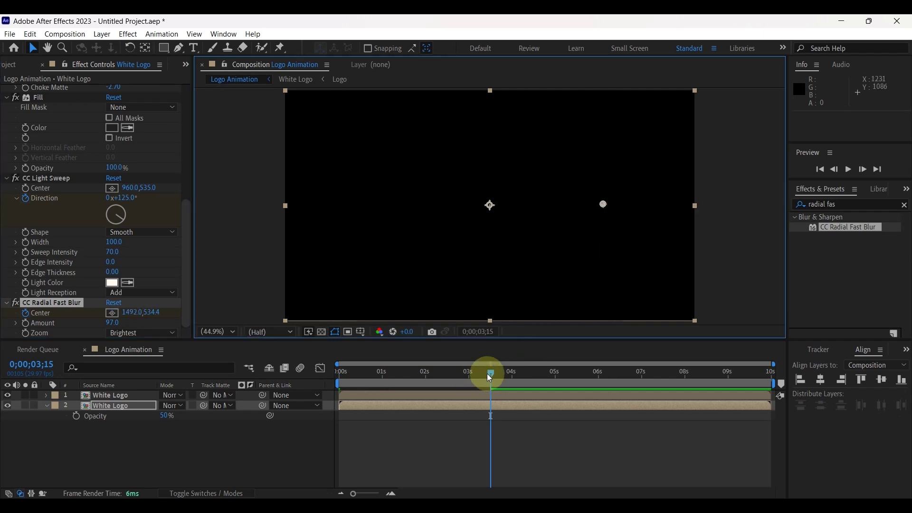
{"action": "left_click_drag", "start_coordinate": [489, 378], "coordinate": [299, 391]}
{"action": "left_click", "coordinate": [598, 244]}
Step: Create a 1920x1080 black solid named Background and move it below both White Logo layers
{"action": "left_click", "coordinate": [106, 401]}
{"action": "key", "text": "t"}
{"action": "right_click", "coordinate": [110, 435]}
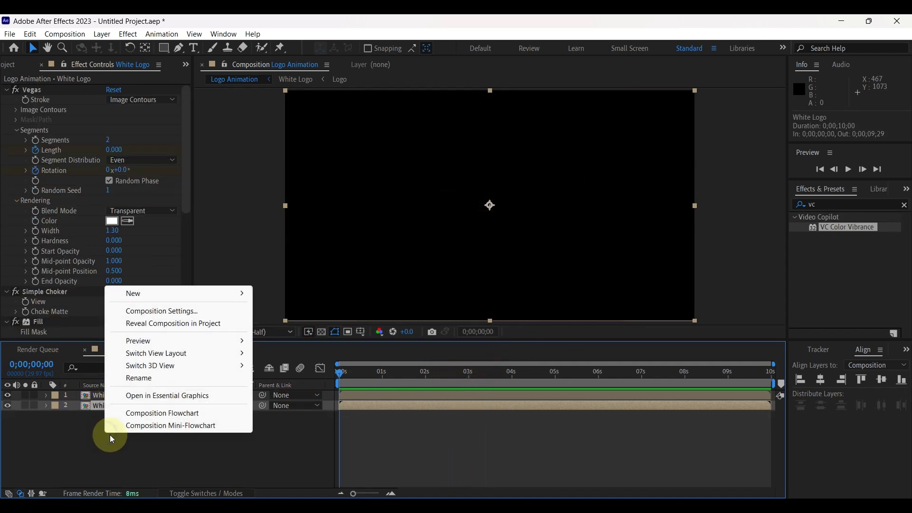
{"action": "mouse_move", "coordinate": [231, 293]}
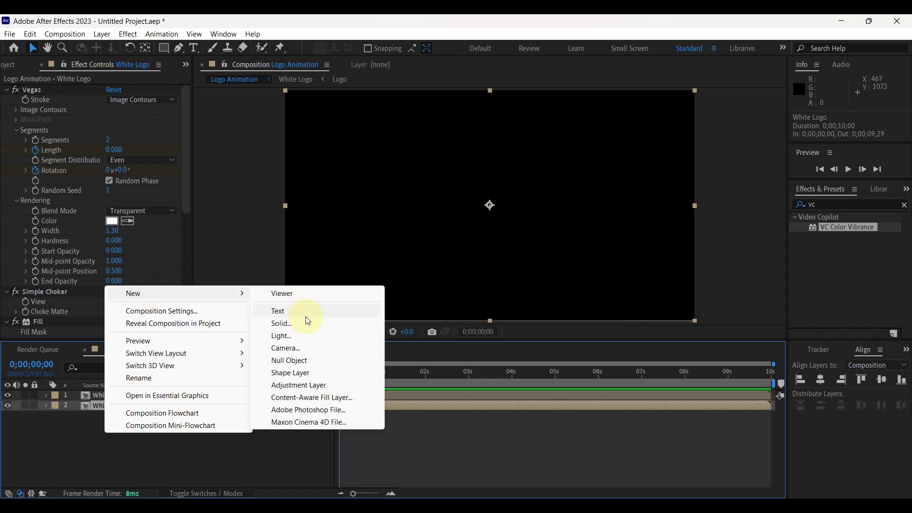
{"action": "left_click", "coordinate": [285, 323]}
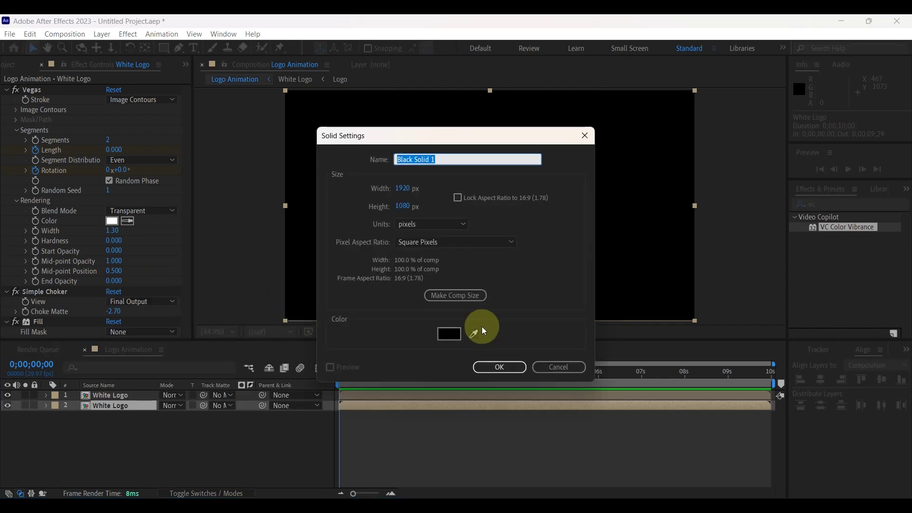
{"action": "type", "text": "Background"}
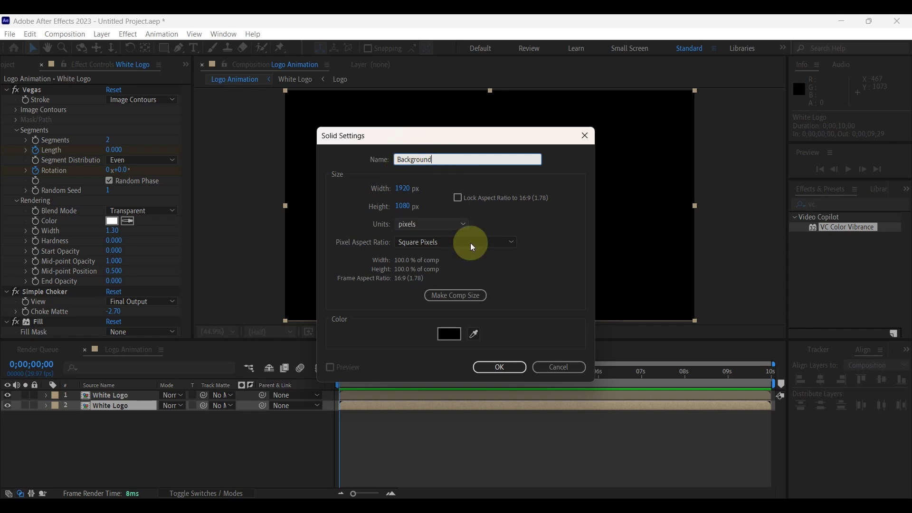
{"action": "left_click", "coordinate": [499, 367]}
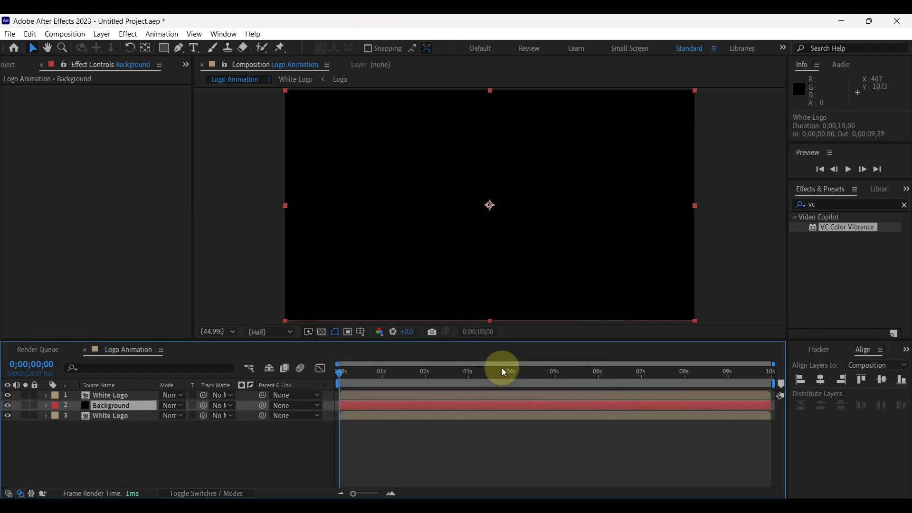
{"action": "left_click_drag", "start_coordinate": [103, 404], "coordinate": [111, 434]}
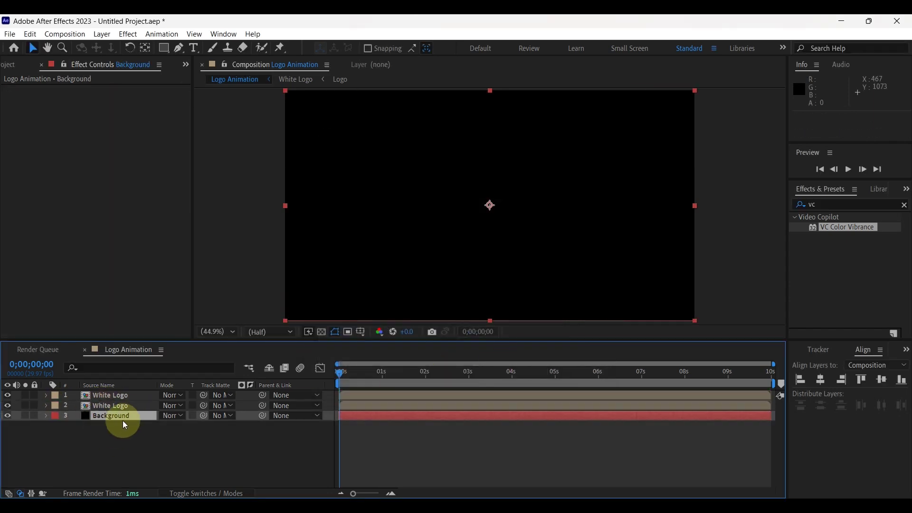
{"action": "left_click_drag", "start_coordinate": [343, 377], "coordinate": [420, 384]}
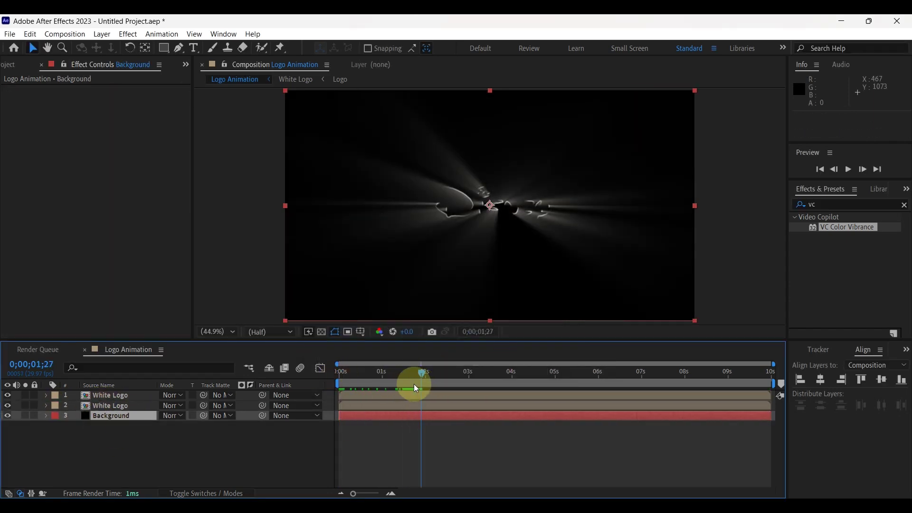
Step: Add a new adjustment layer and move it to the top of the layer stack
{"action": "right_click", "coordinate": [127, 447]}
{"action": "mouse_move", "coordinate": [204, 306]}
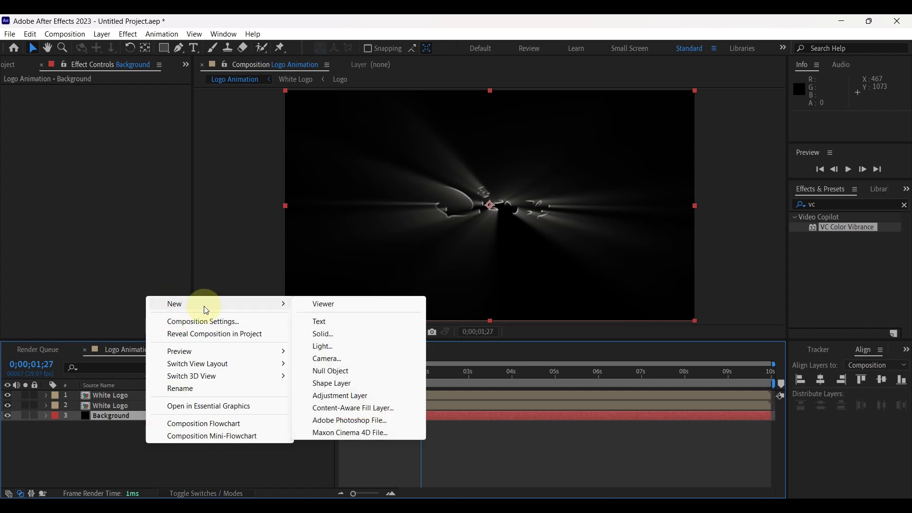
{"action": "left_click", "coordinate": [340, 395]}
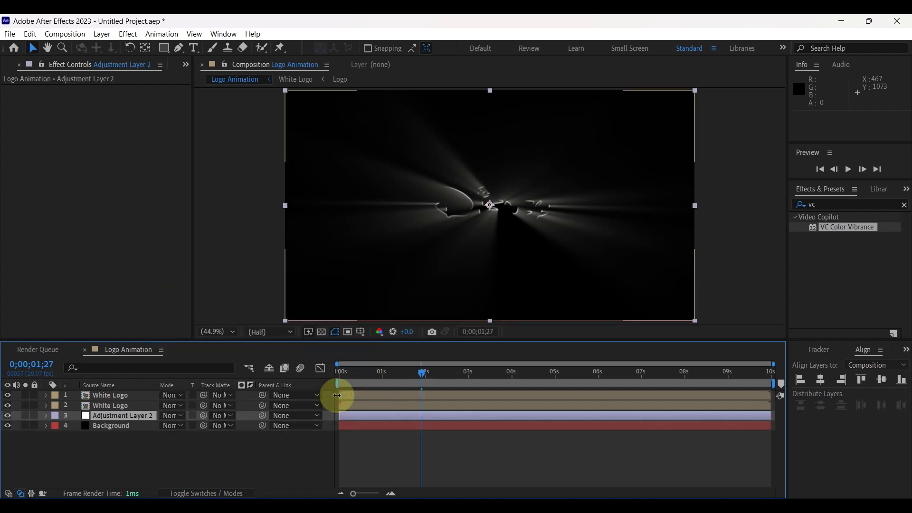
{"action": "left_click_drag", "start_coordinate": [138, 418], "coordinate": [145, 393]}
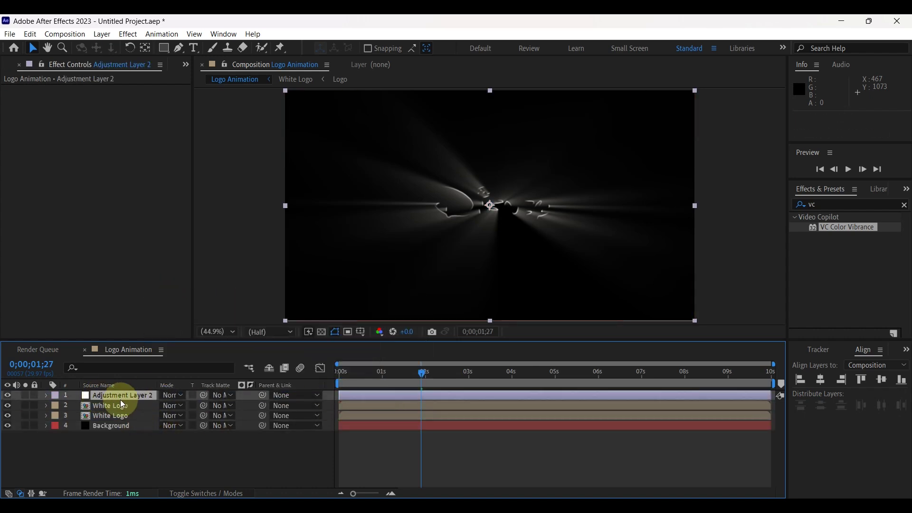
Step: Apply VC Color Vibrance (searched 'vc') to the adjustment layer, tinting the rays green
{"action": "left_click", "coordinate": [812, 205]}
{"action": "key", "text": "BackSpace"}
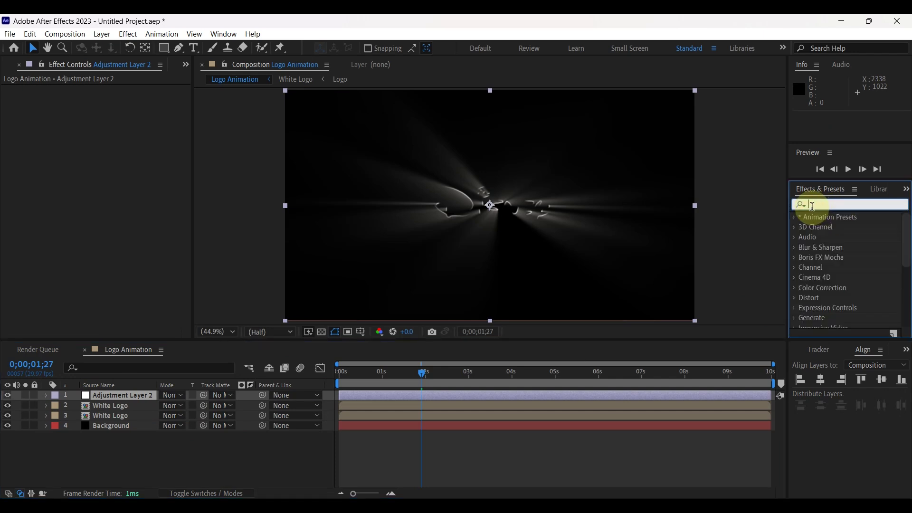
{"action": "left_click", "coordinate": [812, 205]}
{"action": "type", "text": "vc"}
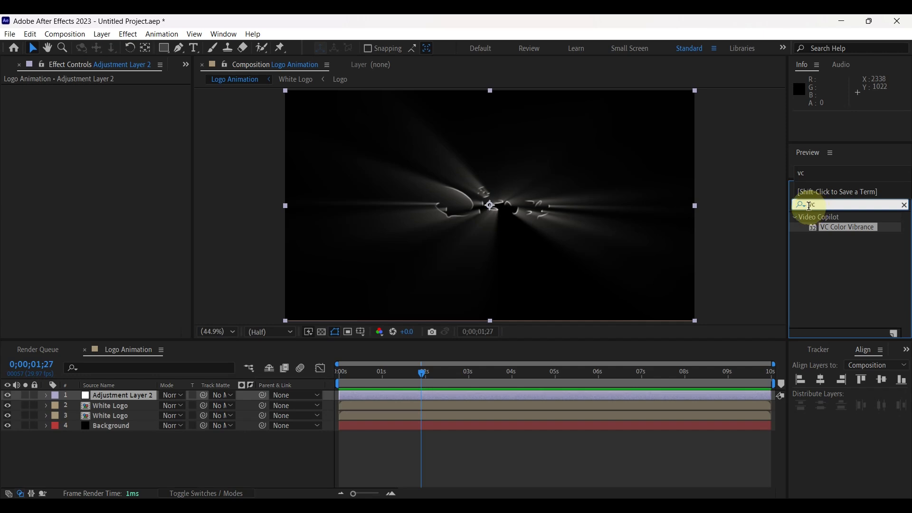
{"action": "left_click", "coordinate": [828, 236]}
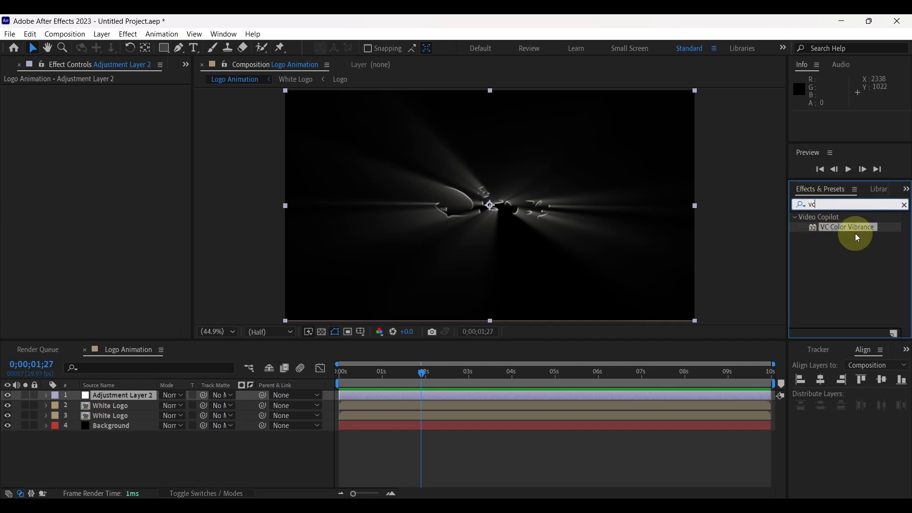
{"action": "left_click_drag", "start_coordinate": [851, 226], "coordinate": [108, 390]}
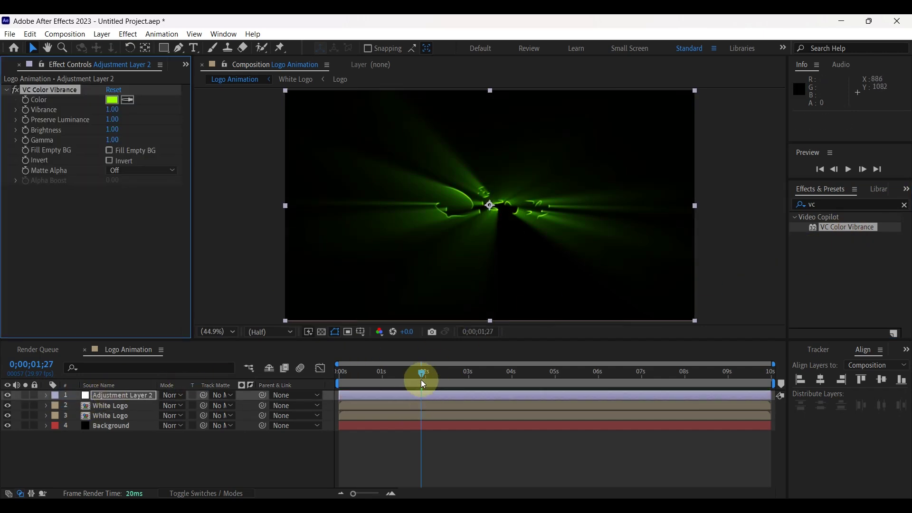
{"action": "mouse_move", "coordinate": [421, 373]}
{"action": "left_mouse_down"}
{"action": "mouse_move", "coordinate": [387, 372]}
{"action": "mouse_move", "coordinate": [410, 374]}
{"action": "left_mouse_up"}
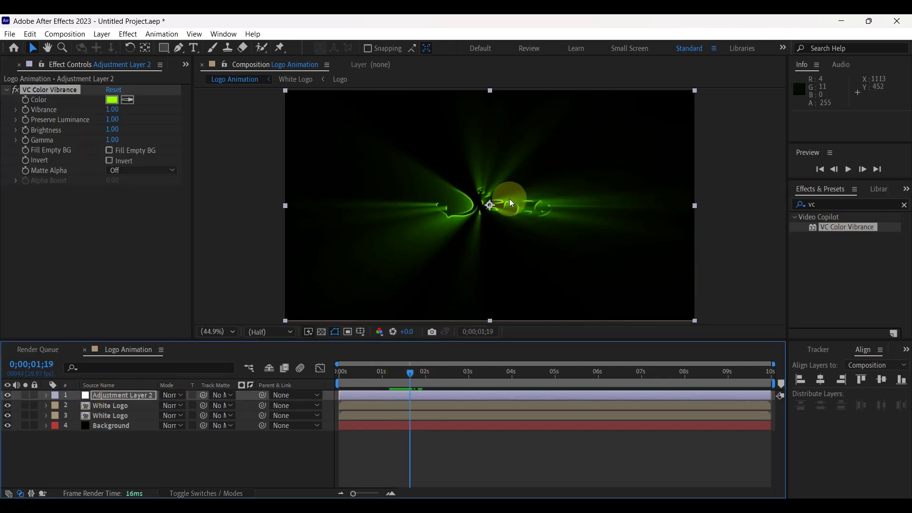
Step: Change the Color Vibrance tint colour to blue #00B7F7
{"action": "left_click", "coordinate": [114, 106]}
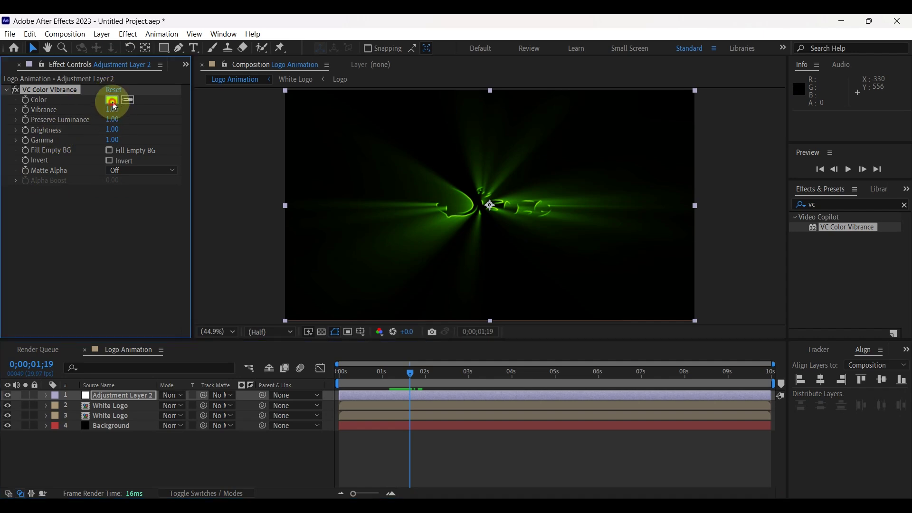
{"action": "left_click_drag", "start_coordinate": [454, 349], "coordinate": [451, 395]}
{"action": "left_click_drag", "start_coordinate": [427, 367], "coordinate": [443, 328]}
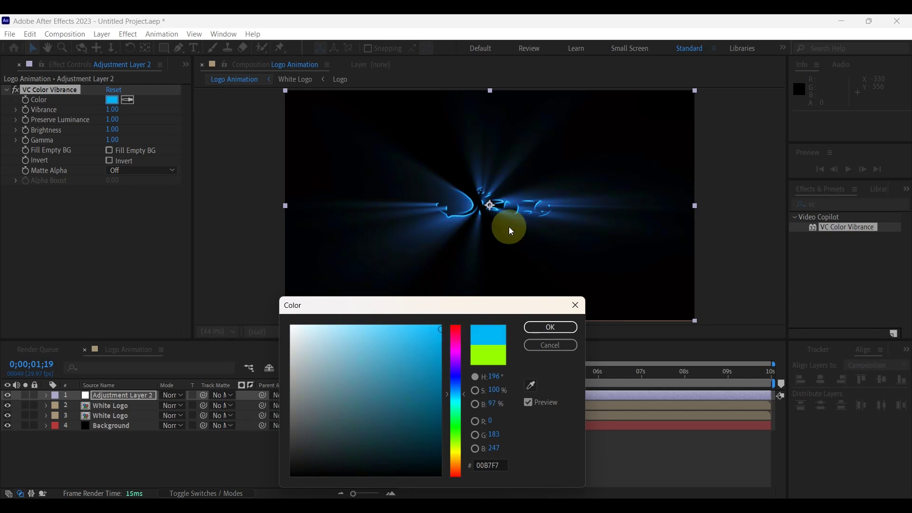
{"action": "left_click", "coordinate": [547, 332]}
Step: Preview the blue-tinted animation from the first frame and select Adjustment Layer 2
{"action": "left_click_drag", "start_coordinate": [411, 369], "coordinate": [352, 396]}
{"action": "left_click", "coordinate": [851, 169]}
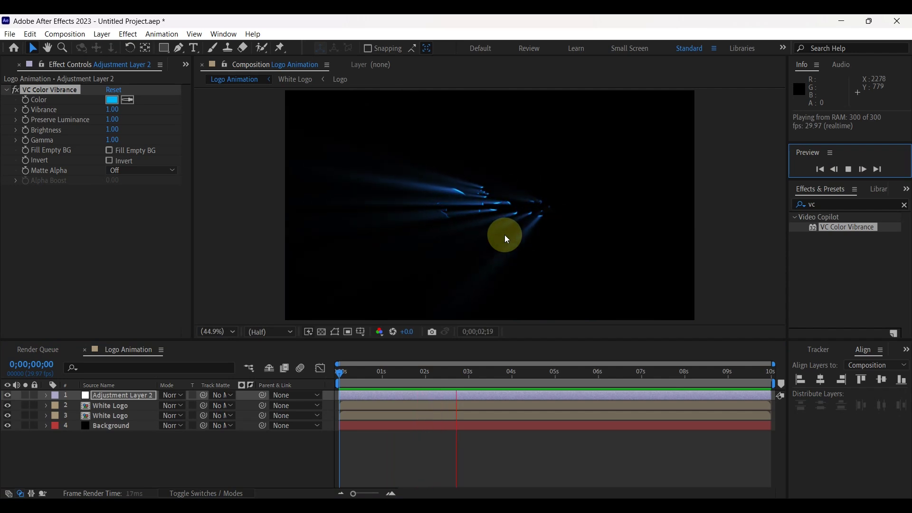
{"action": "left_click_drag", "start_coordinate": [466, 372], "coordinate": [413, 373]}
{"action": "left_click", "coordinate": [128, 395]}
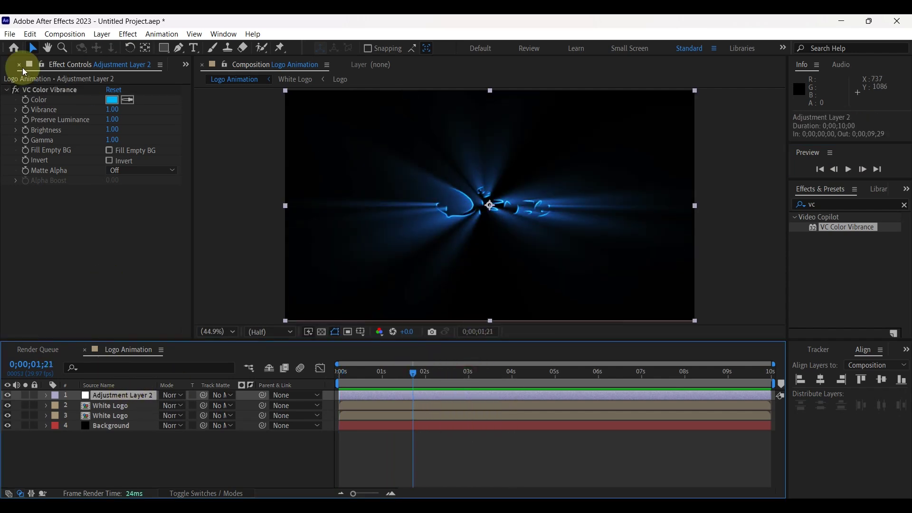
{"action": "left_click", "coordinate": [184, 62]}
Step: Create a Logo Reveal composition and place the White Logo and Logo comps in it
{"action": "left_click", "coordinate": [213, 79]}
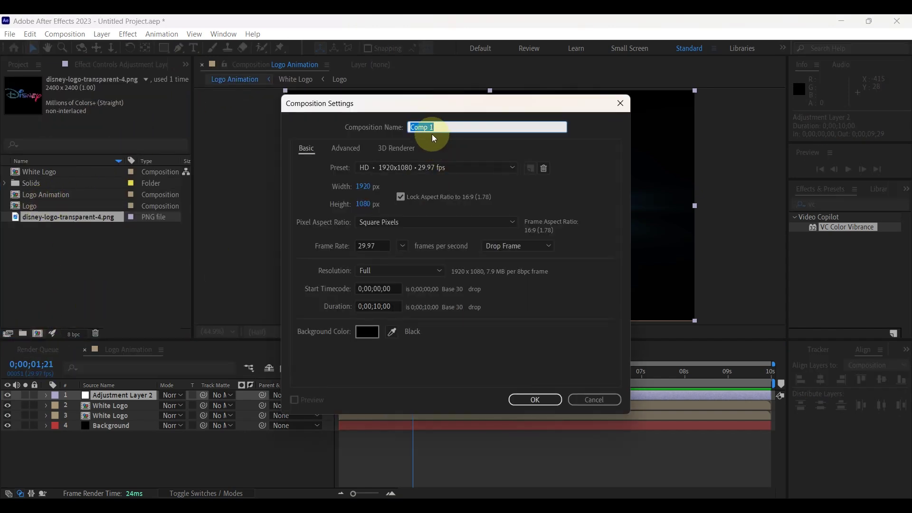
{"action": "type", "text": "Logo Reveal"}
{"action": "left_click", "coordinate": [534, 400]}
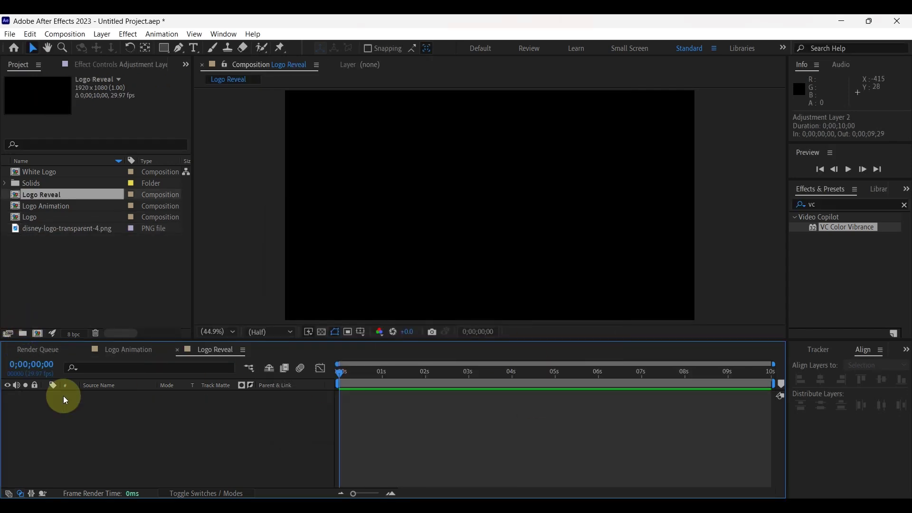
{"action": "left_click", "coordinate": [33, 216]}
{"action": "left_click", "coordinate": [52, 174]}
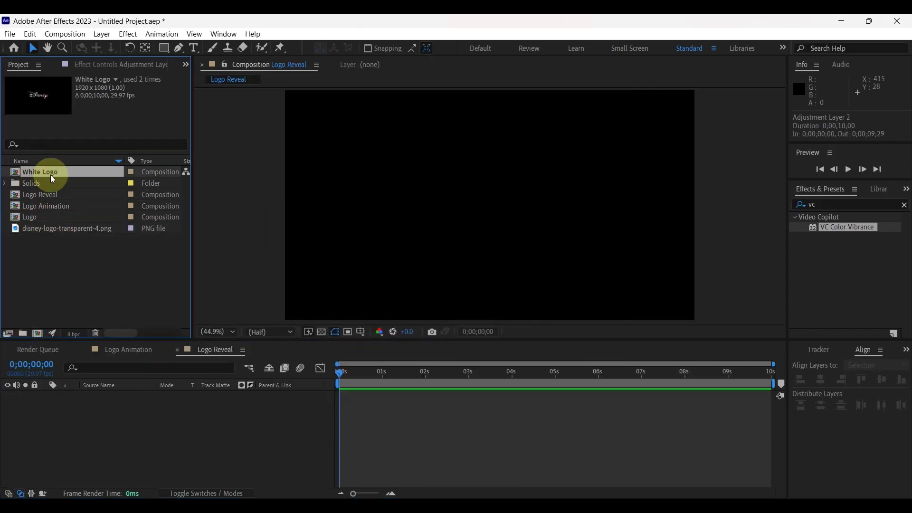
{"action": "left_click", "coordinate": [36, 219], "text": "ctrl"}
{"action": "left_click_drag", "start_coordinate": [35, 217], "coordinate": [73, 420]}
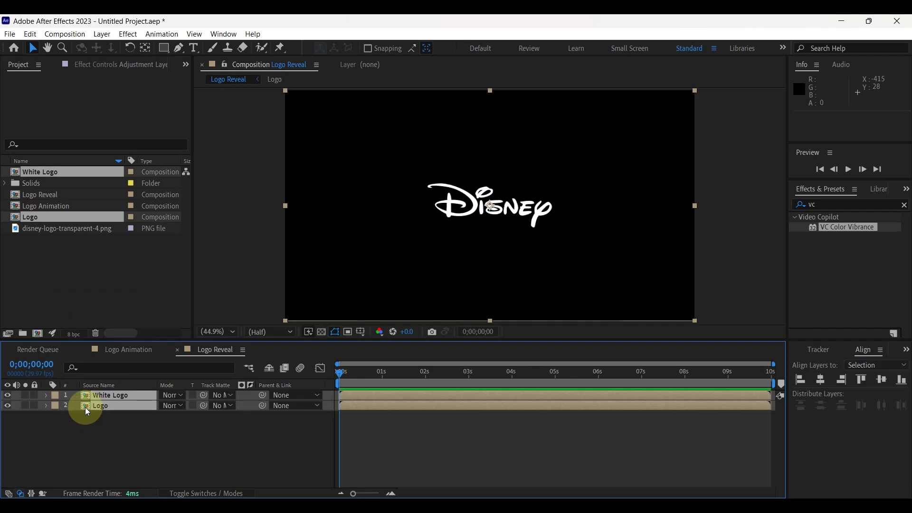
Step: Apply Linear Wipe (searched 'Linea') to the White Logo layer
{"action": "left_click", "coordinate": [811, 205]}
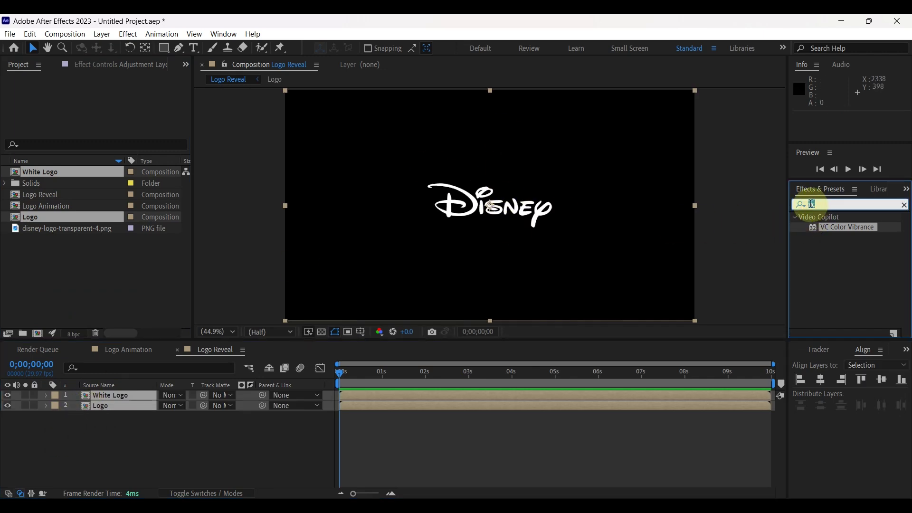
{"action": "type", "text": "Linea"}
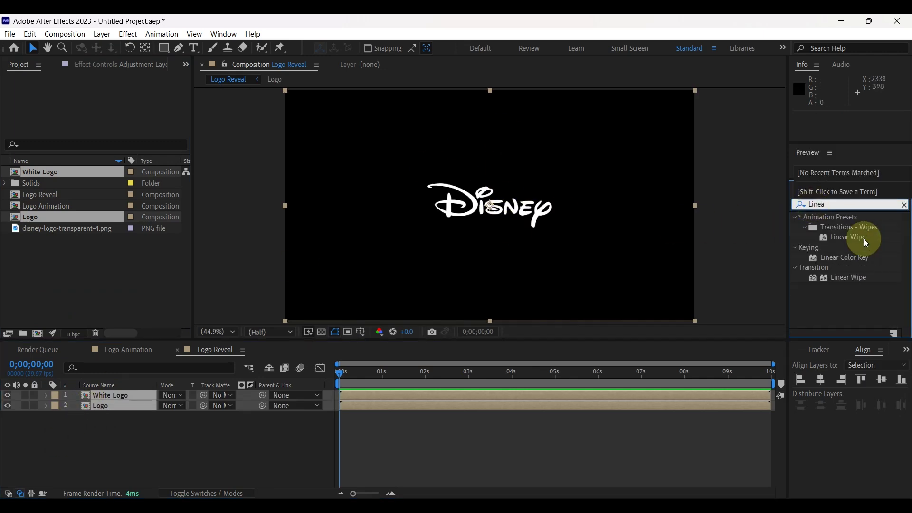
{"action": "left_click_drag", "start_coordinate": [866, 243], "coordinate": [110, 397]}
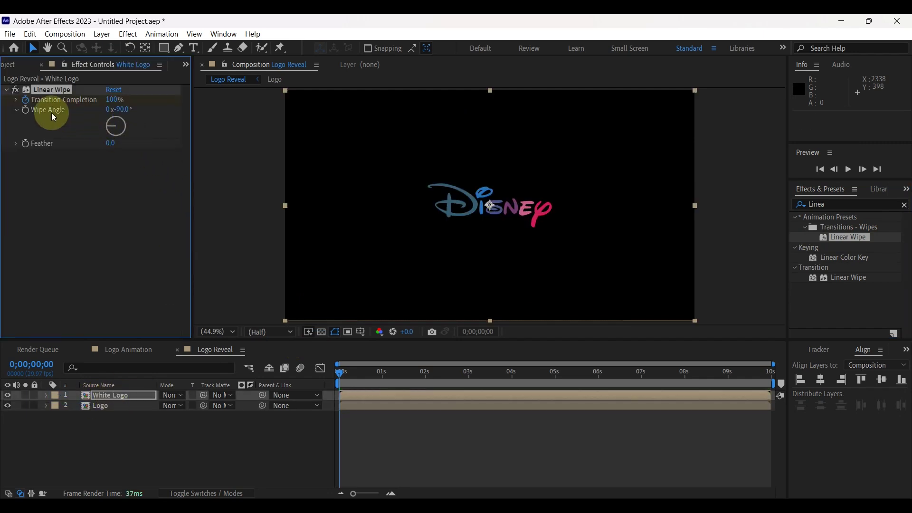
Step: Set Wipe Angle to 155° and keyframe Transition Completion at 29% at three seconds
{"action": "left_click", "coordinate": [129, 110]}
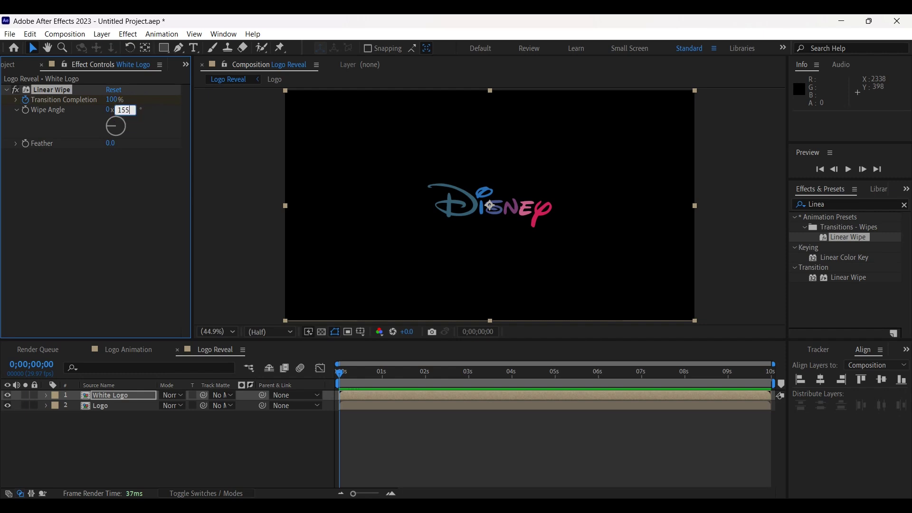
{"action": "type", "text": "155"}
{"action": "left_click", "coordinate": [152, 118]}
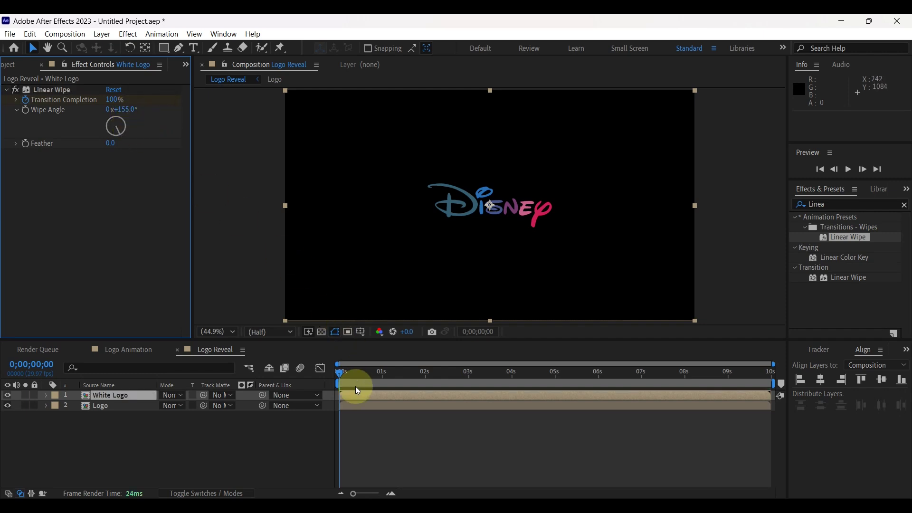
{"action": "left_click_drag", "start_coordinate": [337, 380], "coordinate": [467, 375]}
{"action": "left_click", "coordinate": [26, 91]}
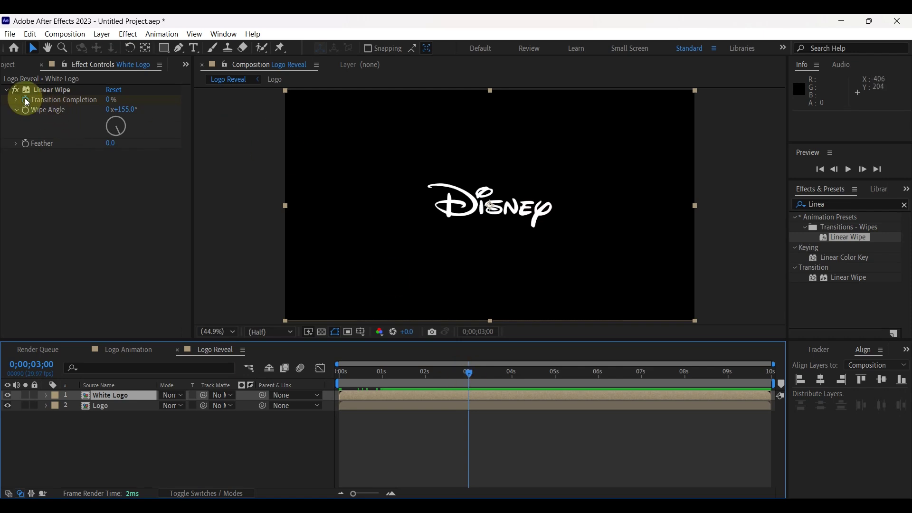
{"action": "left_click", "coordinate": [109, 104]}
{"action": "mouse_move", "coordinate": [108, 101]}
{"action": "left_mouse_down"}
{"action": "mouse_move", "coordinate": [152, 102]}
{"action": "mouse_move", "coordinate": [112, 107]}
{"action": "left_mouse_up"}
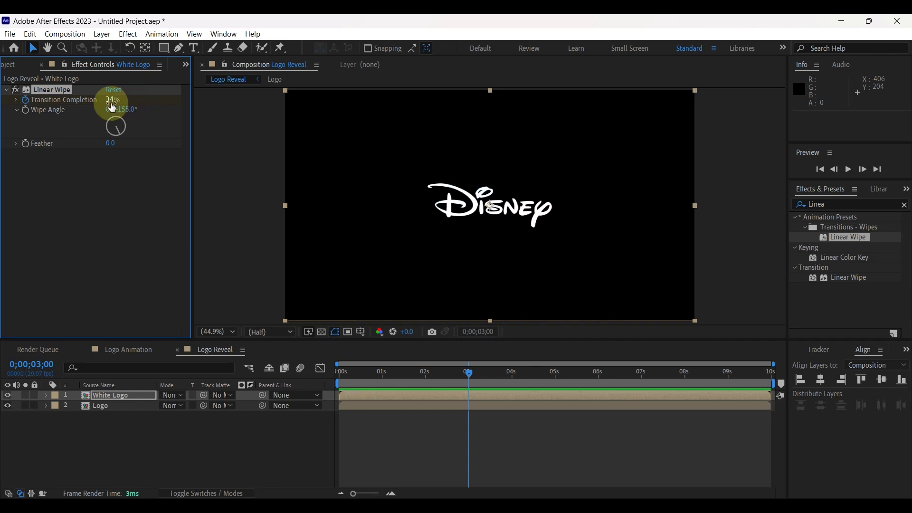
{"action": "left_click", "coordinate": [112, 104]}
{"action": "type", "text": "29"}
{"action": "key", "text": "Return"}
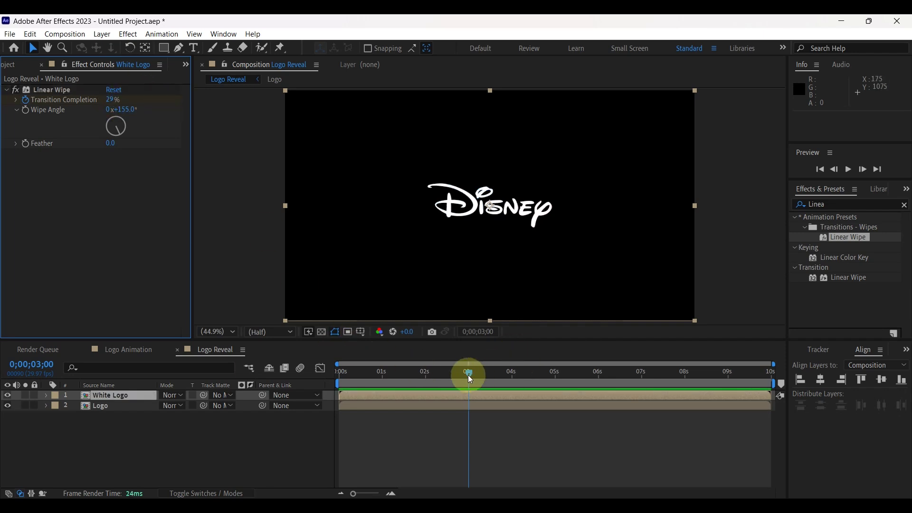
Step: Keyframe Transition Completion at 65% at the five-second mark
{"action": "left_click_drag", "start_coordinate": [468, 374], "coordinate": [554, 373]}
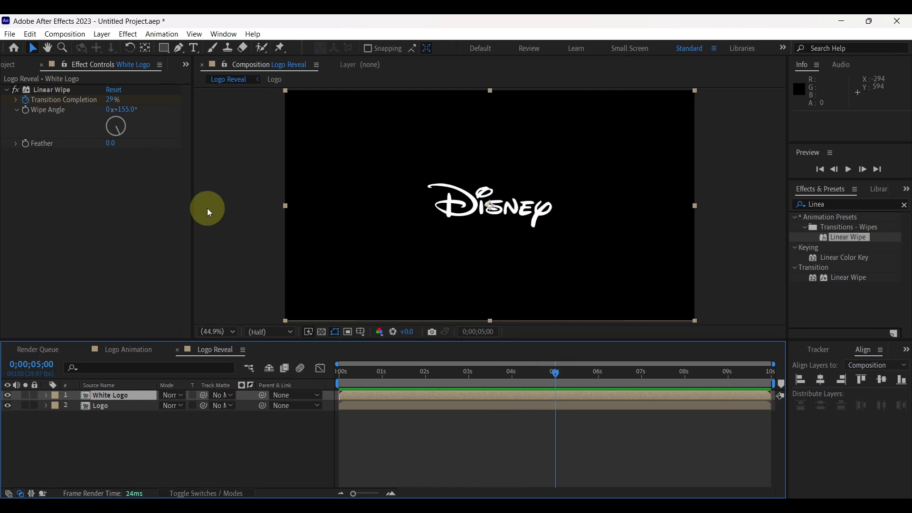
{"action": "left_click_drag", "start_coordinate": [114, 100], "coordinate": [135, 109]}
{"action": "left_click", "coordinate": [113, 100]}
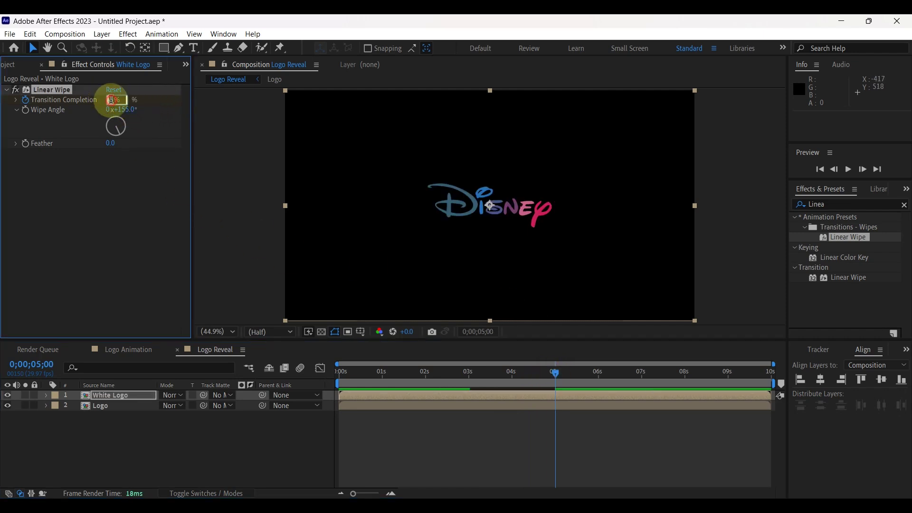
{"action": "type", "text": "65"}
{"action": "key", "text": "Return"}
Step: Set the Linear Wipe Feather to 100 and return to the Logo Animation composition
{"action": "left_click_drag", "start_coordinate": [554, 372], "coordinate": [511, 376]}
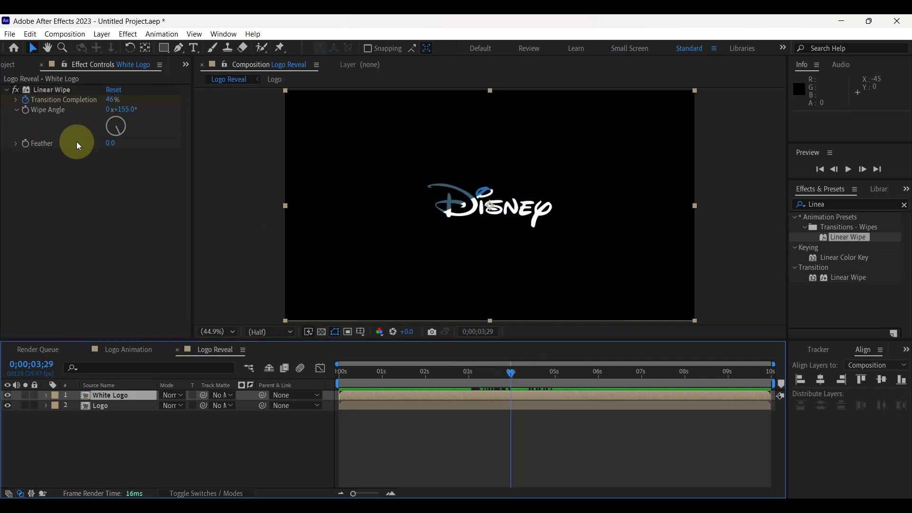
{"action": "left_click", "coordinate": [111, 143]}
{"action": "type", "text": "100"}
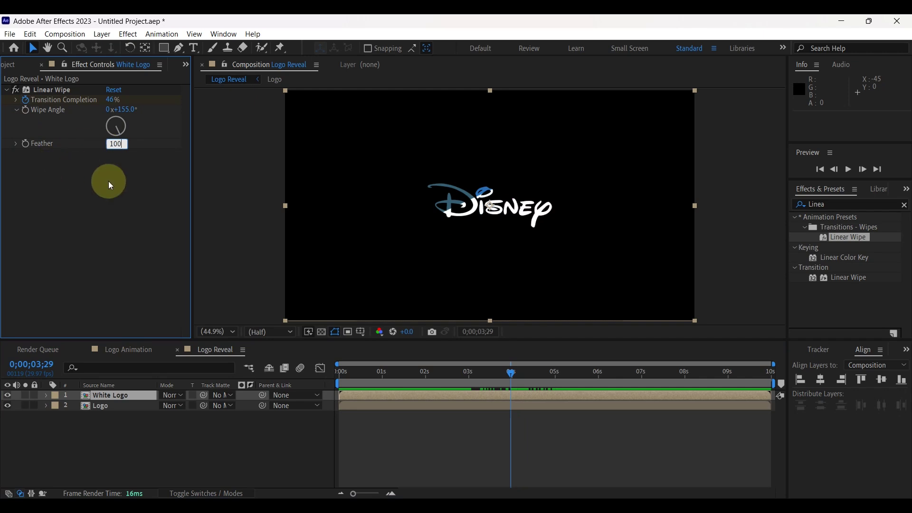
{"action": "key", "text": "Return"}
{"action": "left_click_drag", "start_coordinate": [511, 372], "coordinate": [404, 385]}
{"action": "key", "text": "period"}
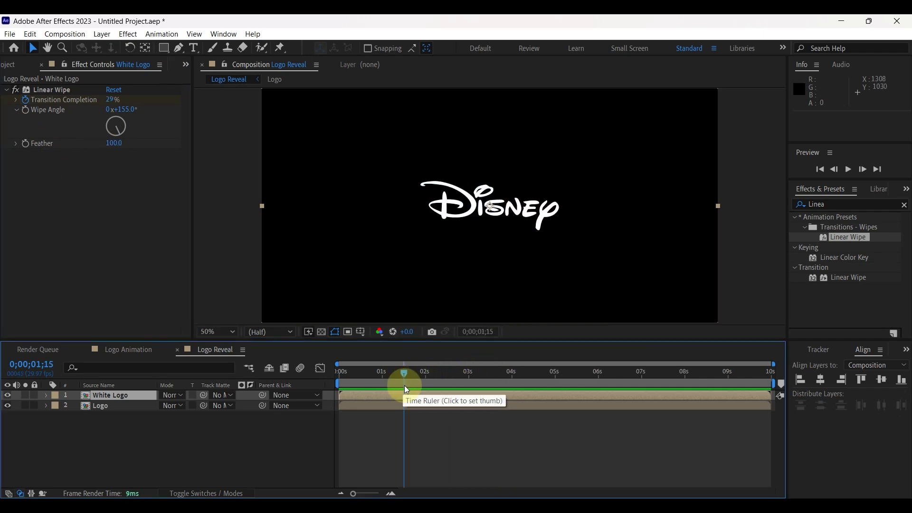
{"action": "left_click", "coordinate": [119, 351]}
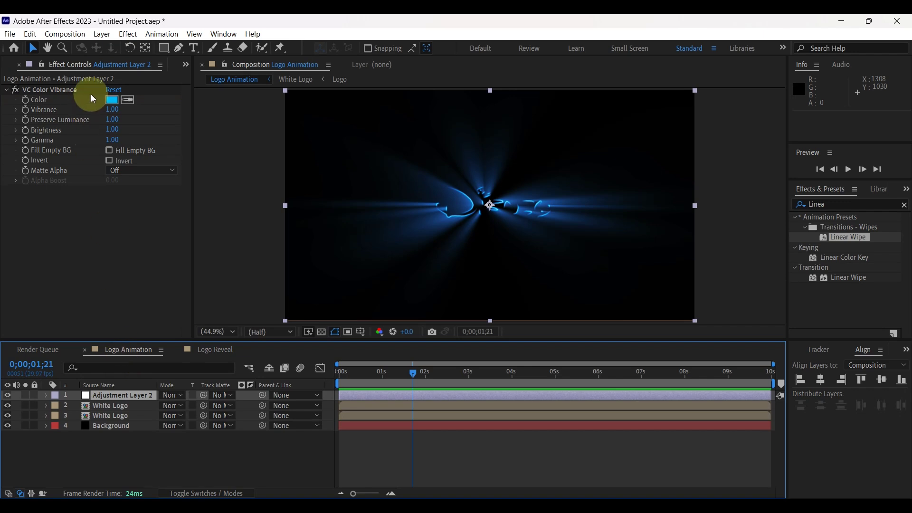
Step: Add the Logo Reveal comp as a layer in Logo Animation and apply Linear Wipe to it
{"action": "left_click", "coordinate": [185, 65]}
{"action": "left_click", "coordinate": [204, 80]}
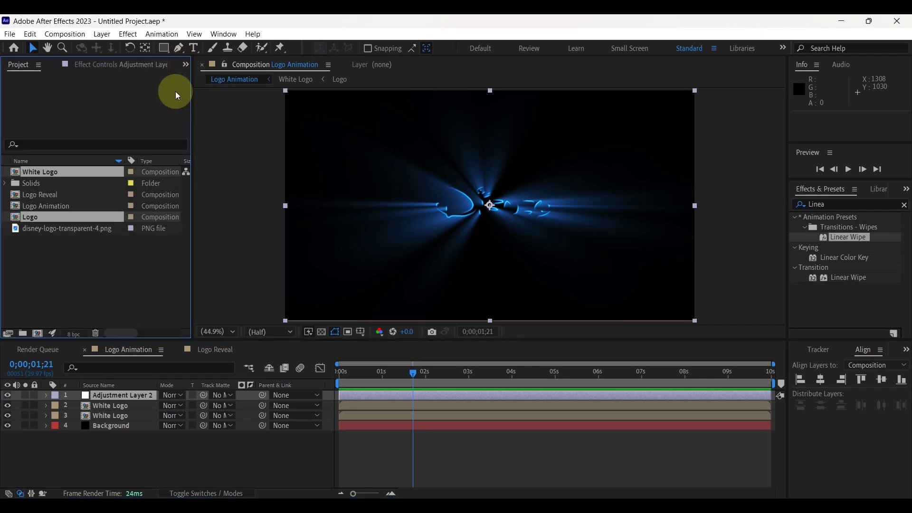
{"action": "left_click", "coordinate": [38, 195]}
{"action": "left_click_drag", "start_coordinate": [36, 195], "coordinate": [99, 404]}
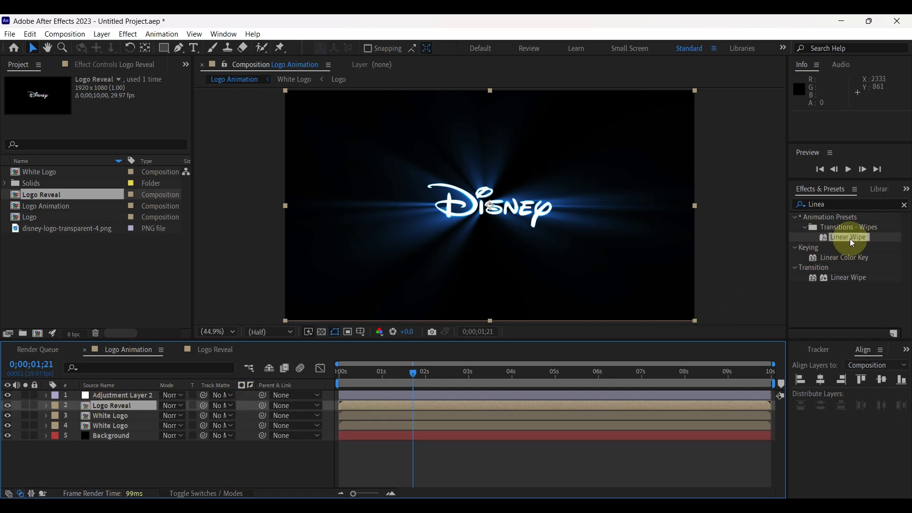
{"action": "left_click_drag", "start_coordinate": [850, 239], "coordinate": [132, 403]}
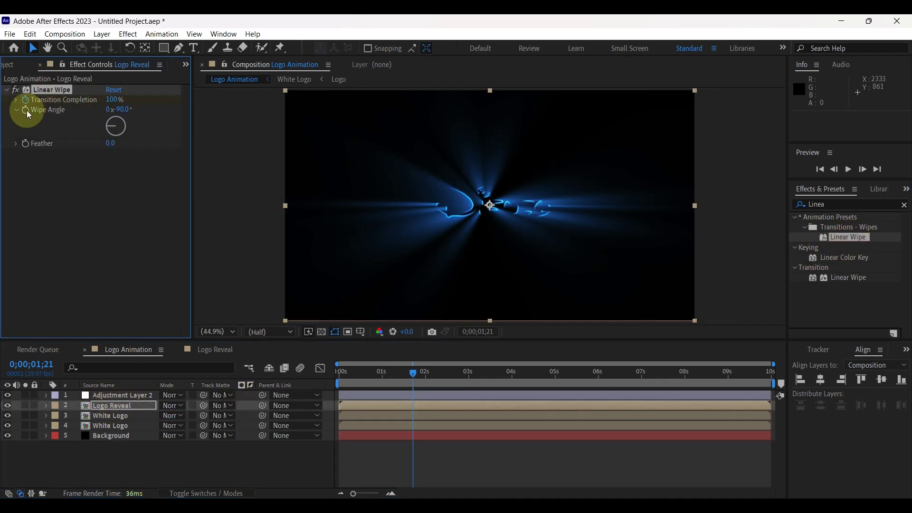
Step: Keyframe Transition Completion at 66% at 0;00;01;15
{"action": "left_click_drag", "start_coordinate": [412, 372], "coordinate": [405, 374]}
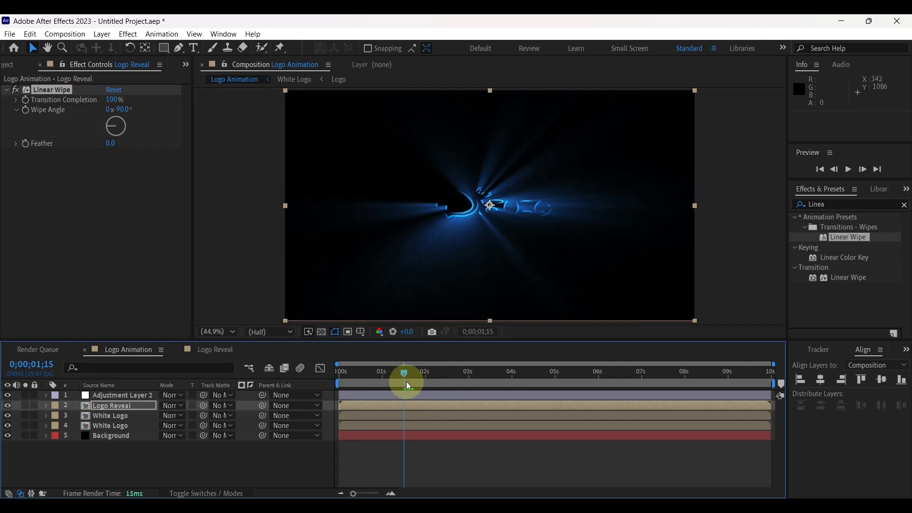
{"action": "mouse_move", "coordinate": [110, 99]}
{"action": "left_mouse_down"}
{"action": "mouse_move", "coordinate": [60, 101]}
{"action": "mouse_move", "coordinate": [96, 106]}
{"action": "left_mouse_up"}
{"action": "left_click", "coordinate": [111, 99]}
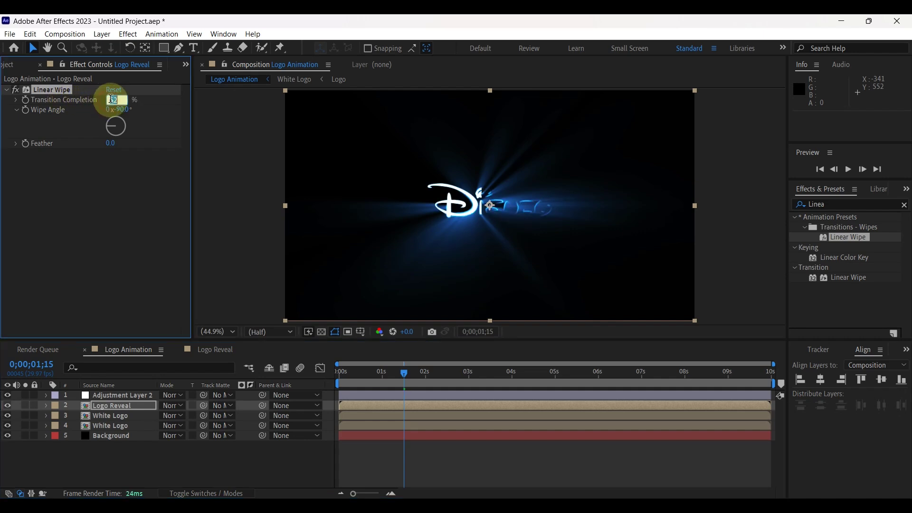
{"action": "type", "text": "65"}
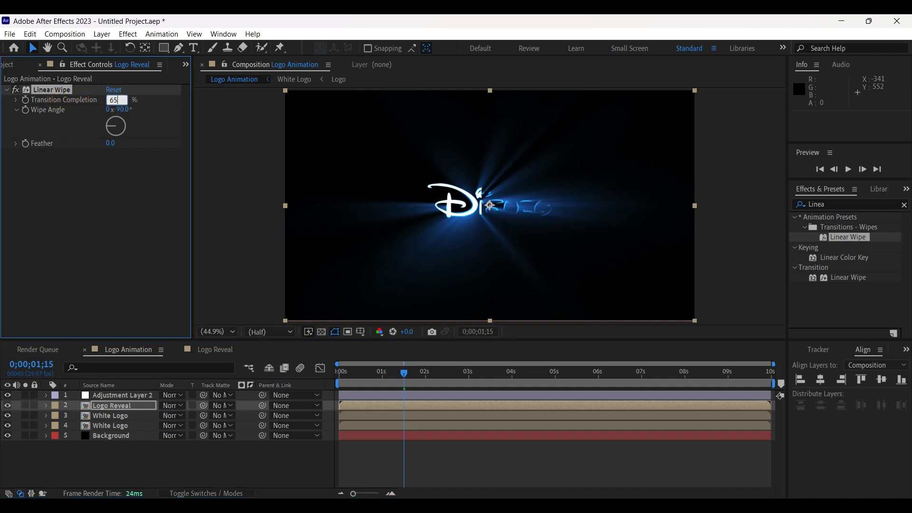
{"action": "left_click", "coordinate": [153, 95]}
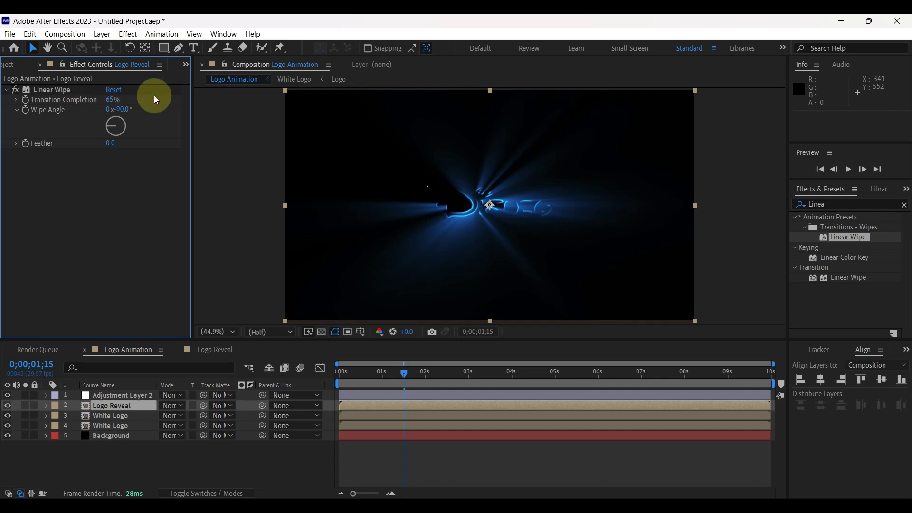
{"action": "left_click", "coordinate": [114, 100]}
{"action": "key", "text": "Up"}
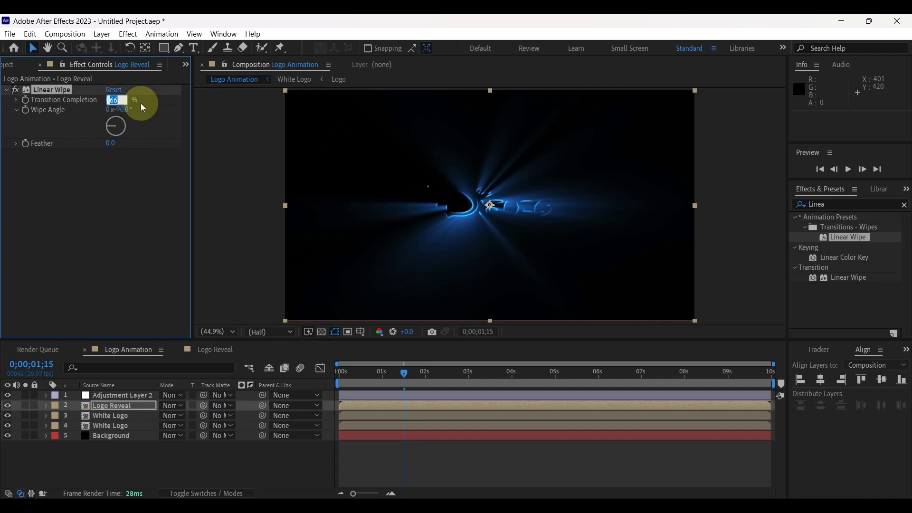
{"action": "left_click", "coordinate": [95, 93]}
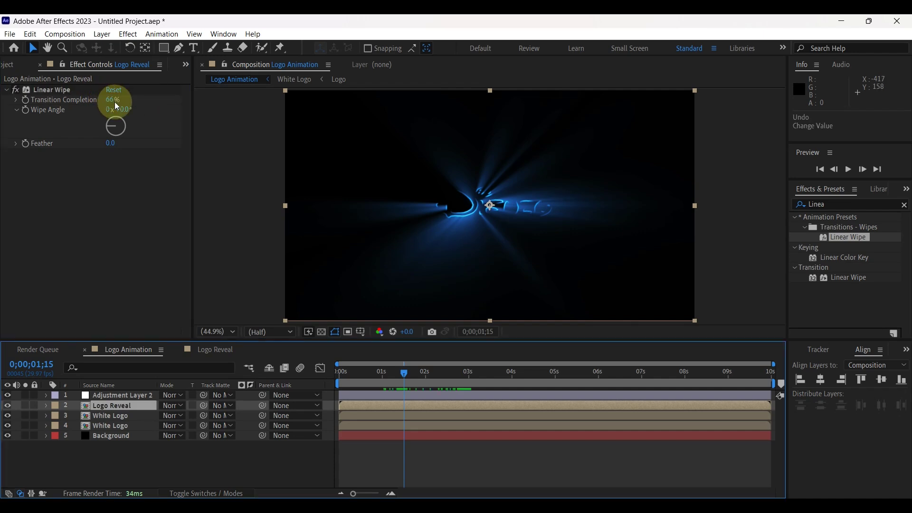
{"action": "left_click", "coordinate": [29, 100]}
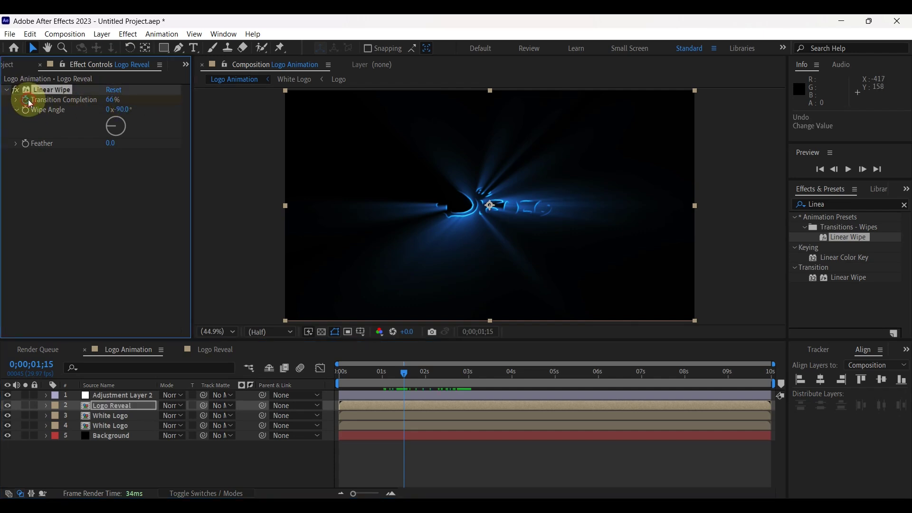
{"action": "left_click", "coordinate": [426, 367]}
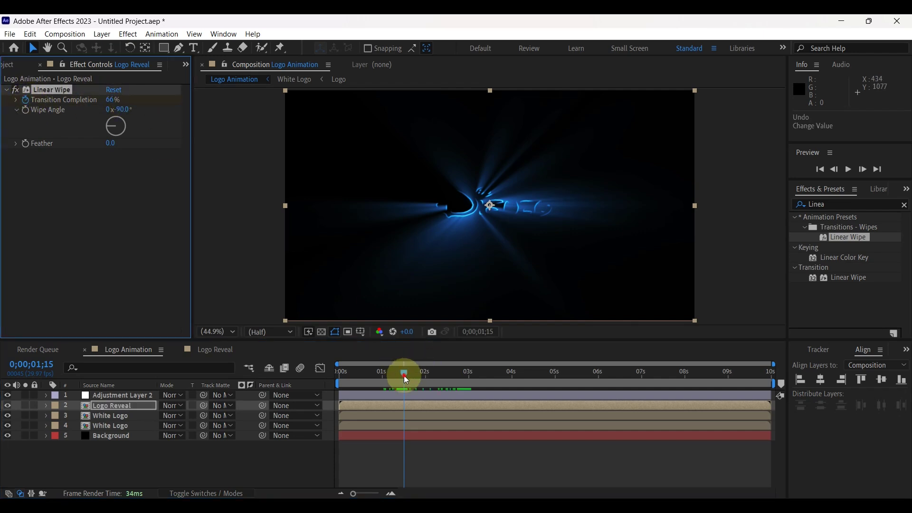
Step: Keyframe Transition Completion at 29% at 0;00;03;00
{"action": "left_click_drag", "start_coordinate": [405, 378], "coordinate": [469, 379]}
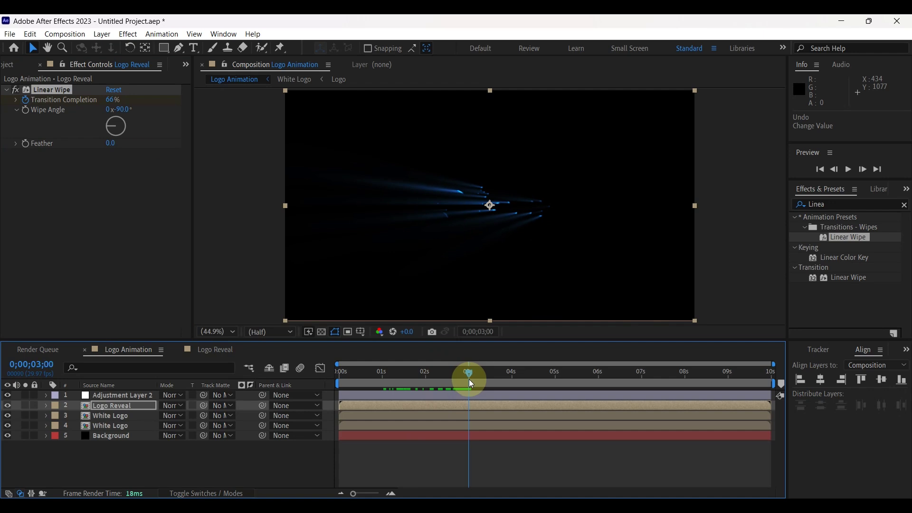
{"action": "left_click_drag", "start_coordinate": [106, 104], "coordinate": [88, 100]}
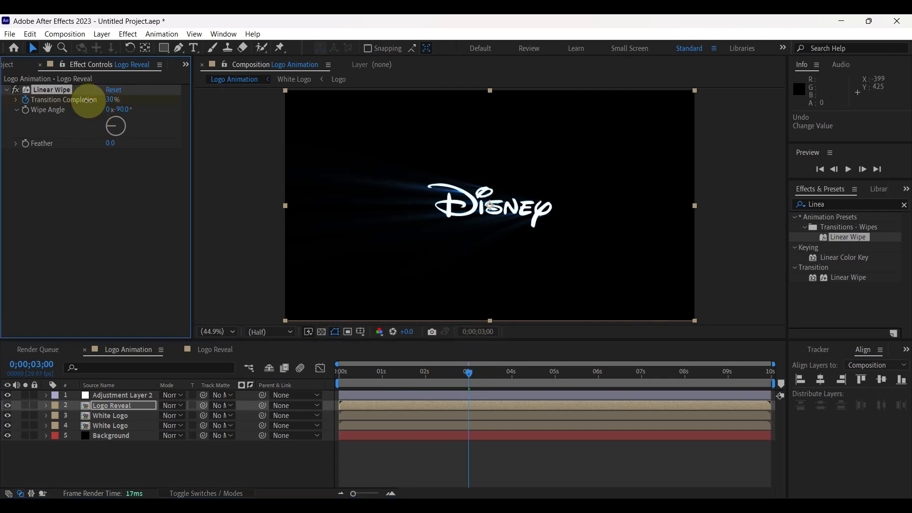
{"action": "left_click", "coordinate": [112, 103]}
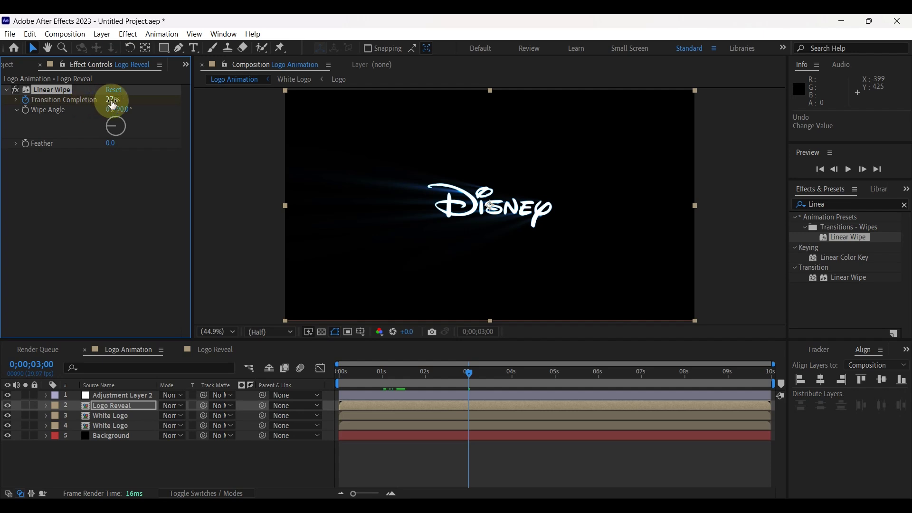
{"action": "left_click", "coordinate": [96, 95]}
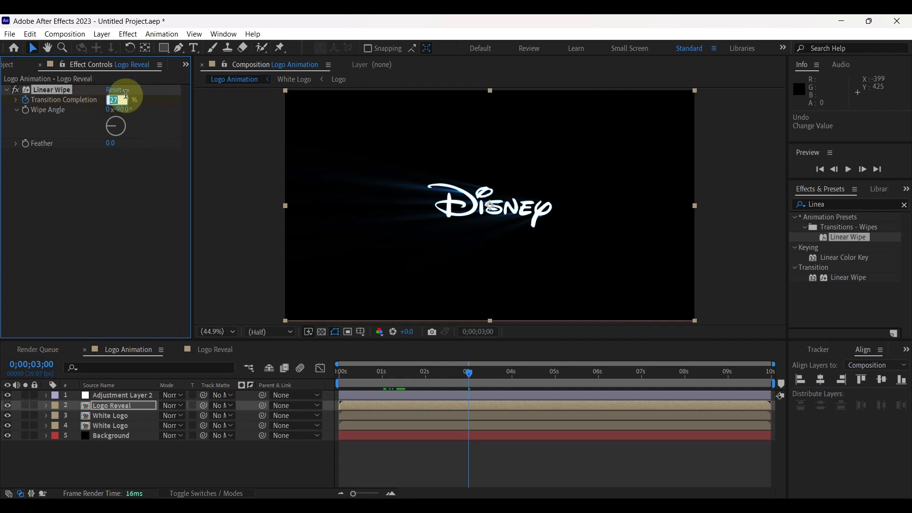
{"action": "type", "text": "29"}
{"action": "left_click", "coordinate": [158, 102]}
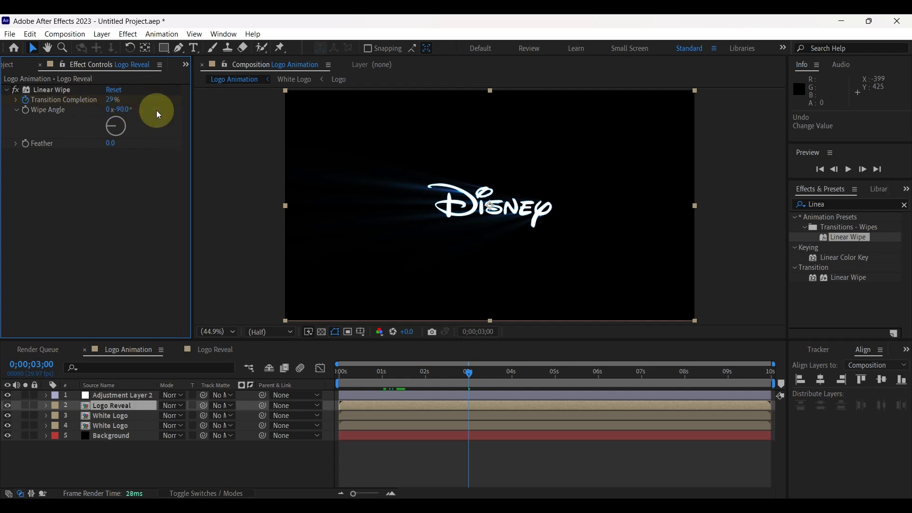
Step: Set the Logo Reveal wipe's Feather to 100
{"action": "left_click", "coordinate": [114, 143]}
{"action": "type", "text": "100"}
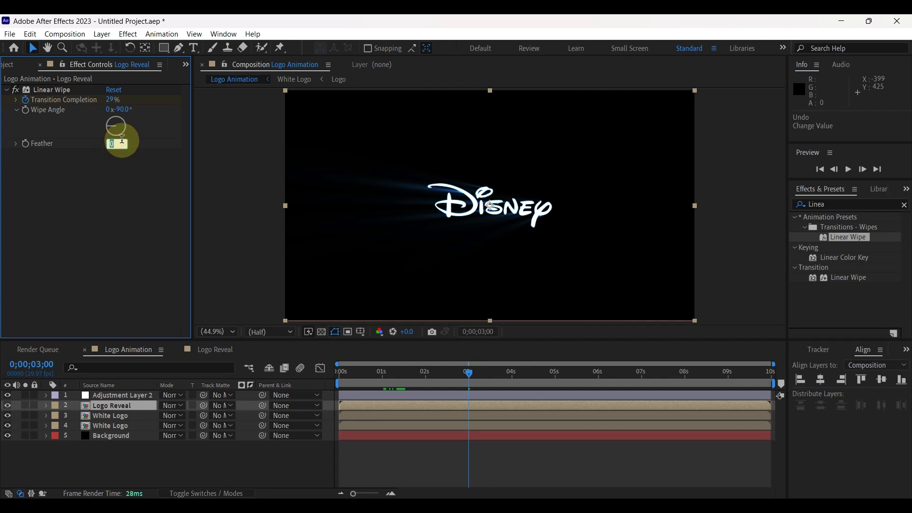
{"action": "left_click", "coordinate": [137, 160]}
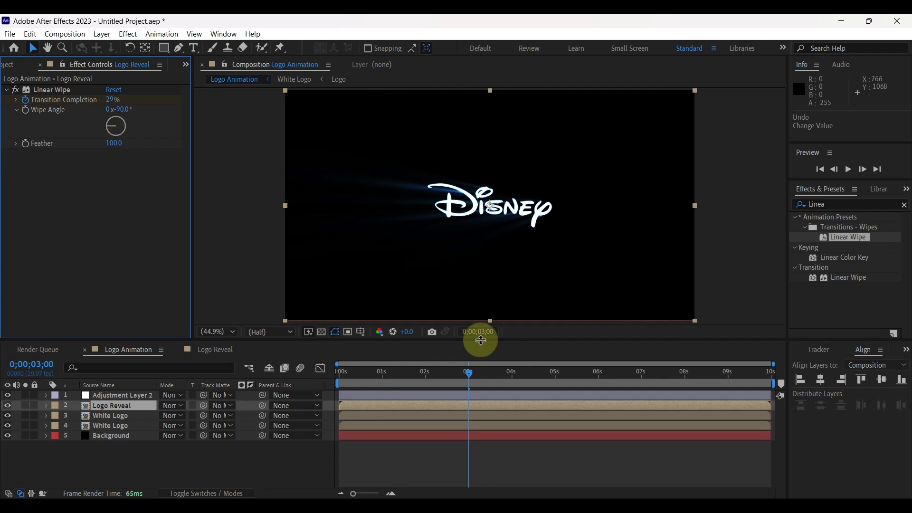
{"action": "left_click_drag", "start_coordinate": [469, 372], "coordinate": [339, 372]}
Step: Preview the logo reveal, then show Adjustment Layer 2's Color Vibrance controls where the logo is still white
{"action": "left_click", "coordinate": [847, 172]}
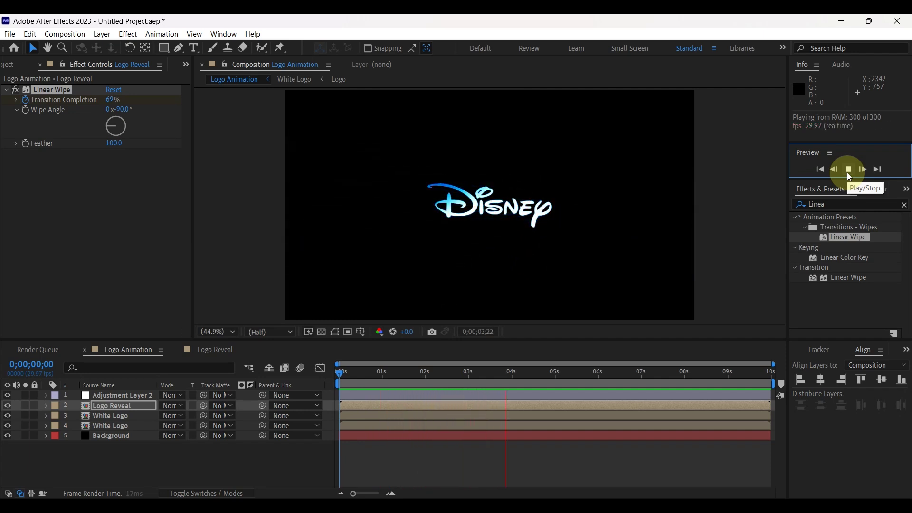
{"action": "left_click", "coordinate": [848, 170]}
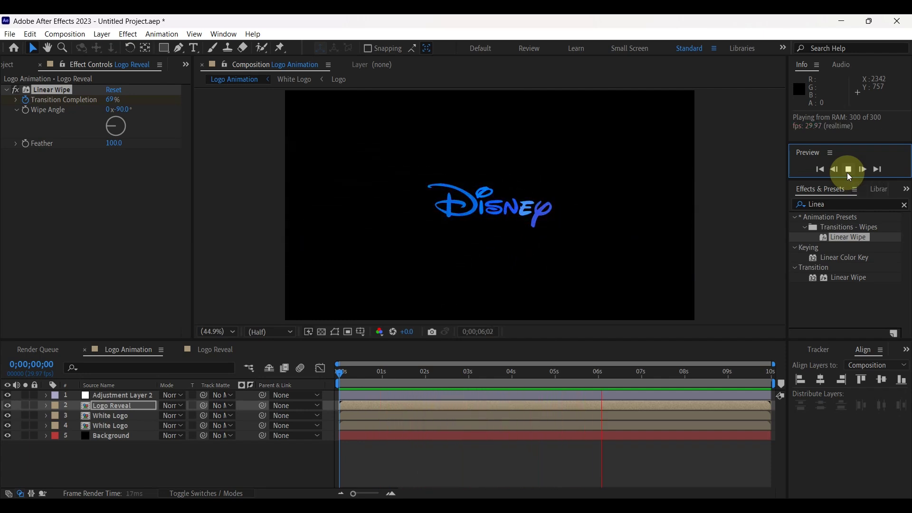
{"action": "left_click_drag", "start_coordinate": [617, 365], "coordinate": [545, 373]}
{"action": "left_click", "coordinate": [489, 207]}
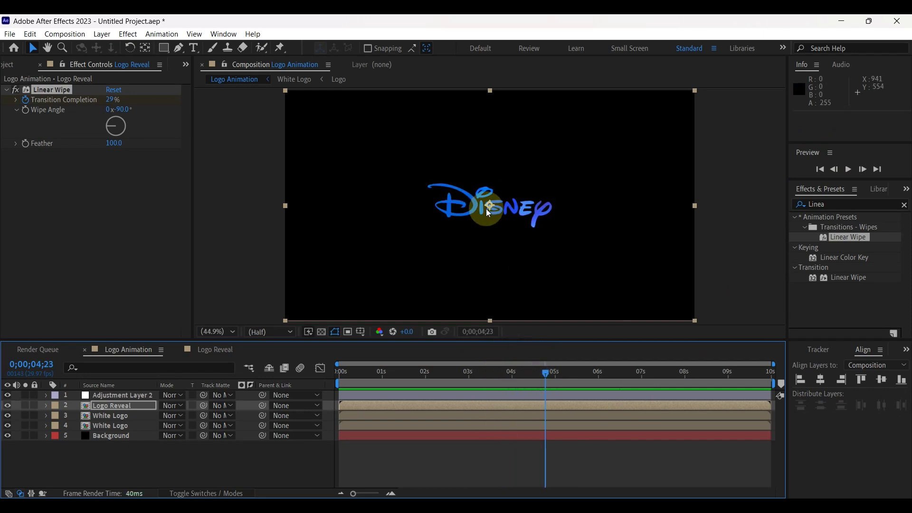
{"action": "left_click", "coordinate": [109, 397]}
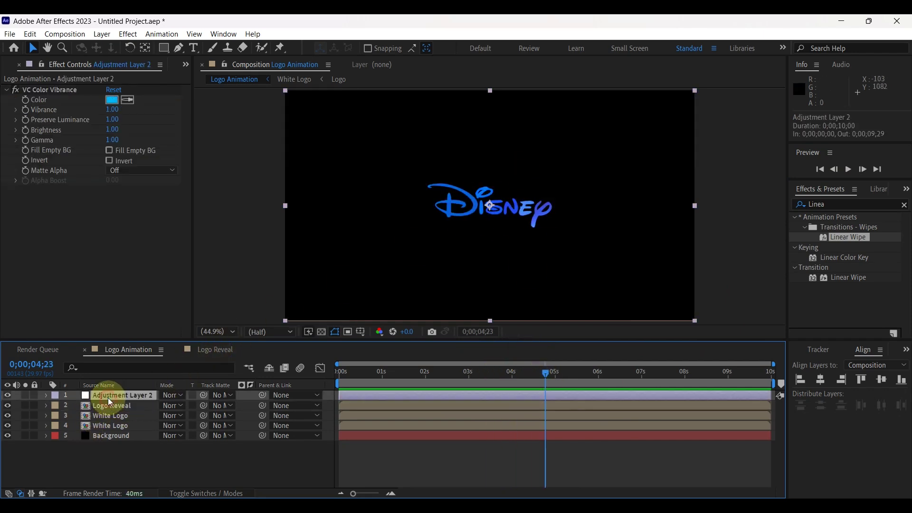
{"action": "left_click_drag", "start_coordinate": [548, 371], "coordinate": [493, 372]}
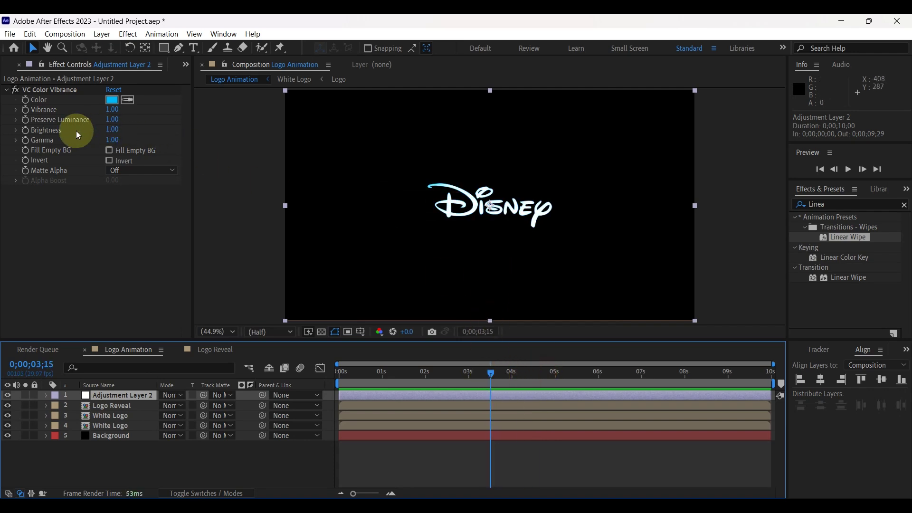
Step: Keyframe Vibrance at 1.00 at 3;15, then drop it to 0.00 at about 5 seconds
{"action": "left_click", "coordinate": [31, 109]}
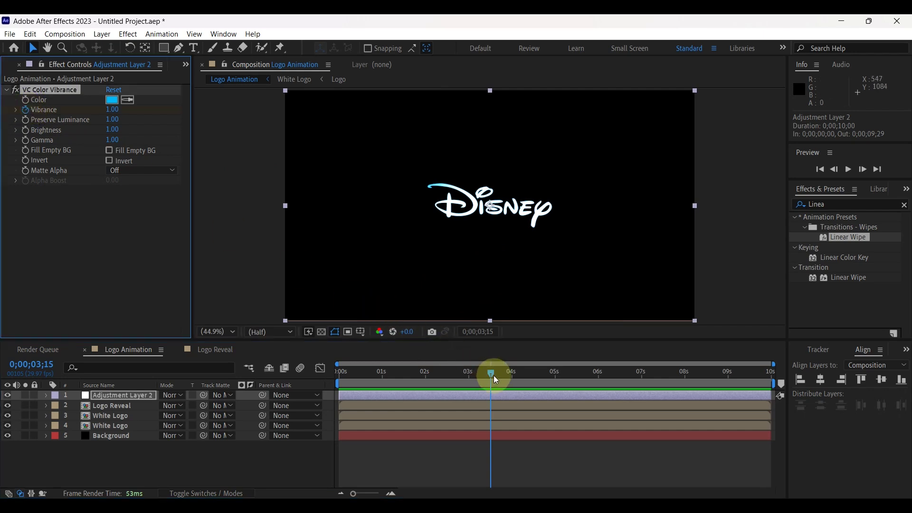
{"action": "left_click_drag", "start_coordinate": [494, 375], "coordinate": [555, 373]}
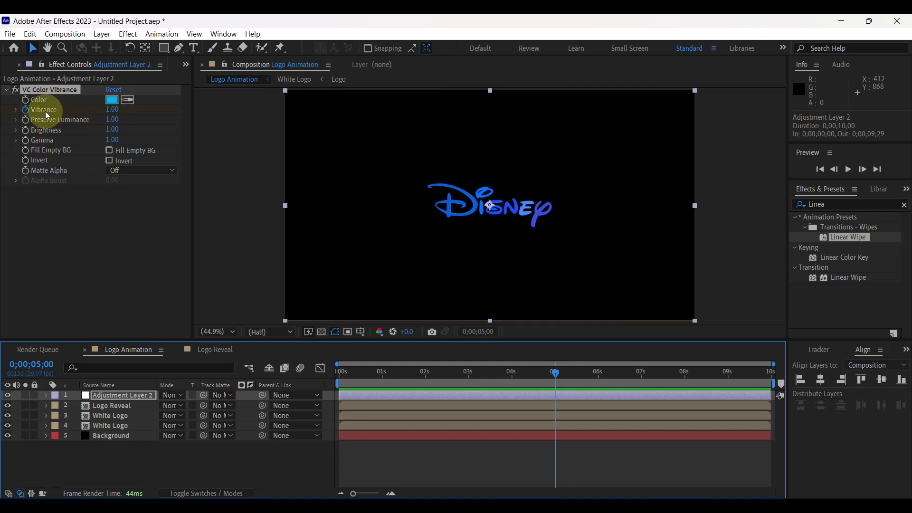
{"action": "left_click_drag", "start_coordinate": [112, 111], "coordinate": [40, 113]}
Step: Preview the blue-to-pink colour shift, then return to about 3;12 and select the Logo Reveal layer
{"action": "left_click_drag", "start_coordinate": [562, 370], "coordinate": [354, 343]}
{"action": "left_click", "coordinate": [848, 169]}
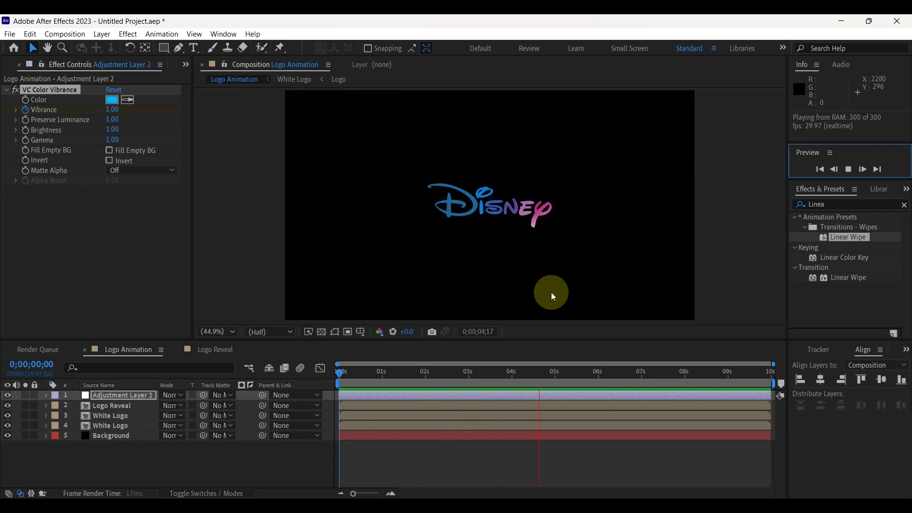
{"action": "left_click", "coordinate": [847, 170]}
{"action": "left_click", "coordinate": [646, 373]}
{"action": "left_click_drag", "start_coordinate": [647, 374], "coordinate": [494, 366]}
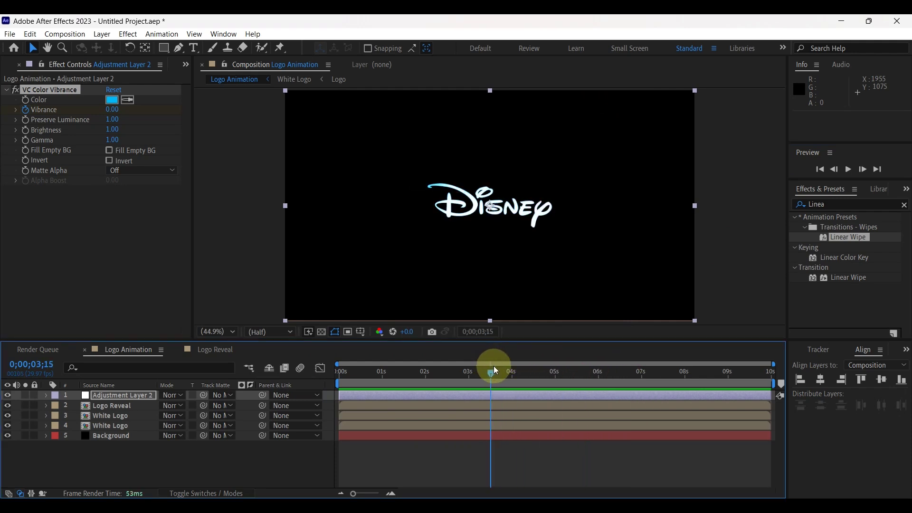
{"action": "left_click", "coordinate": [116, 406]}
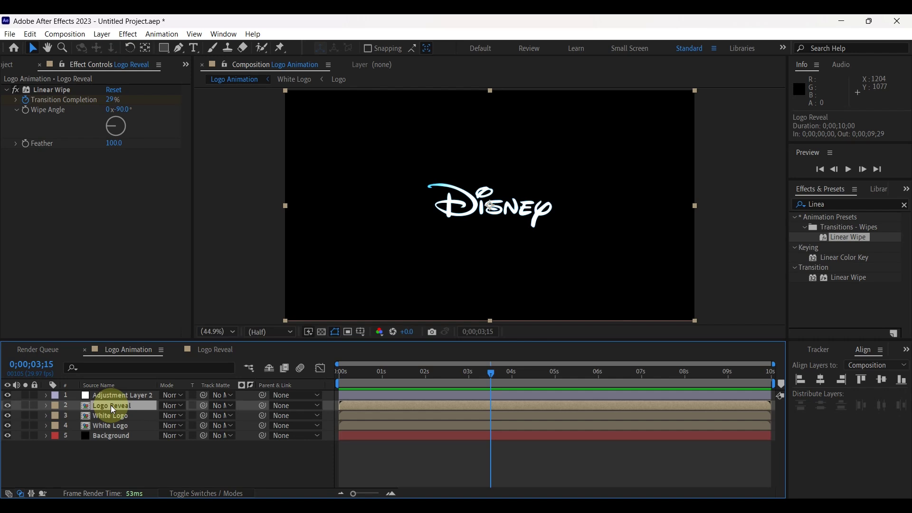
Step: Keyframe the Logo Reveal Scale from 100% to 80% at 0;00;04;15
{"action": "key", "text": "s"}
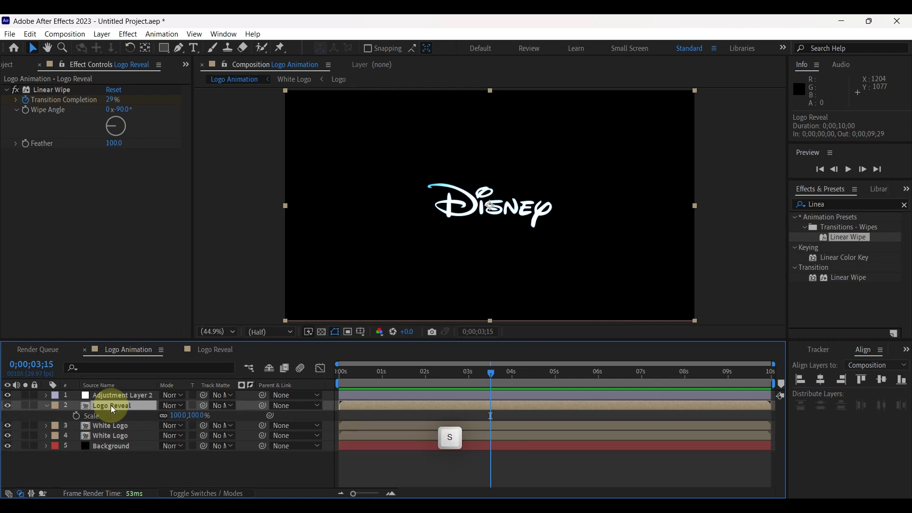
{"action": "left_click", "coordinate": [77, 415]}
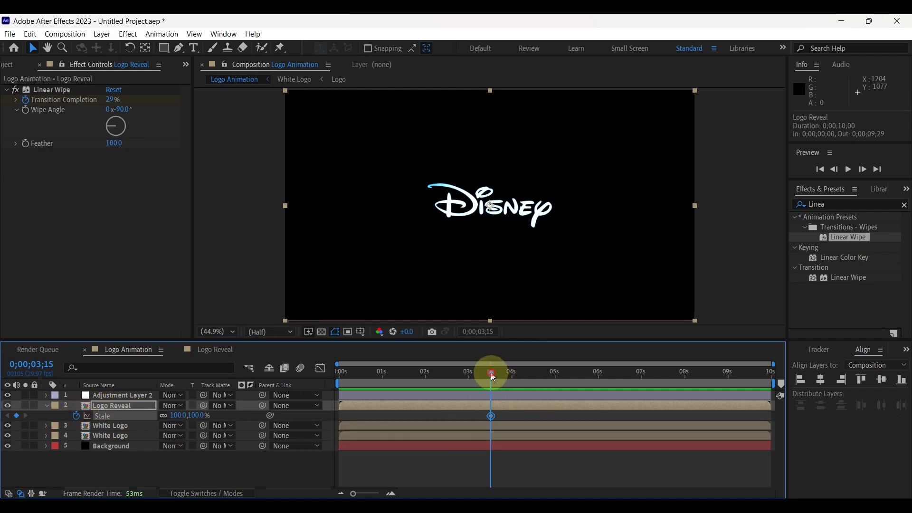
{"action": "left_click_drag", "start_coordinate": [492, 377], "coordinate": [534, 378]}
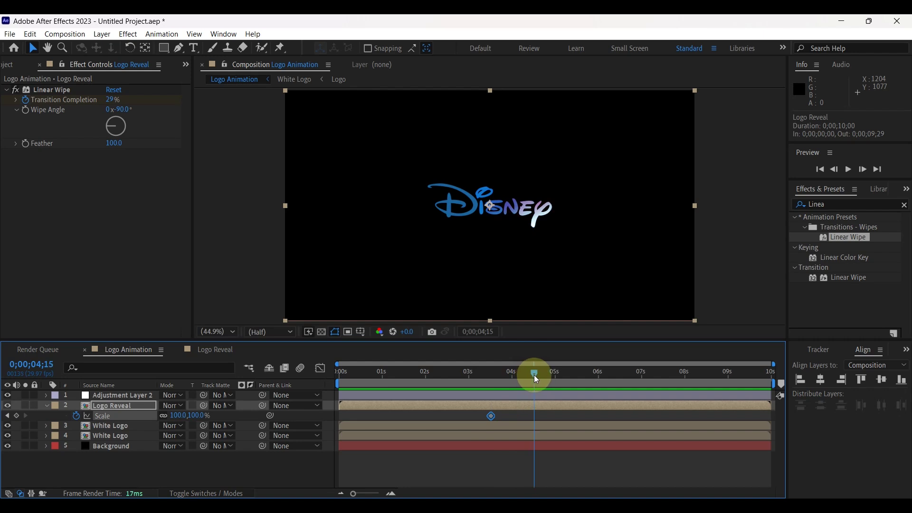
{"action": "left_click", "coordinate": [177, 415]}
{"action": "type", "text": "80"}
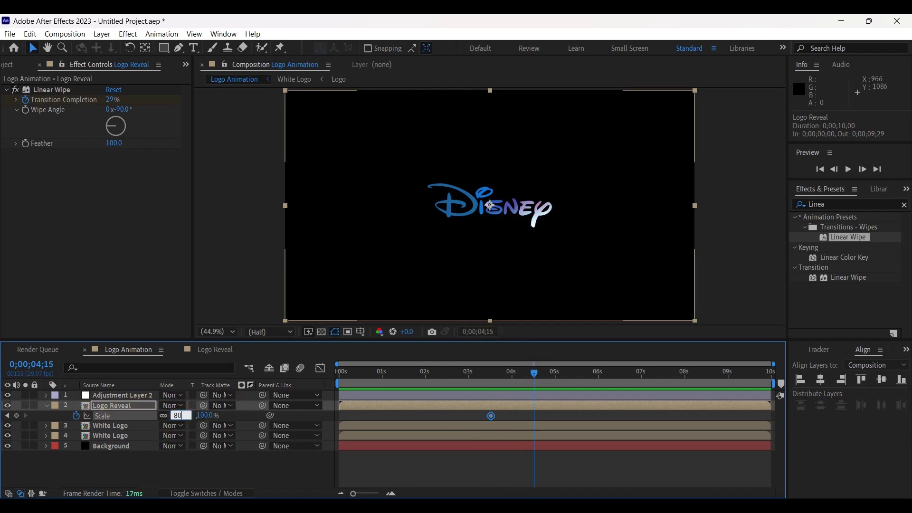
{"action": "left_click", "coordinate": [297, 417]}
Step: Apply Easy Ease (F9) to both Scale keyframes and preview the shrink
{"action": "left_click_drag", "start_coordinate": [534, 369], "coordinate": [472, 363]}
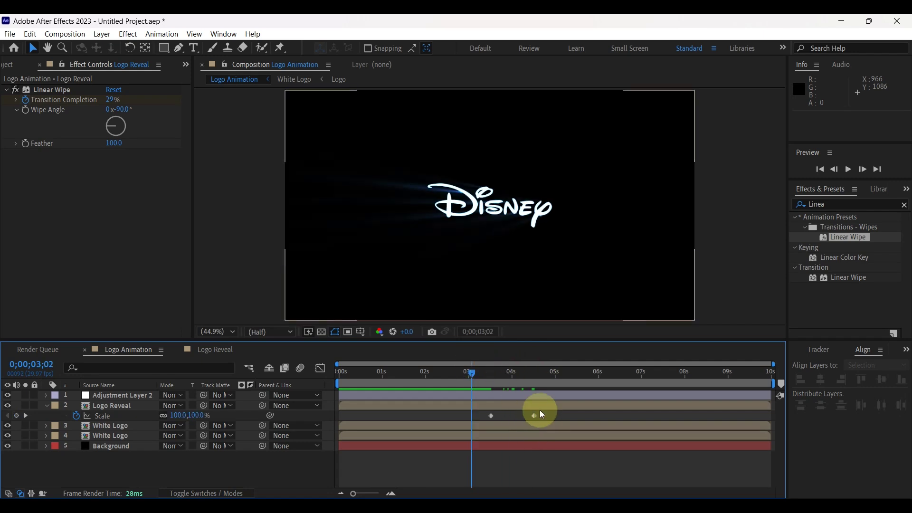
{"action": "left_click_drag", "start_coordinate": [540, 410], "coordinate": [483, 417]}
{"action": "key", "text": "F9"}
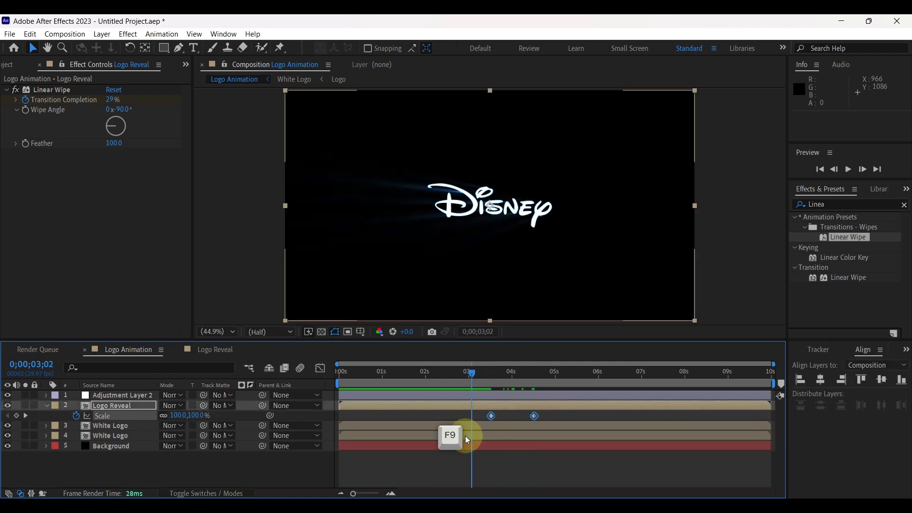
{"action": "left_click_drag", "start_coordinate": [469, 389], "coordinate": [281, 380]}
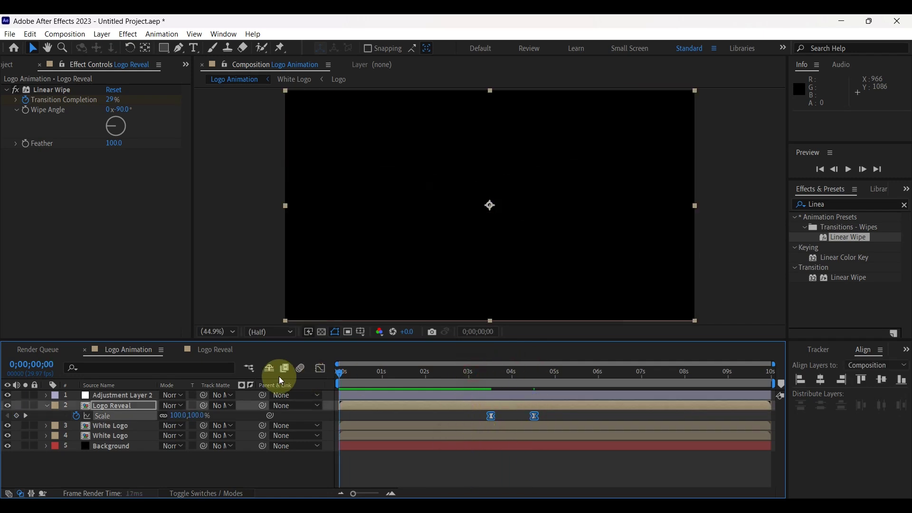
{"action": "left_click", "coordinate": [848, 170]}
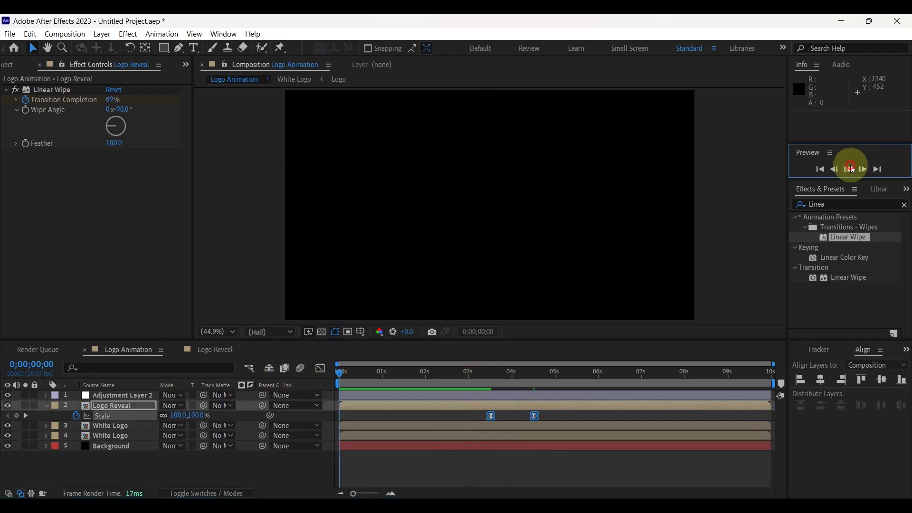
{"action": "left_click", "coordinate": [677, 327]}
Step: Move the 80% Scale keyframe earlier, to just past 4 seconds, for a faster shrink
{"action": "left_click_drag", "start_coordinate": [585, 366], "coordinate": [520, 386]}
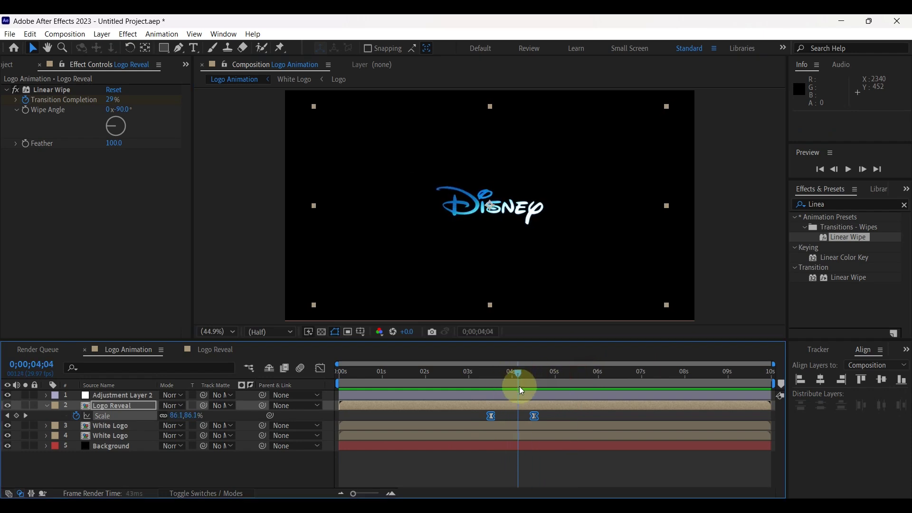
{"action": "left_click_drag", "start_coordinate": [534, 417], "coordinate": [522, 415]}
{"action": "left_click", "coordinate": [494, 415]}
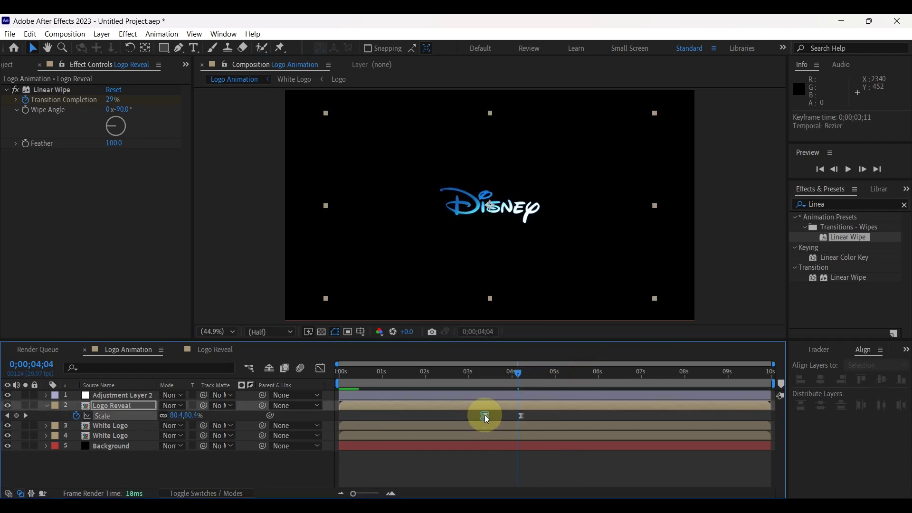
{"action": "key", "text": "space"}
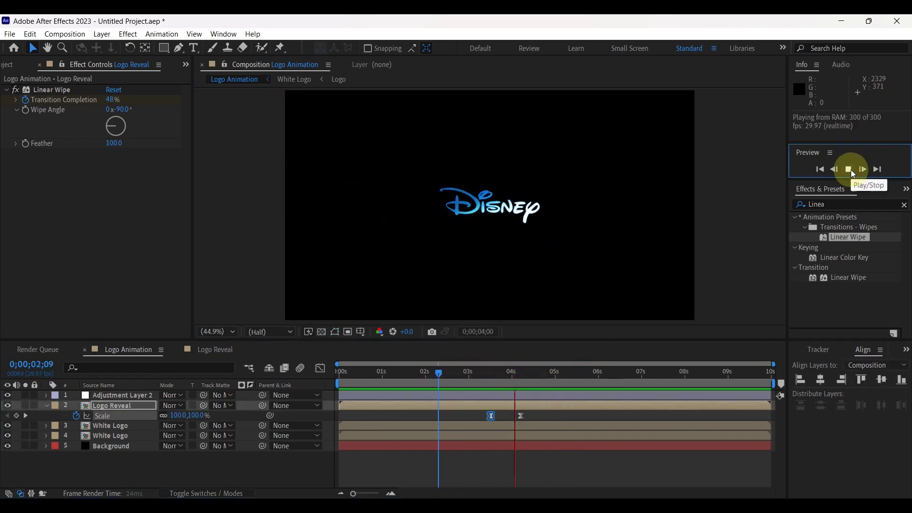
{"action": "left_click", "coordinate": [849, 169]}
{"action": "left_click", "coordinate": [511, 372]}
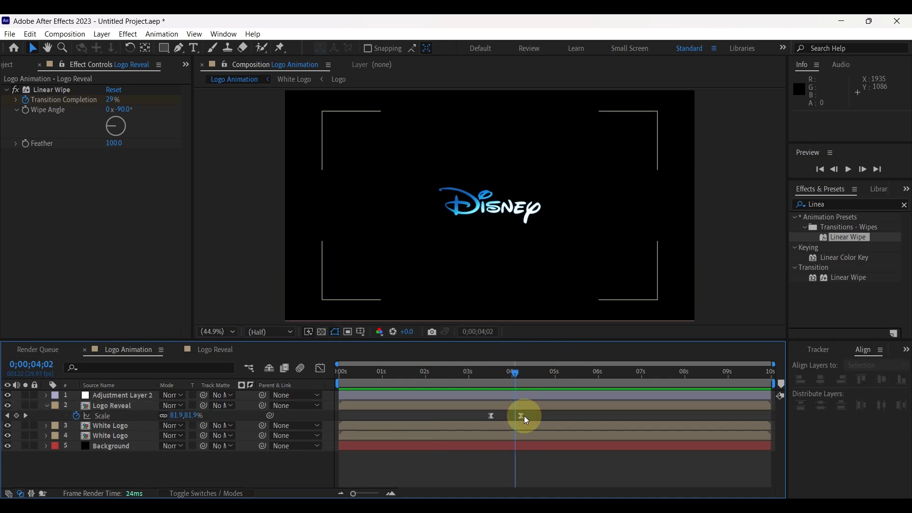
{"action": "left_click_drag", "start_coordinate": [521, 415], "coordinate": [517, 415]}
Step: Preview the quicker shrink, then view the Scale property in the Graph Editor
{"action": "left_click", "coordinate": [487, 417]}
{"action": "left_click_drag", "start_coordinate": [517, 373], "coordinate": [477, 375]}
{"action": "left_click", "coordinate": [849, 170]}
{"action": "left_click", "coordinate": [516, 414]}
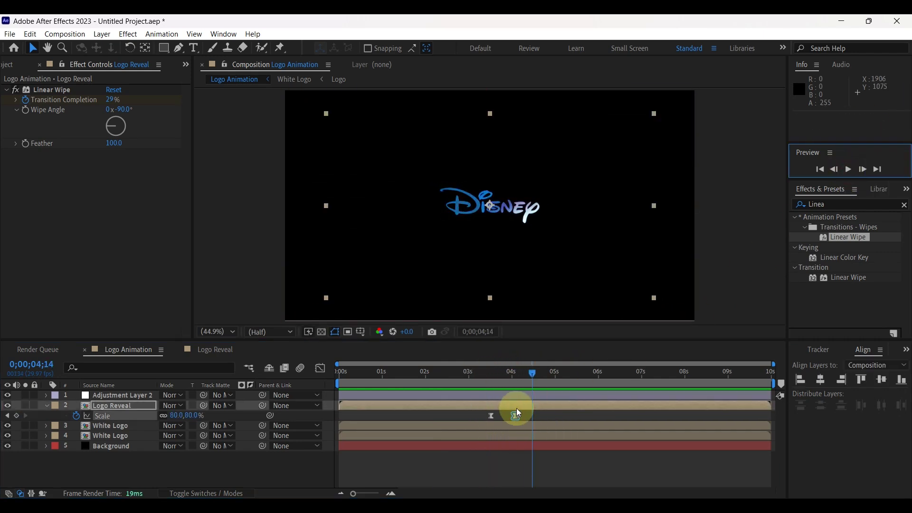
{"action": "left_click", "coordinate": [492, 415]}
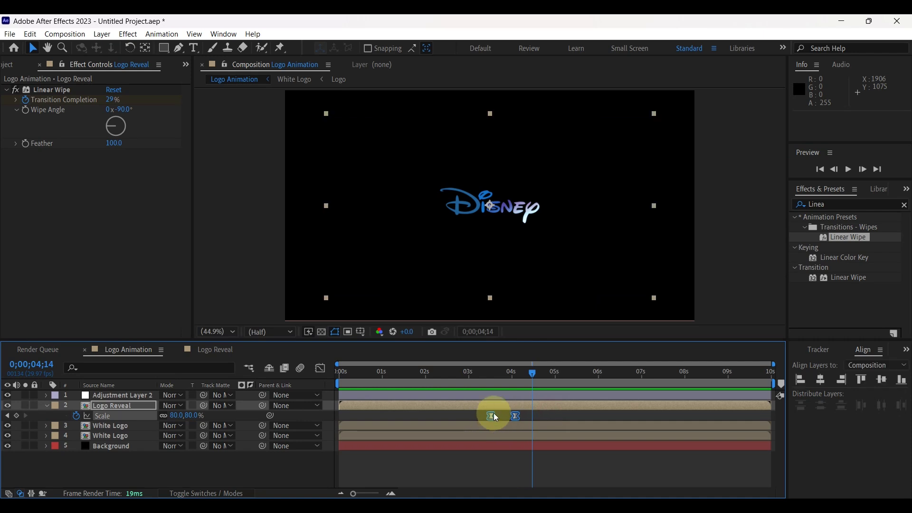
{"action": "left_click", "coordinate": [321, 369]}
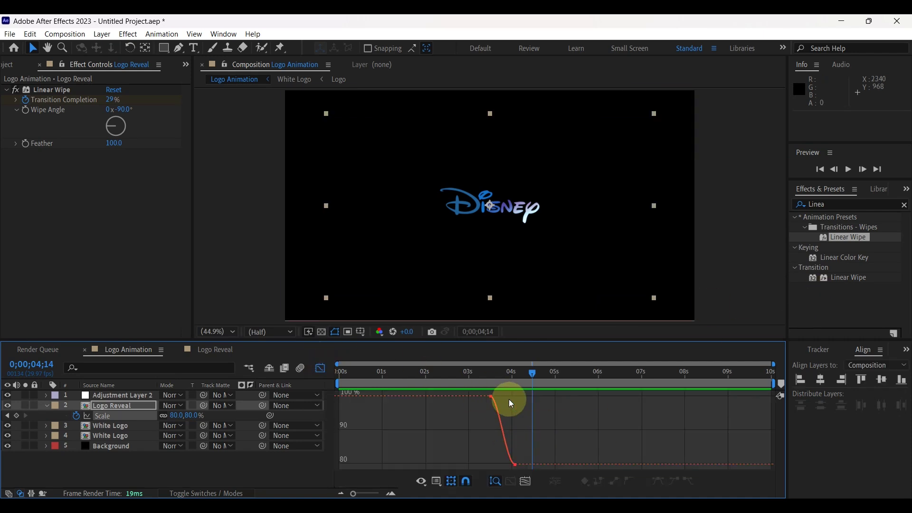
Step: Drag the 80% keyframe's Bezier handle left to ease the curve into it, then preview
{"action": "left_click", "coordinate": [514, 464]}
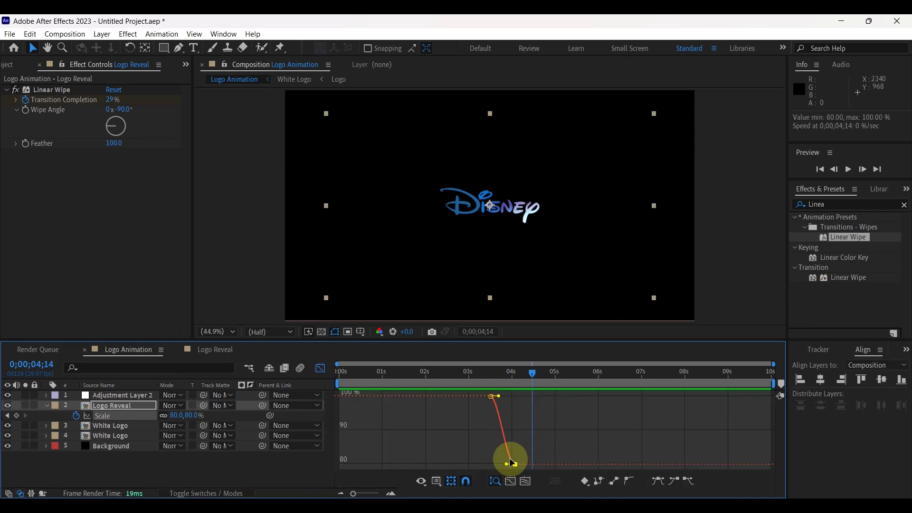
{"action": "left_click_drag", "start_coordinate": [510, 460], "coordinate": [492, 459]}
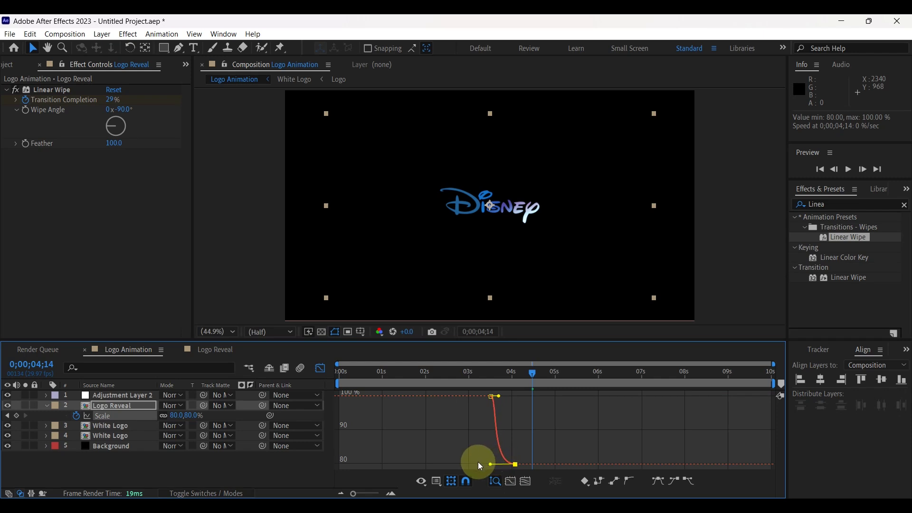
{"action": "key", "text": "space"}
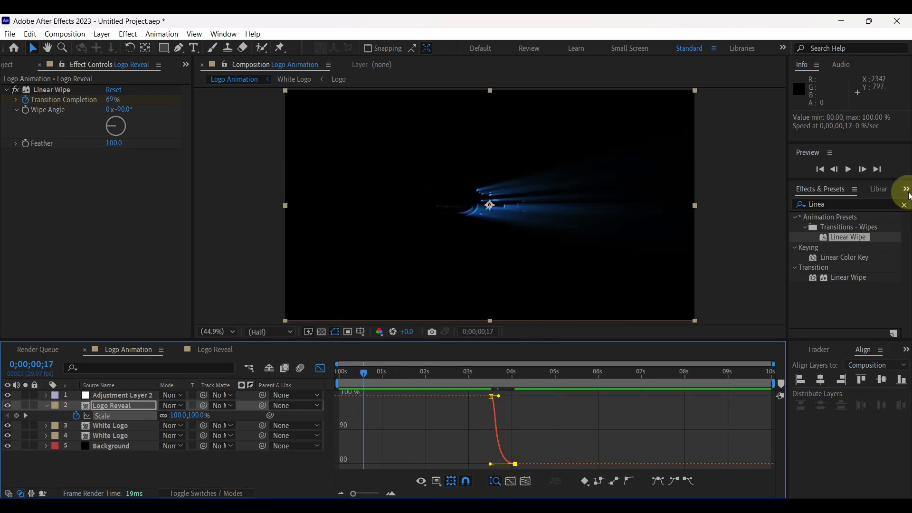
{"action": "left_click", "coordinate": [849, 173]}
{"action": "left_click", "coordinate": [849, 172]}
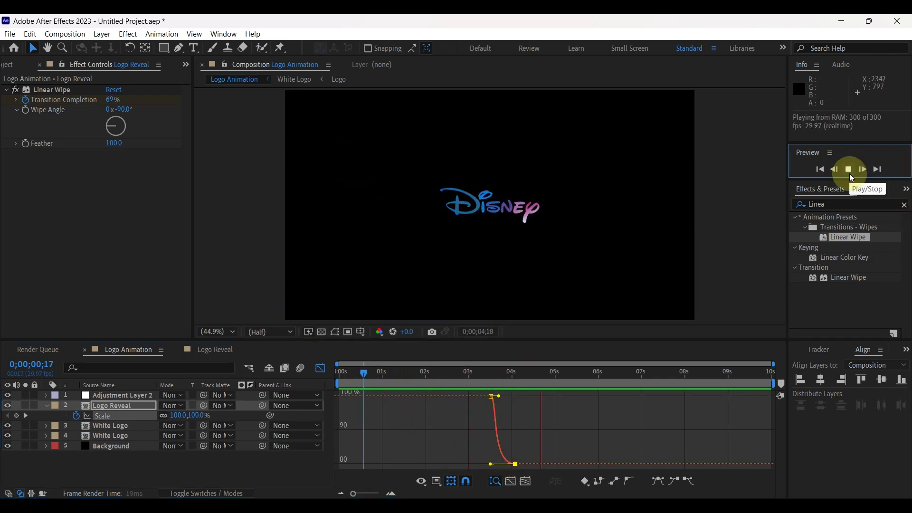
{"action": "left_click", "coordinate": [551, 434]}
Step: Lengthen the easing into the 80% Scale keyframe and preview the eased shrink
{"action": "mouse_move", "coordinate": [473, 373]}
{"action": "left_mouse_down"}
{"action": "mouse_move", "coordinate": [553, 381]}
{"action": "mouse_move", "coordinate": [467, 383]}
{"action": "mouse_move", "coordinate": [489, 377]}
{"action": "left_mouse_up"}
{"action": "left_click", "coordinate": [493, 449]}
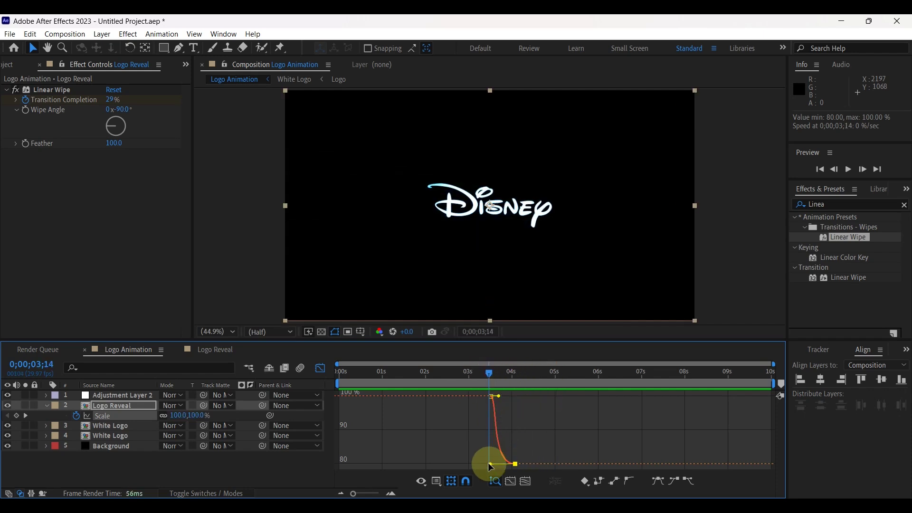
{"action": "left_click_drag", "start_coordinate": [491, 463], "coordinate": [495, 464]}
{"action": "left_click", "coordinate": [847, 171]}
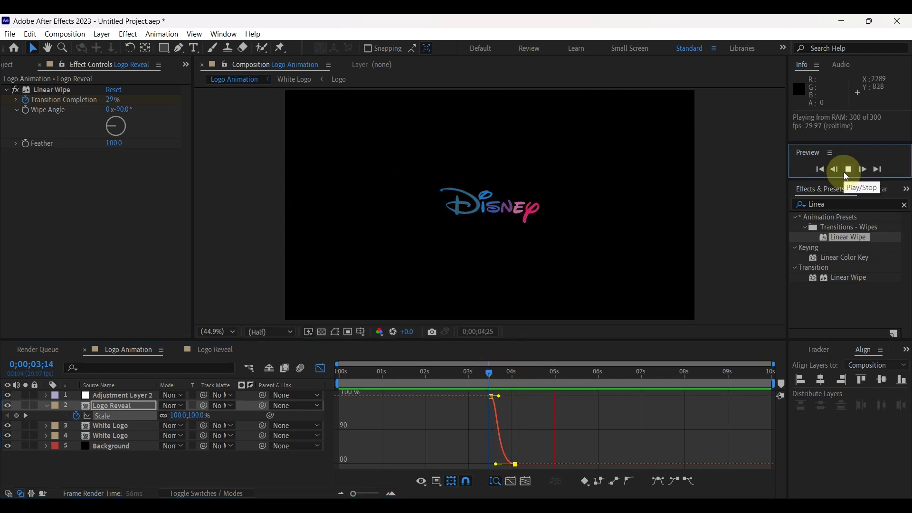
{"action": "left_click", "coordinate": [849, 170]}
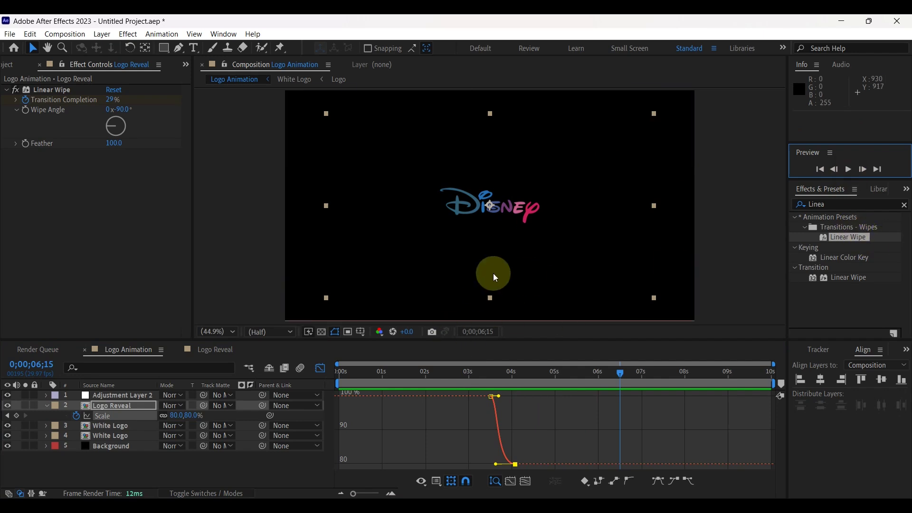
Step: Return to the layer bar view, preview from about 3 seconds, and park at exactly 7 seconds
{"action": "left_click", "coordinate": [320, 368]}
{"action": "left_click_drag", "start_coordinate": [625, 376], "coordinate": [471, 375]}
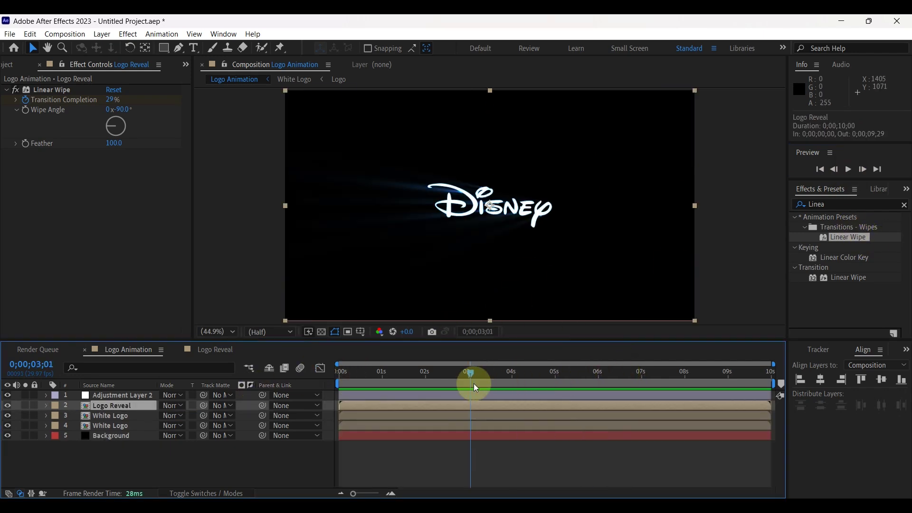
{"action": "left_click", "coordinate": [848, 170]}
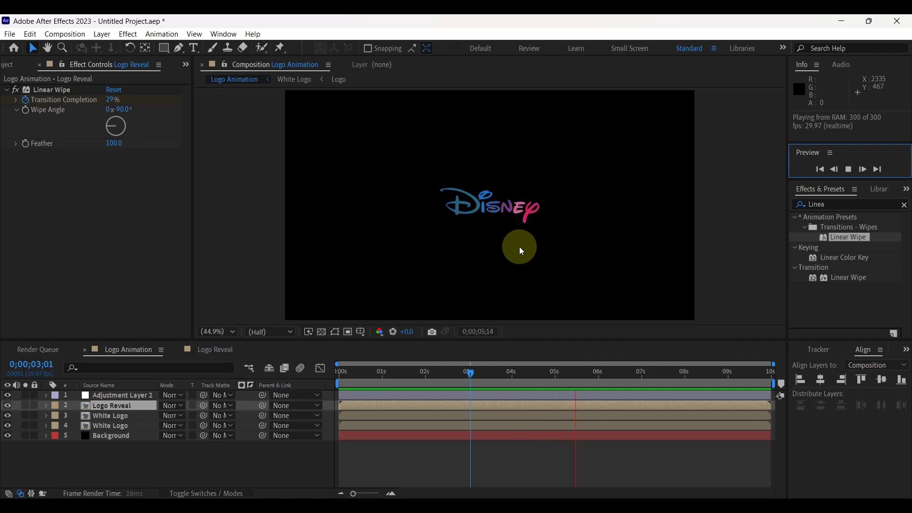
{"action": "left_click", "coordinate": [848, 170]}
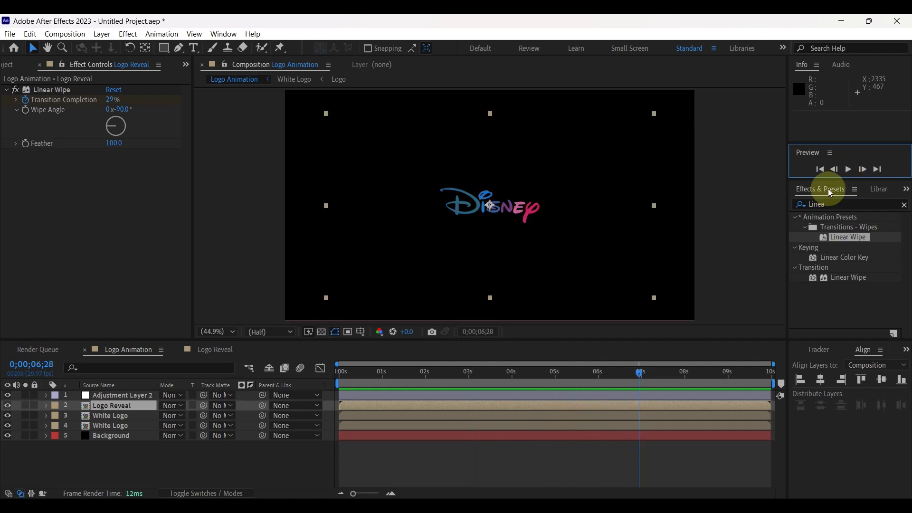
{"action": "left_click", "coordinate": [651, 373]}
{"action": "left_click_drag", "start_coordinate": [649, 374], "coordinate": [639, 374]}
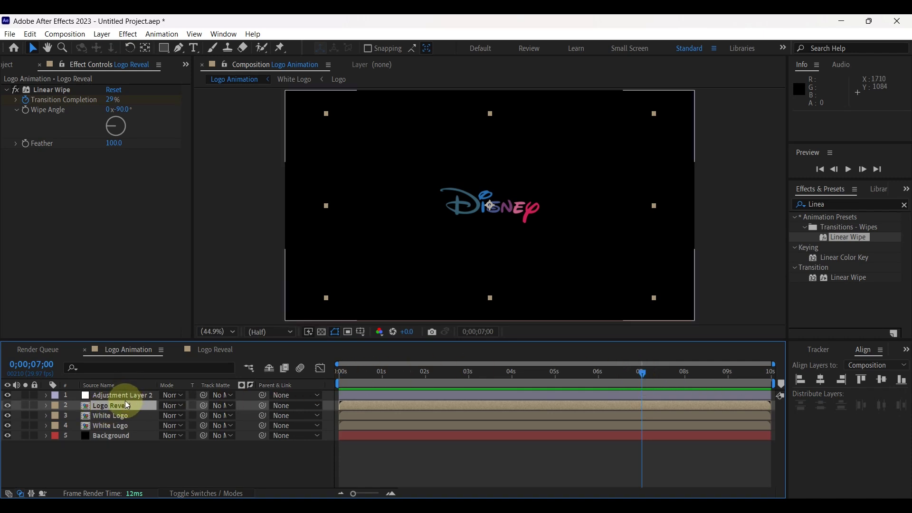
Step: Keyframe Logo Reveal Opacity at 100% at 7 seconds and 0% at 8 seconds
{"action": "key", "text": "t"}
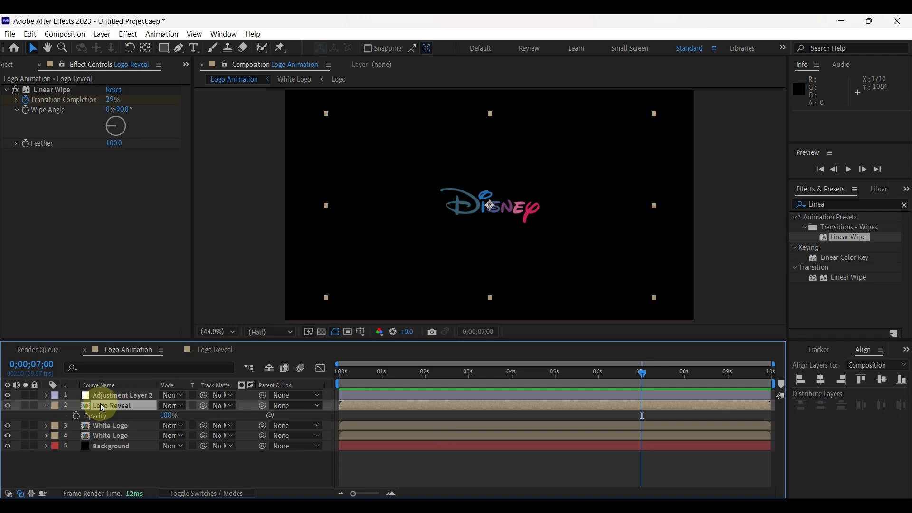
{"action": "left_click", "coordinate": [76, 416]}
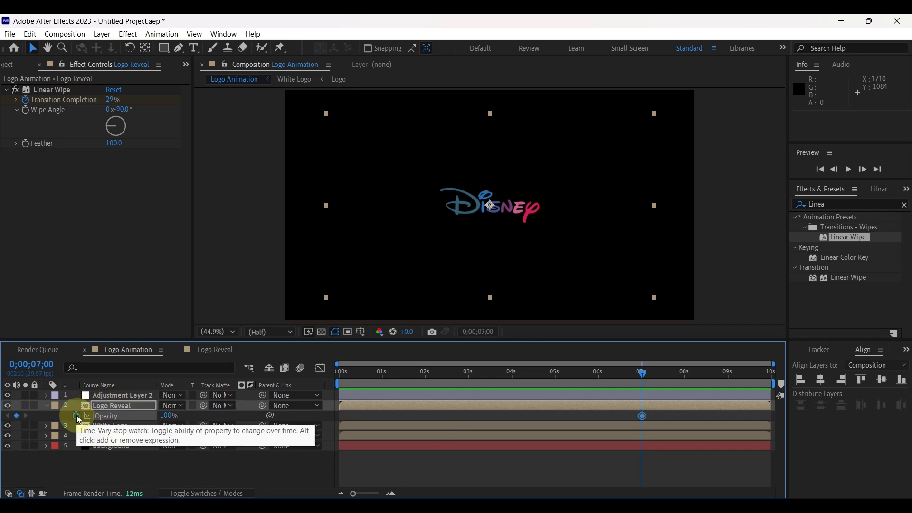
{"action": "left_click_drag", "start_coordinate": [643, 371], "coordinate": [684, 372]}
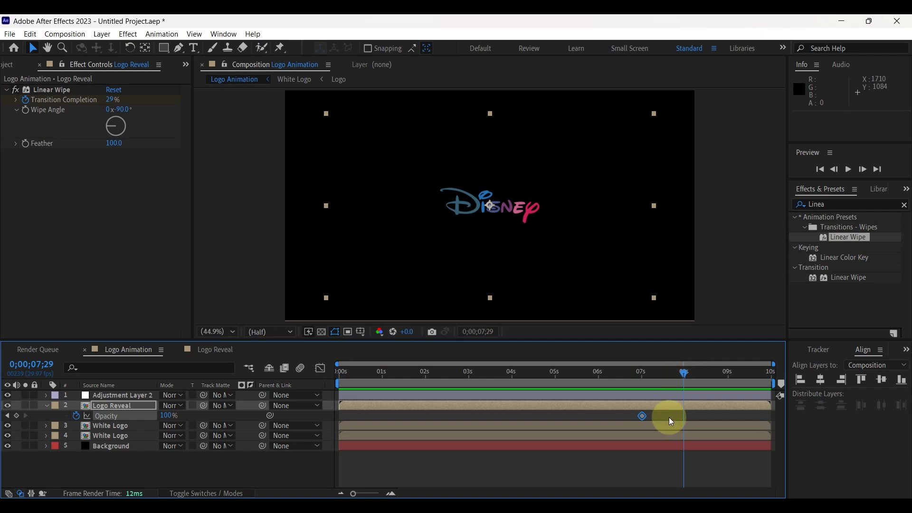
{"action": "left_click_drag", "start_coordinate": [158, 415], "coordinate": [29, 404]}
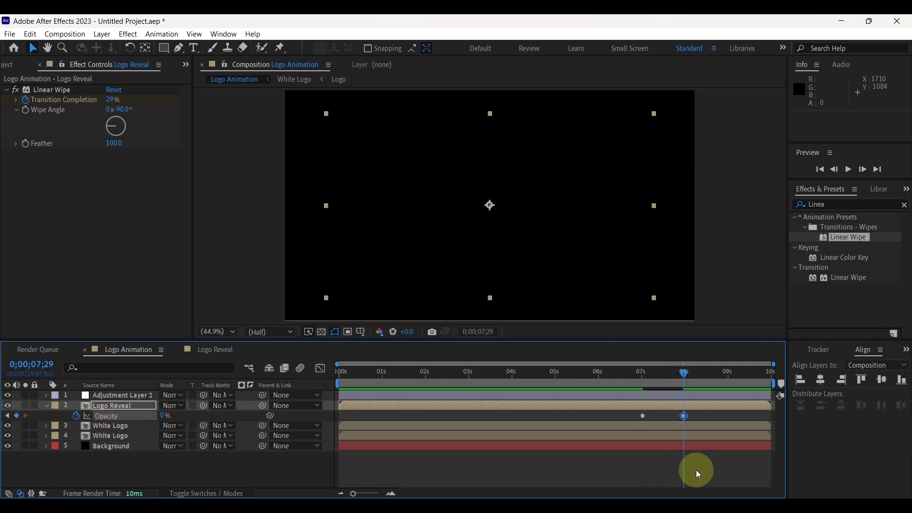
Step: Preview the fade-out, ease both Opacity keyframes with F9, and return to the start
{"action": "left_click_drag", "start_coordinate": [685, 370], "coordinate": [528, 371]}
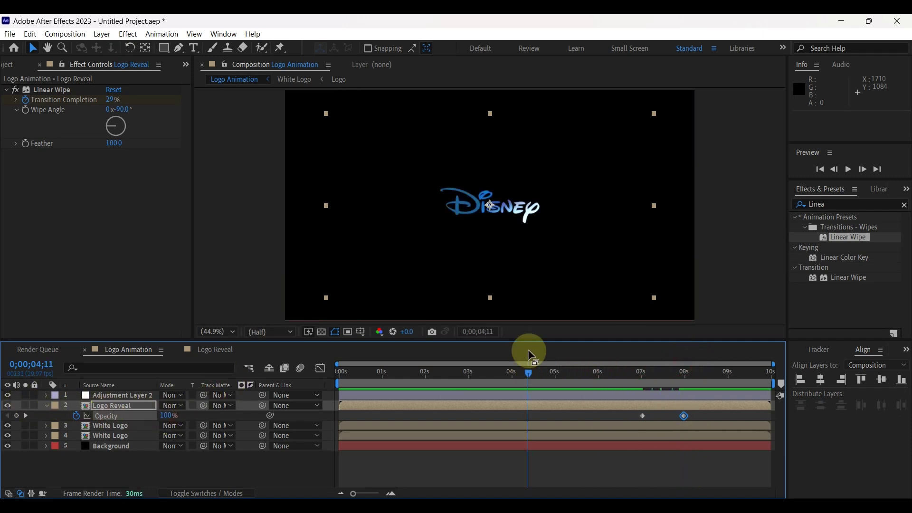
{"action": "left_click", "coordinate": [849, 170]}
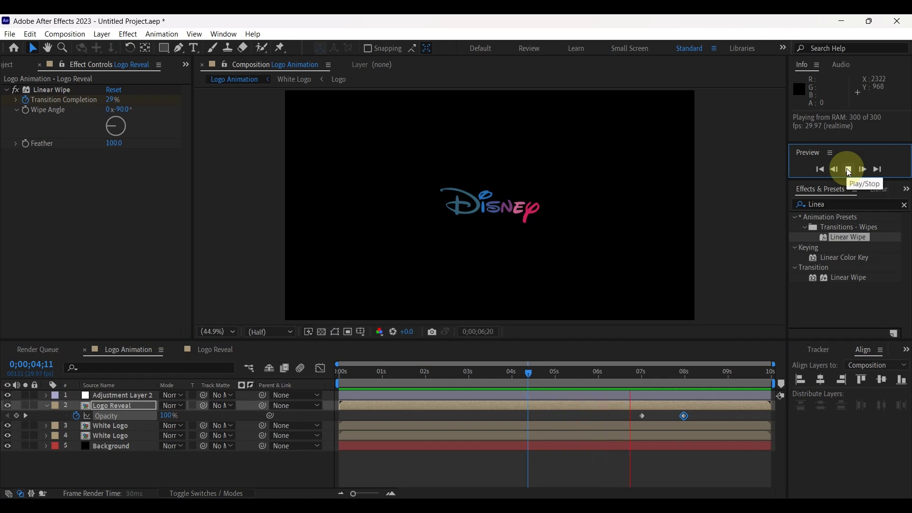
{"action": "key", "text": "F9"}
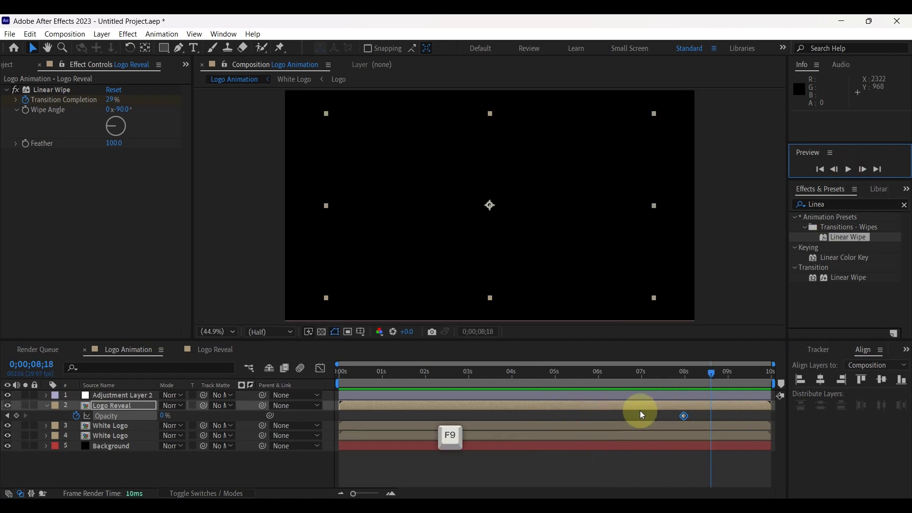
{"action": "left_click_drag", "start_coordinate": [639, 411], "coordinate": [695, 417]}
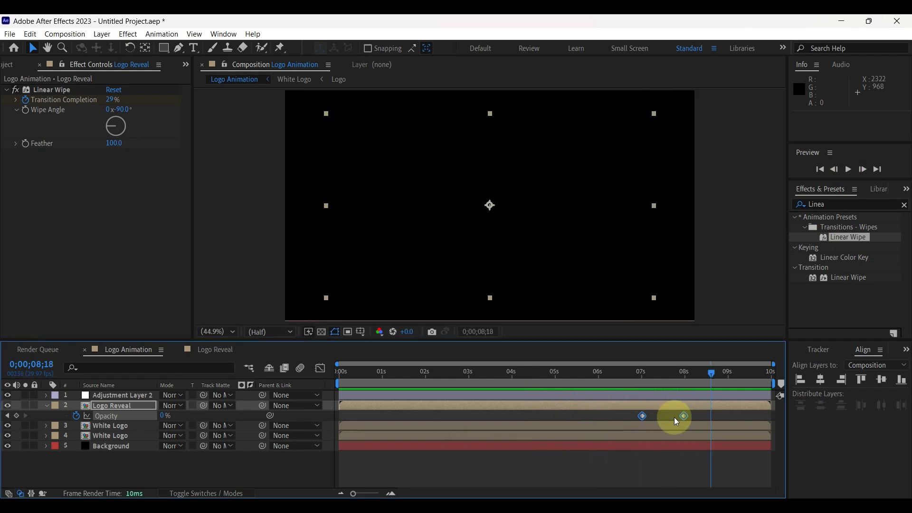
{"action": "key", "text": "F9"}
{"action": "key", "text": "Home"}
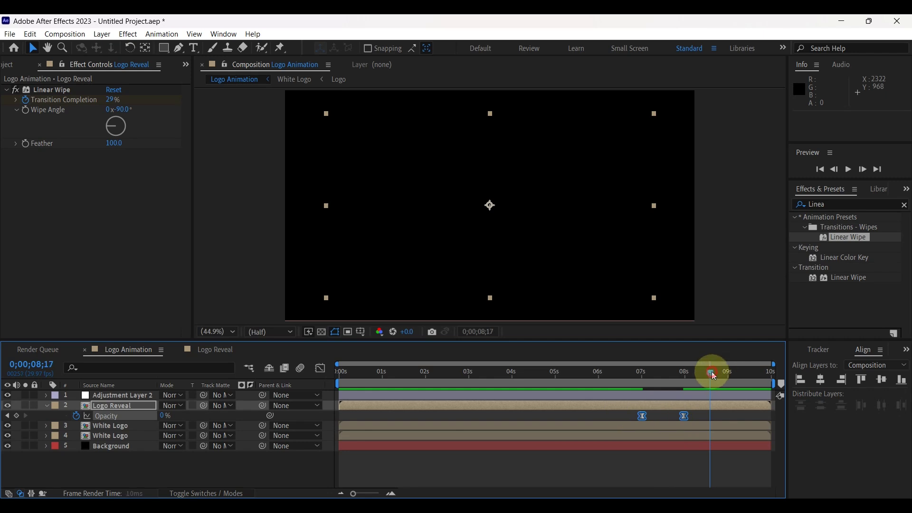